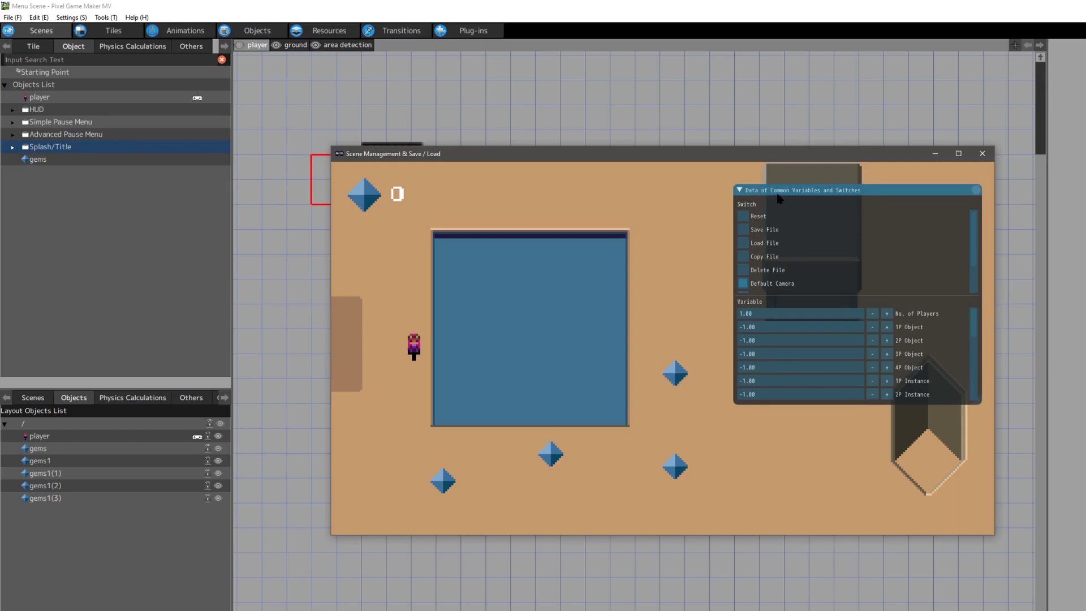
Step: Close the test play and open the project's common variables and switches lists in the resources
{"action": "left_click", "coordinate": [980, 155]}
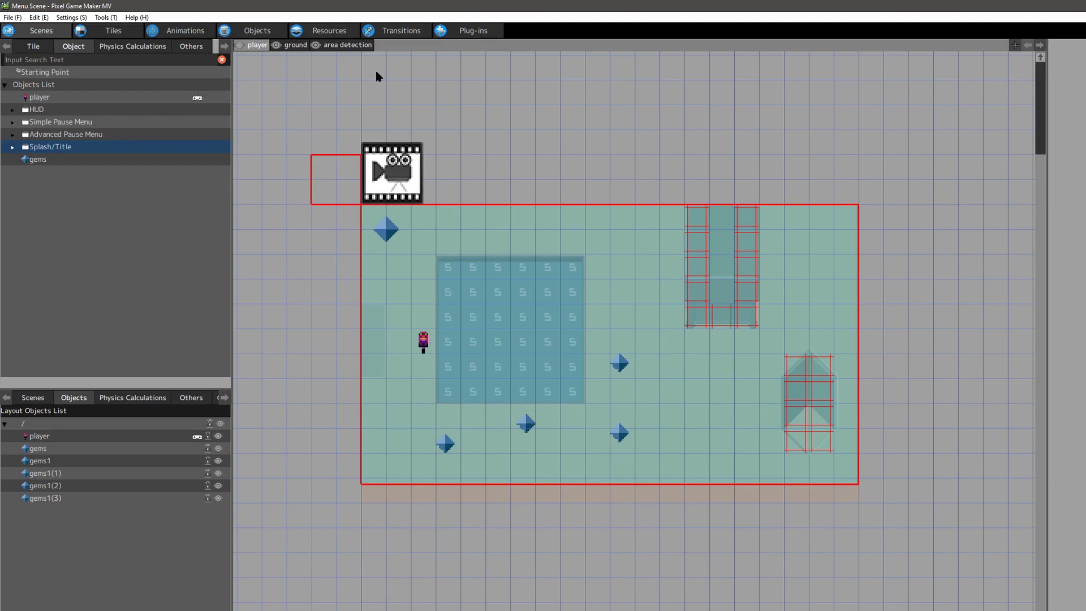
{"action": "left_click", "coordinate": [330, 33]}
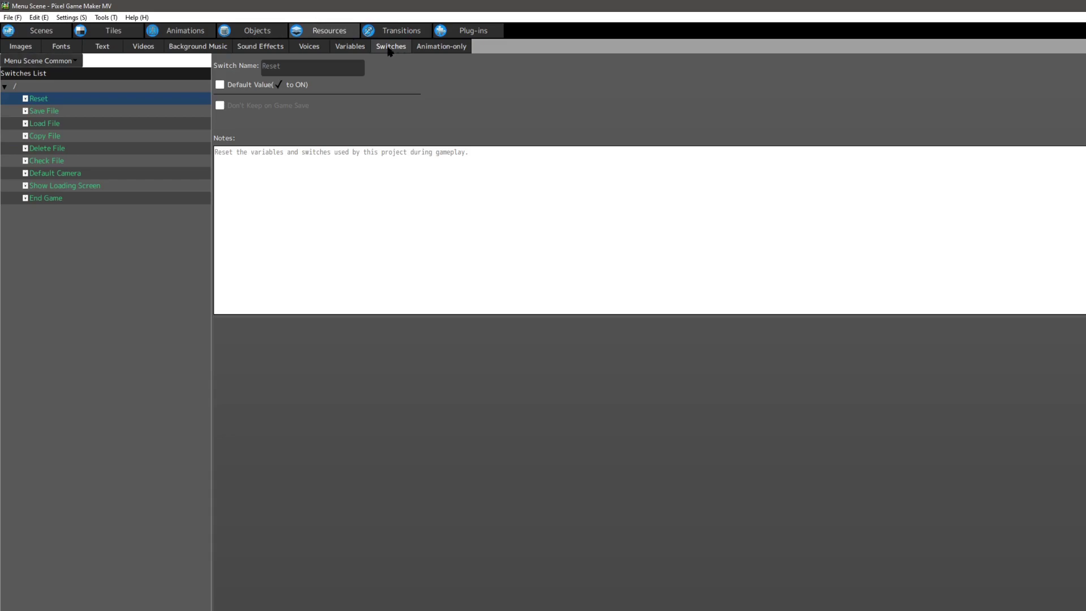
{"action": "left_click", "coordinate": [350, 47]}
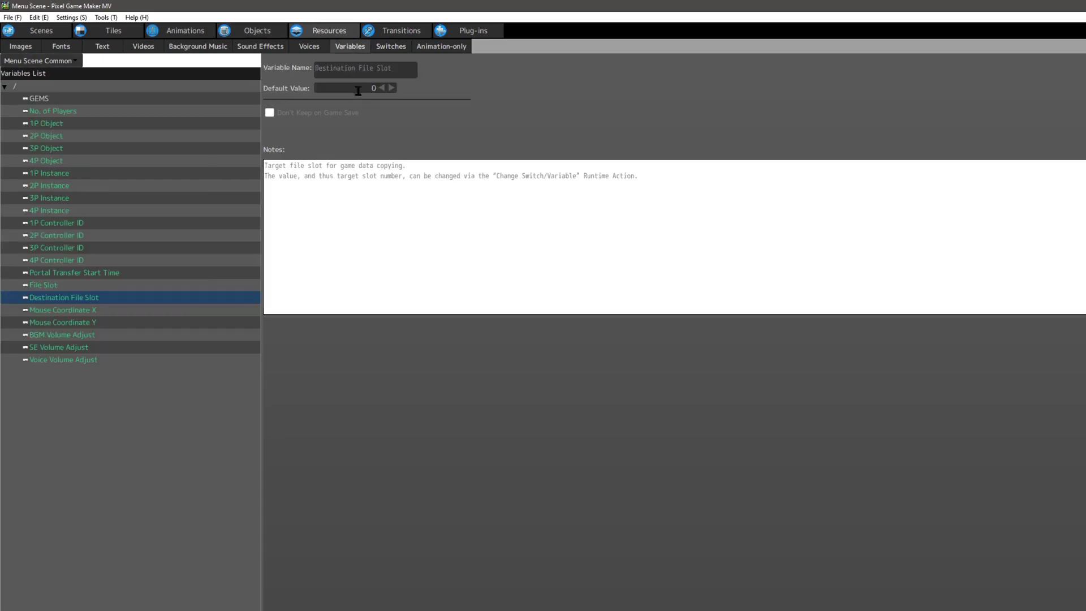
{"action": "left_click", "coordinate": [388, 46]}
{"action": "left_click", "coordinate": [354, 48]}
{"action": "left_click", "coordinate": [391, 49]}
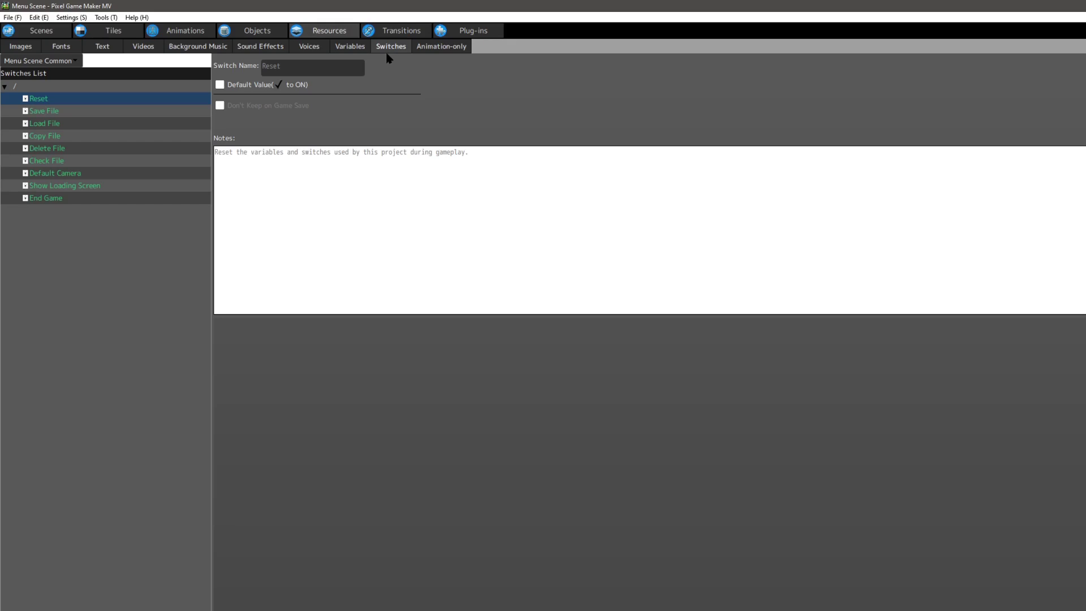
Step: Read the notes of the Save File switch, the File Slot variable and the Load File switch
{"action": "left_click", "coordinate": [51, 115]}
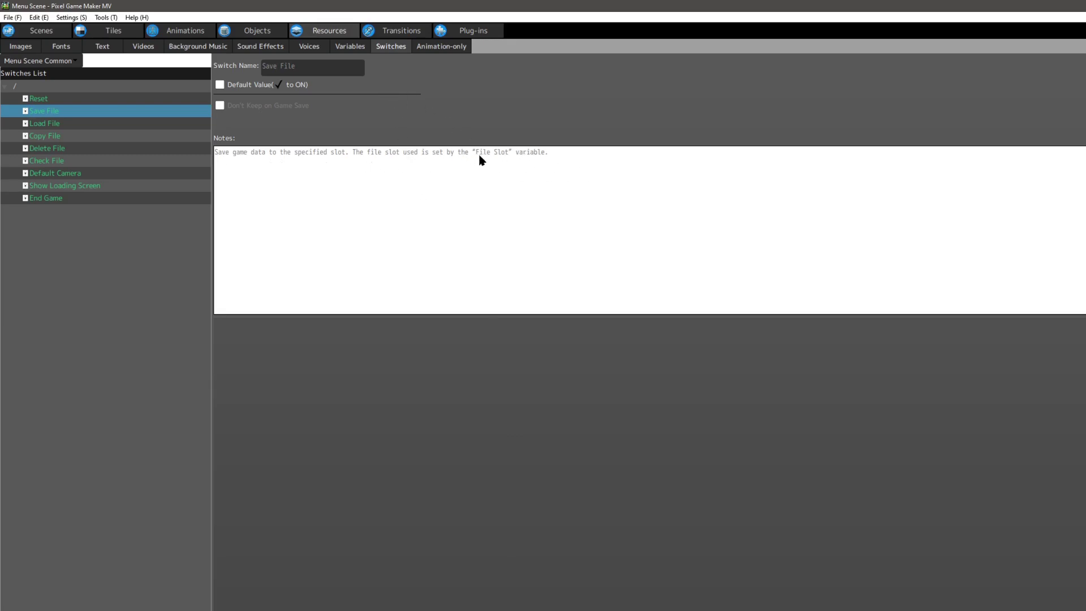
{"action": "left_click", "coordinate": [350, 48]}
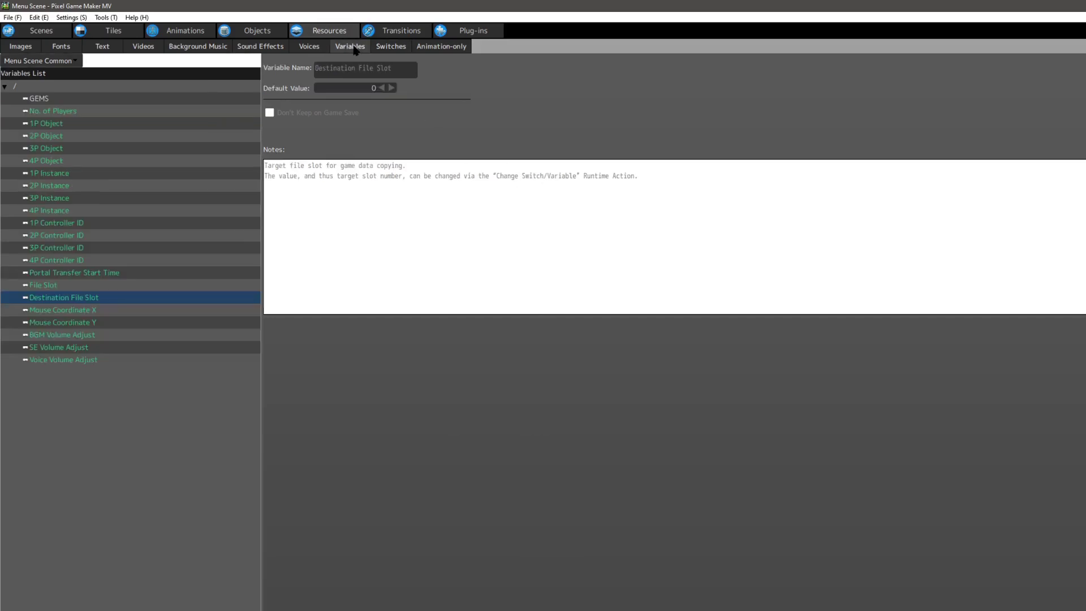
{"action": "left_click", "coordinate": [58, 285]}
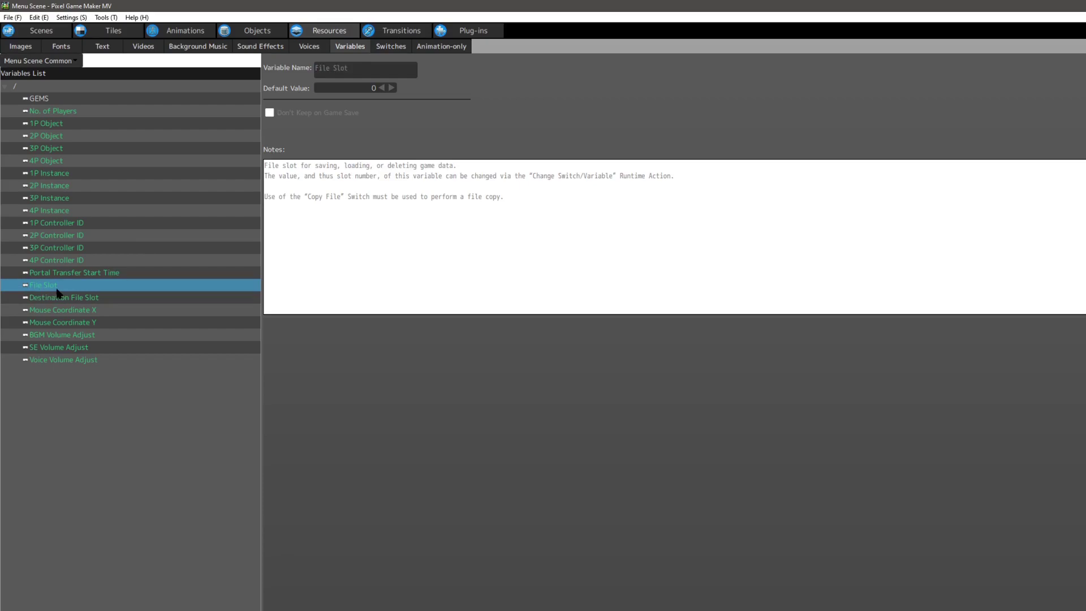
{"action": "left_click", "coordinate": [391, 47]}
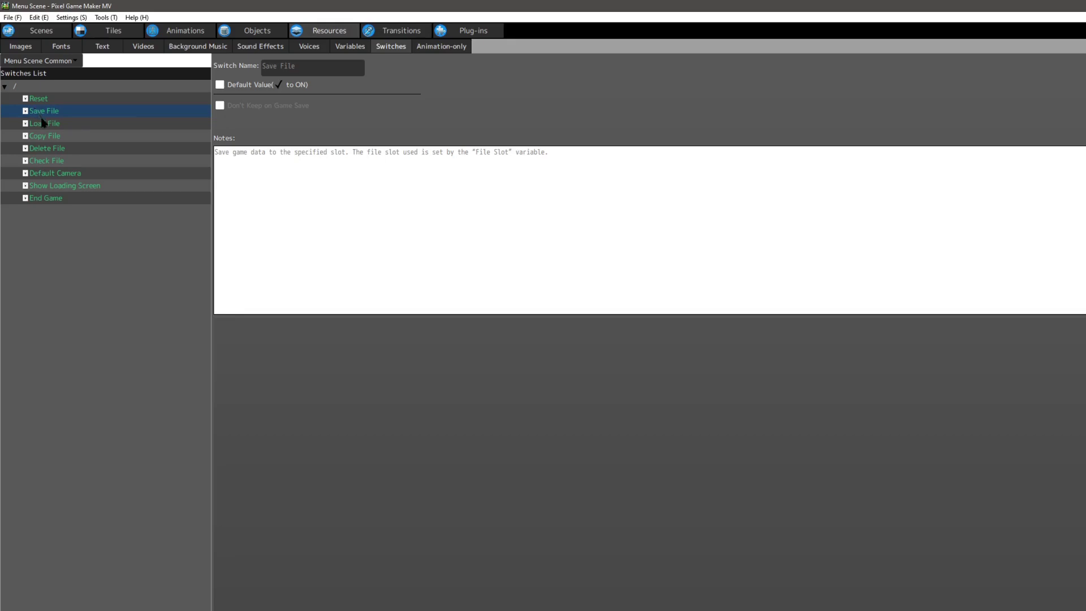
{"action": "left_click", "coordinate": [68, 126]}
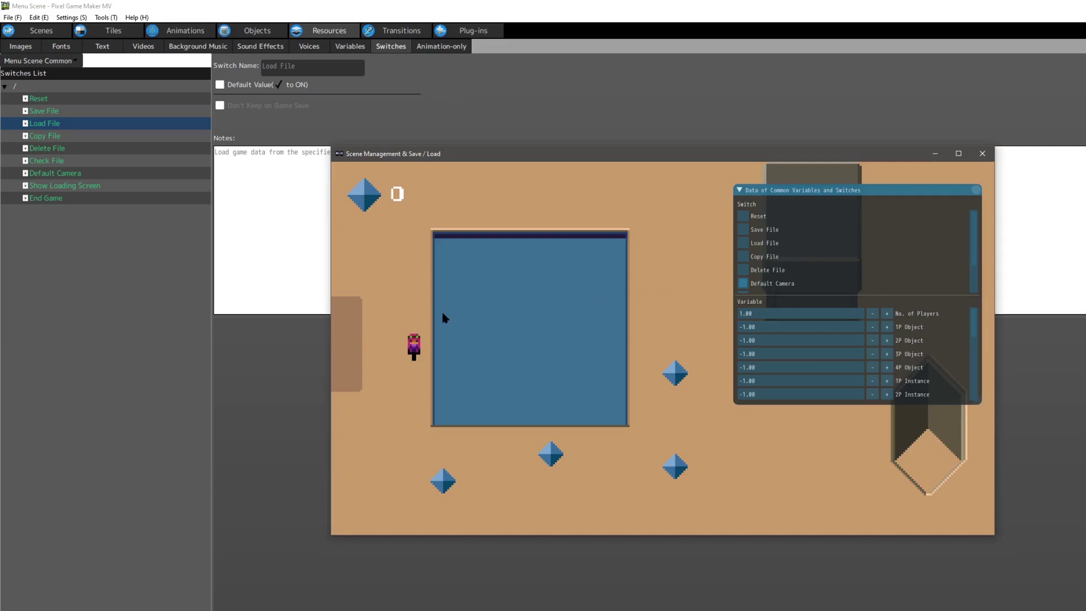
Step: Collect the gem below the blue square's lower-left corner in the test play, and load the saved game with the Load File switch
{"action": "key", "text": "Down"}
{"action": "key", "text": "Right"}
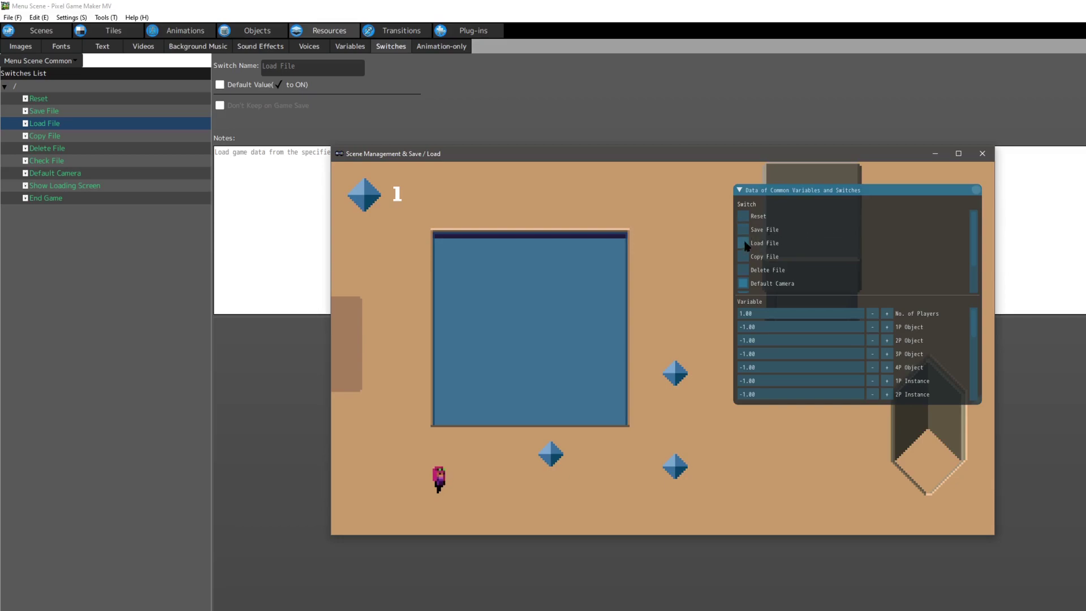
{"action": "left_click", "coordinate": [527, 294]}
{"action": "key", "text": "l"}
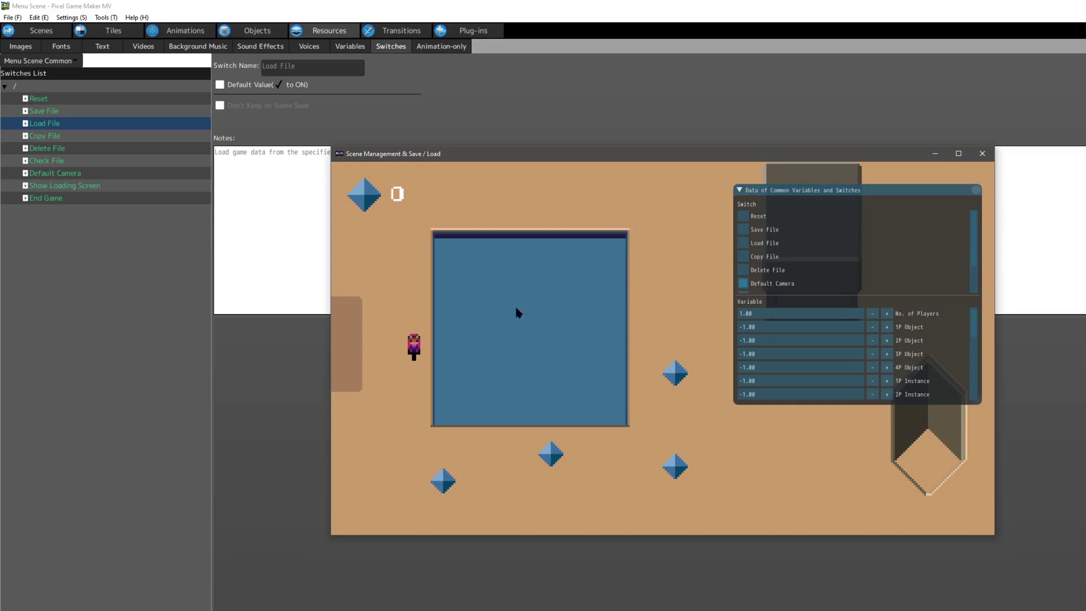
{"action": "left_click", "coordinate": [743, 281]}
{"action": "left_click", "coordinate": [743, 243]}
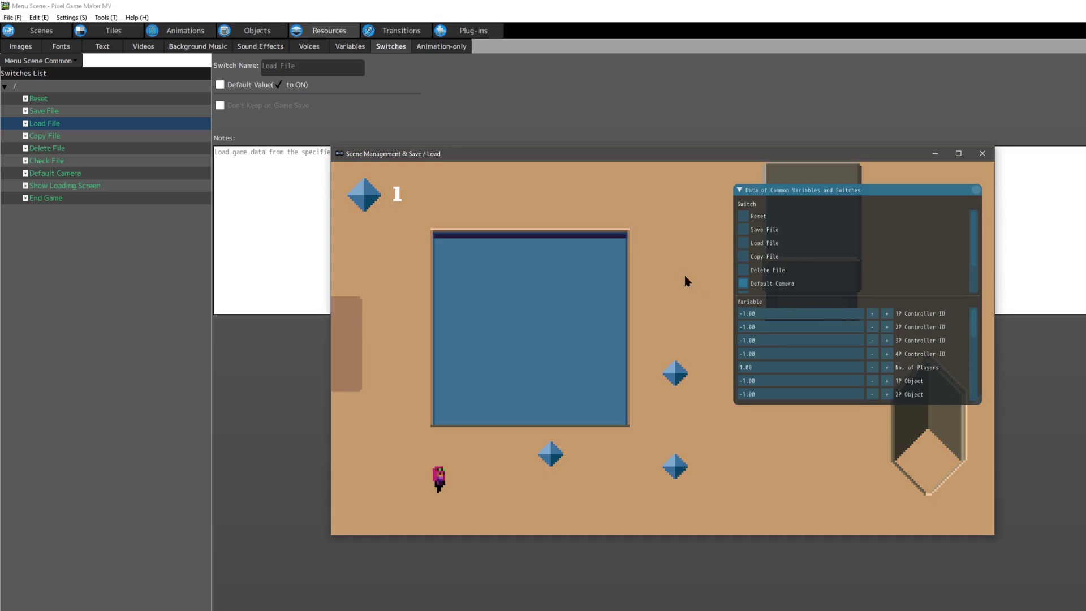
Step: Set the File Slot variable to 1 in the running game and collect the gem below the middle of the blue square
{"action": "left_click_drag", "start_coordinate": [593, 161], "coordinate": [592, 178]}
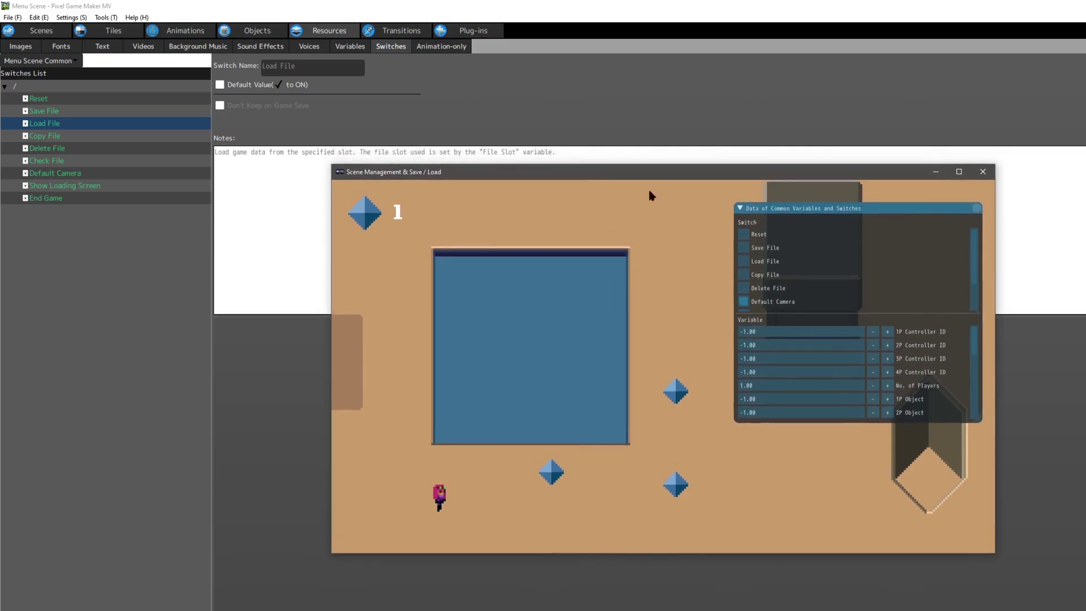
{"action": "left_click_drag", "start_coordinate": [974, 334], "coordinate": [976, 386]}
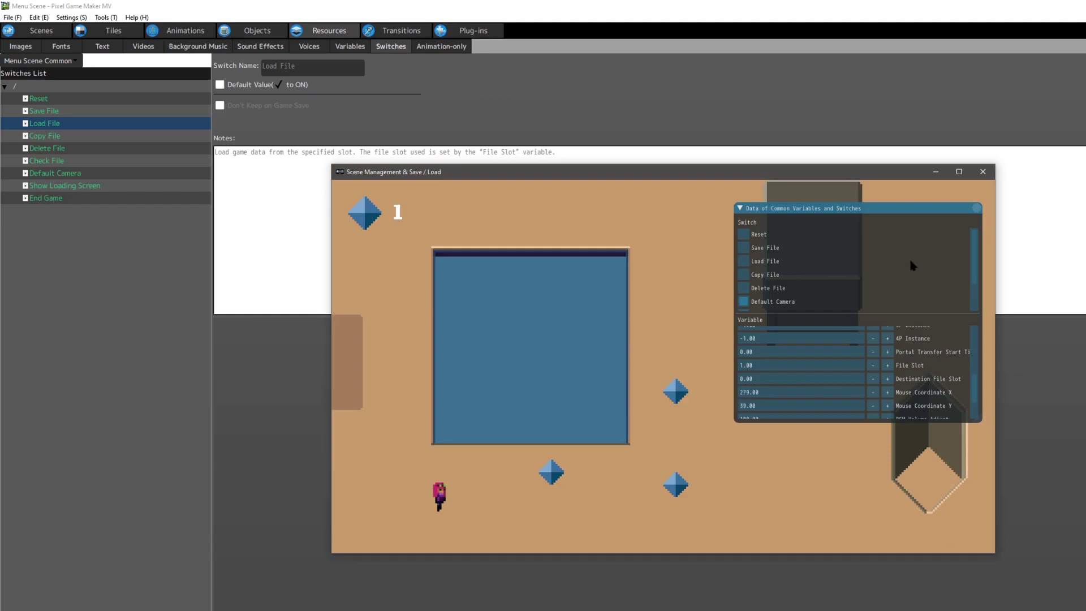
{"action": "key", "text": "Right"}
{"action": "key", "text": "Up"}
{"action": "key", "text": "Down"}
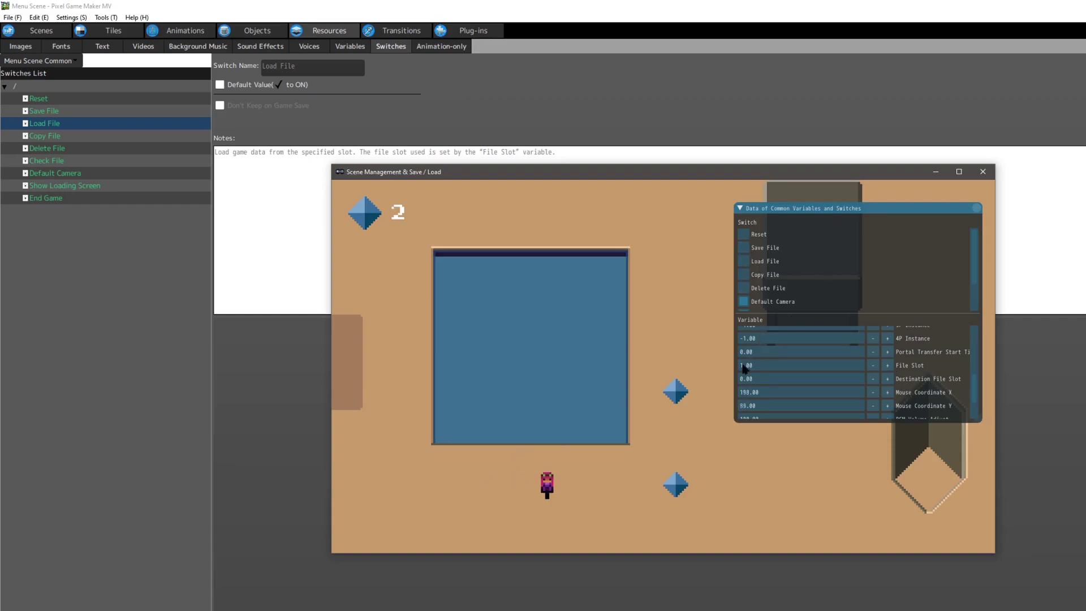
Step: Load the saves from File Slot 0 and File Slot 1 in turn, and close the test play
{"action": "left_click", "coordinate": [874, 364]}
{"action": "left_click", "coordinate": [743, 261]}
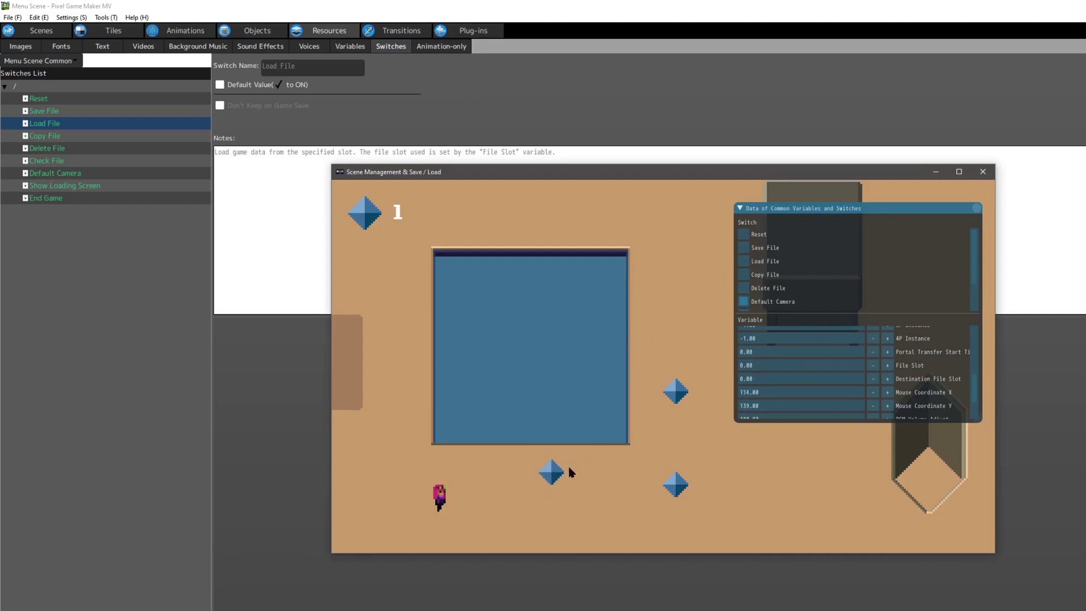
{"action": "left_click", "coordinate": [887, 366]}
{"action": "left_click", "coordinate": [744, 261]}
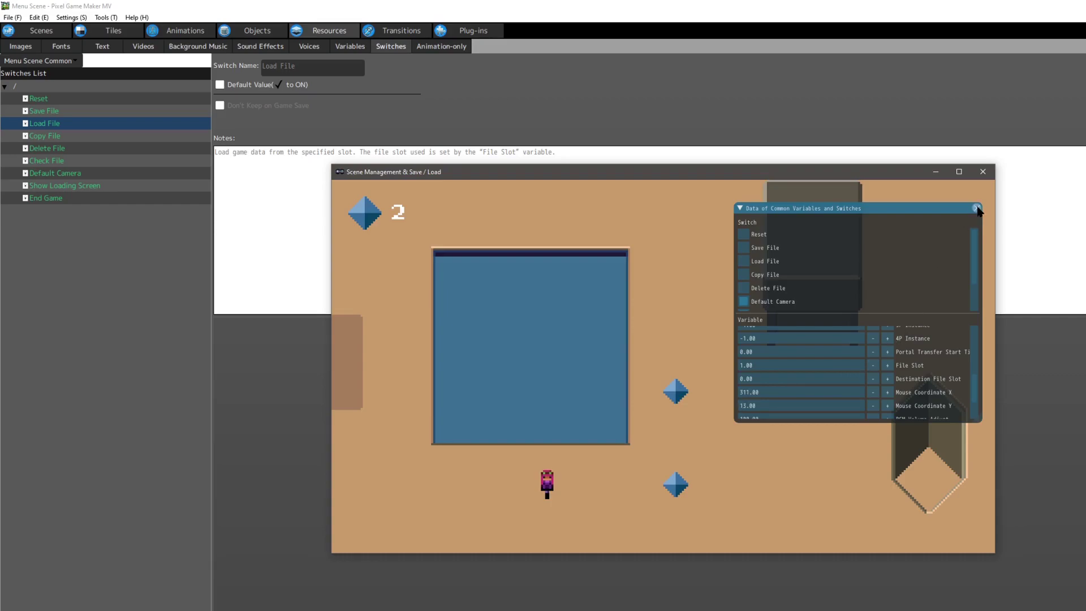
{"action": "left_click", "coordinate": [976, 176]}
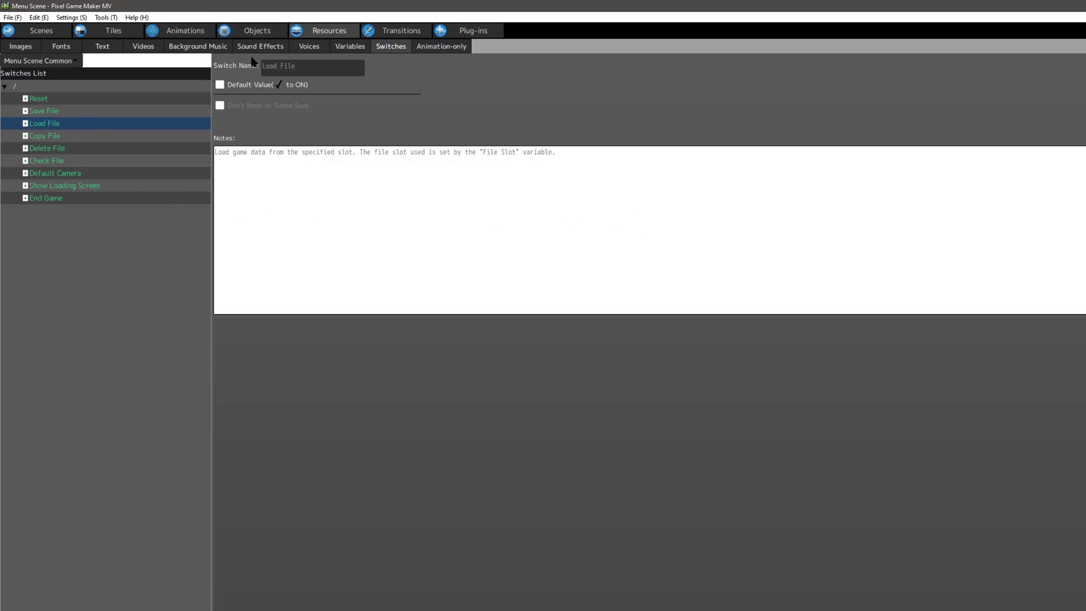
Step: Review the File Slot variable's notes and open the save folder inside the Menu Scene project folder
{"action": "left_click", "coordinate": [351, 47]}
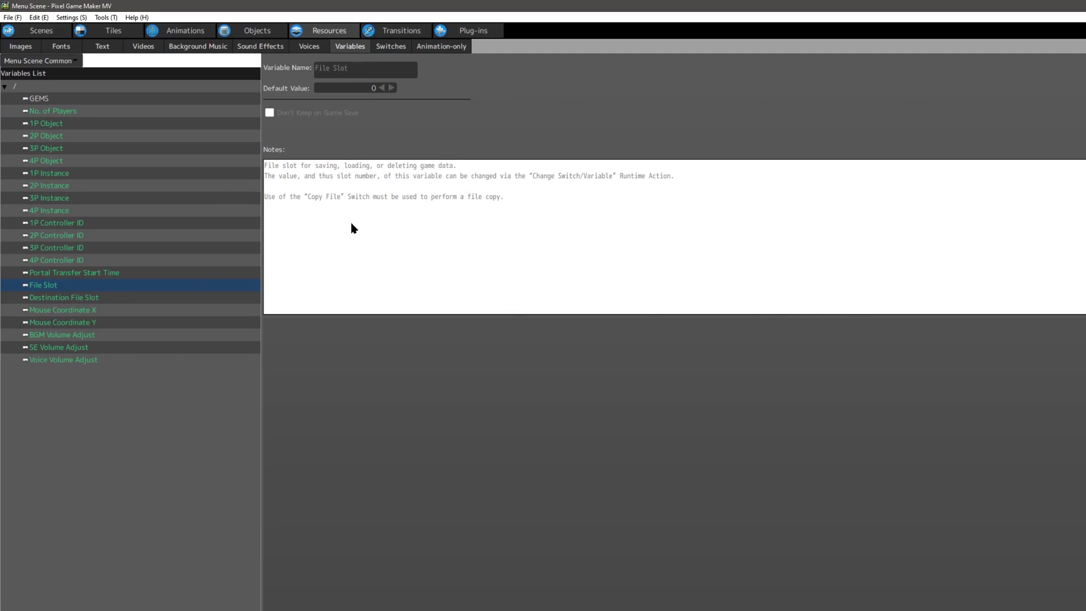
{"action": "left_click", "coordinate": [15, 19]}
{"action": "left_click", "coordinate": [27, 96]}
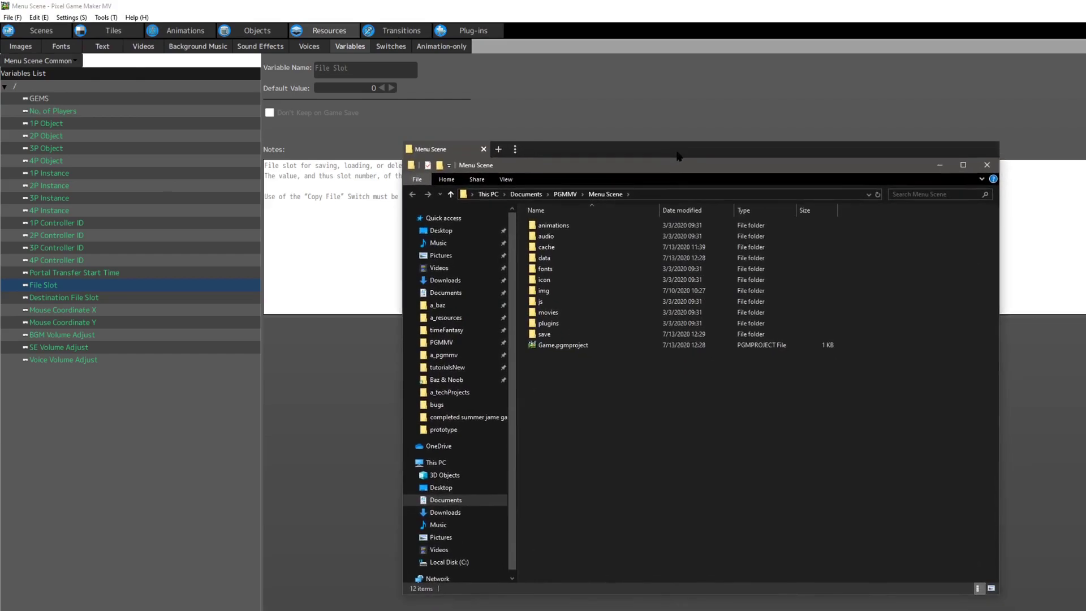
{"action": "left_click_drag", "start_coordinate": [679, 152], "coordinate": [659, 144]}
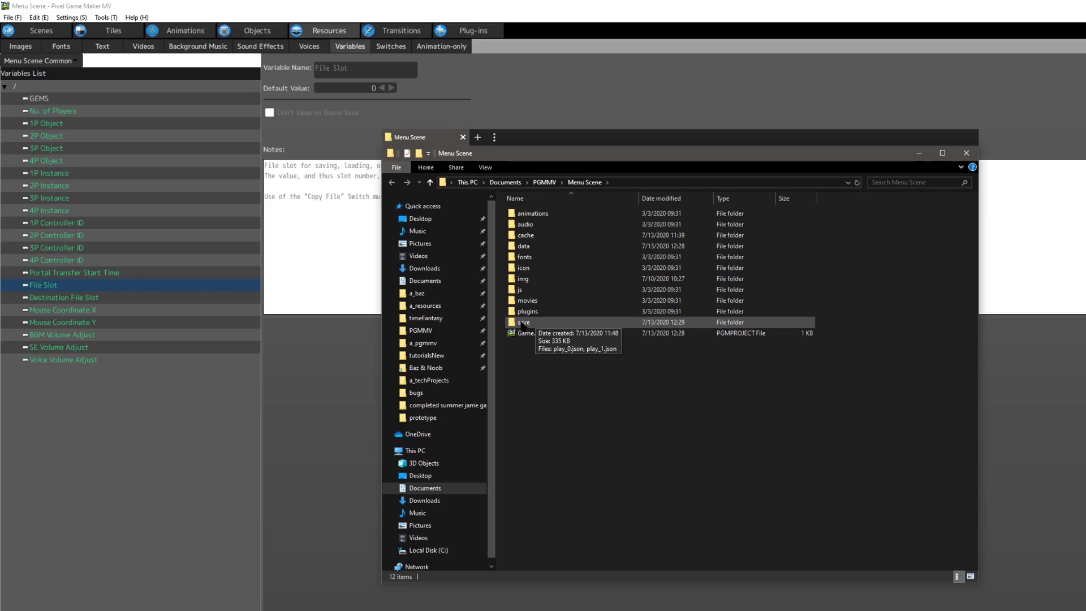
{"action": "double_click", "coordinate": [525, 322]}
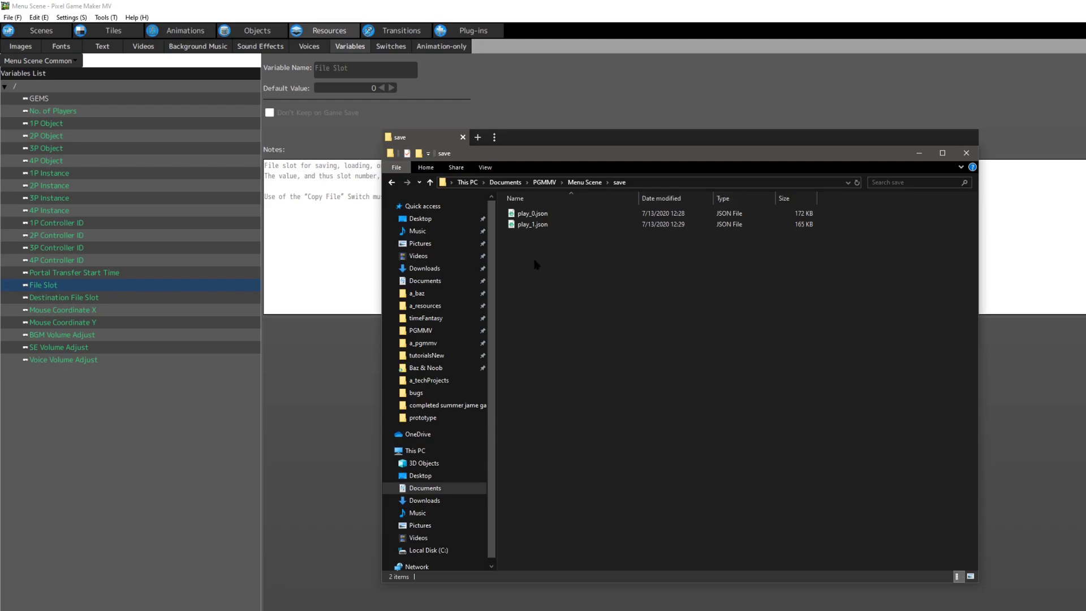
Step: Delete play_0.json and play_1.json from the save folder, and test play the game again
{"action": "left_click_drag", "start_coordinate": [544, 259], "coordinate": [525, 213]}
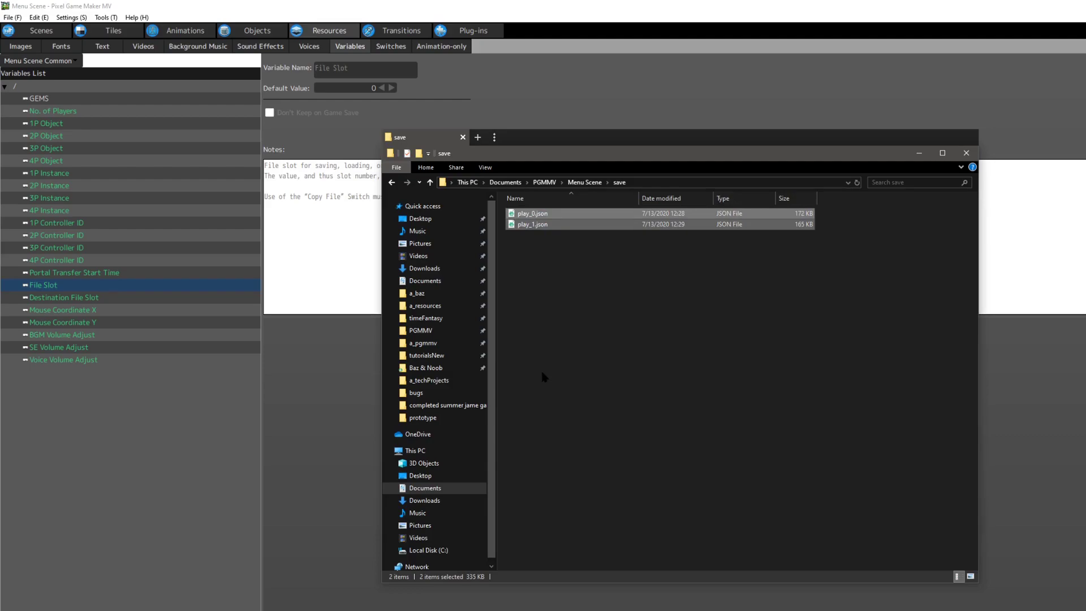
{"action": "key", "text": "Delete"}
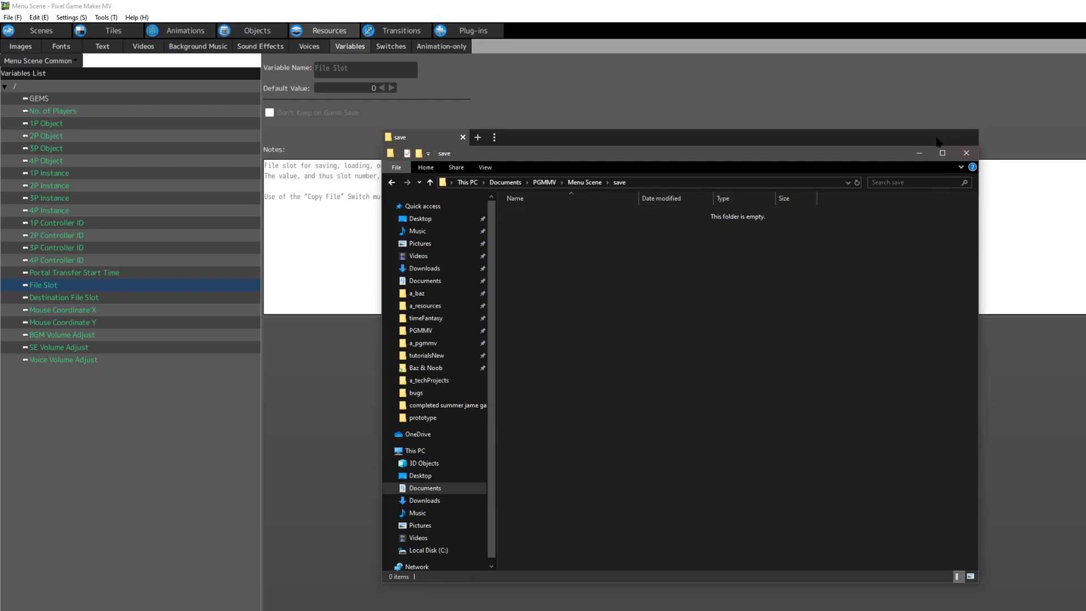
{"action": "left_click", "coordinate": [966, 152]}
{"action": "key", "text": "F5"}
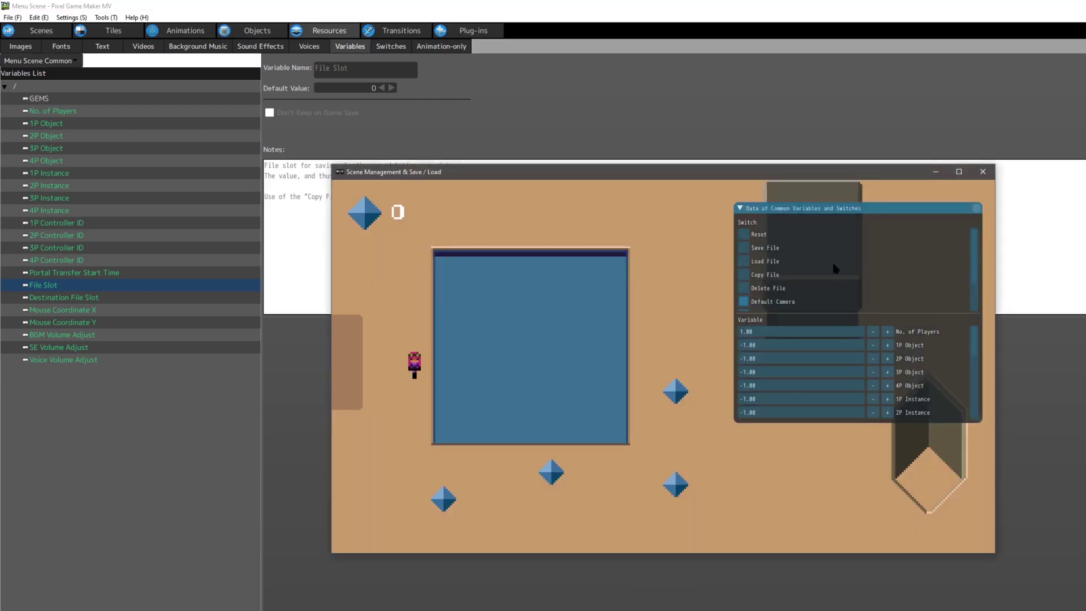
{"action": "scroll", "coordinate": [945, 395], "scroll_direction": "down", "scroll_amount": 5}
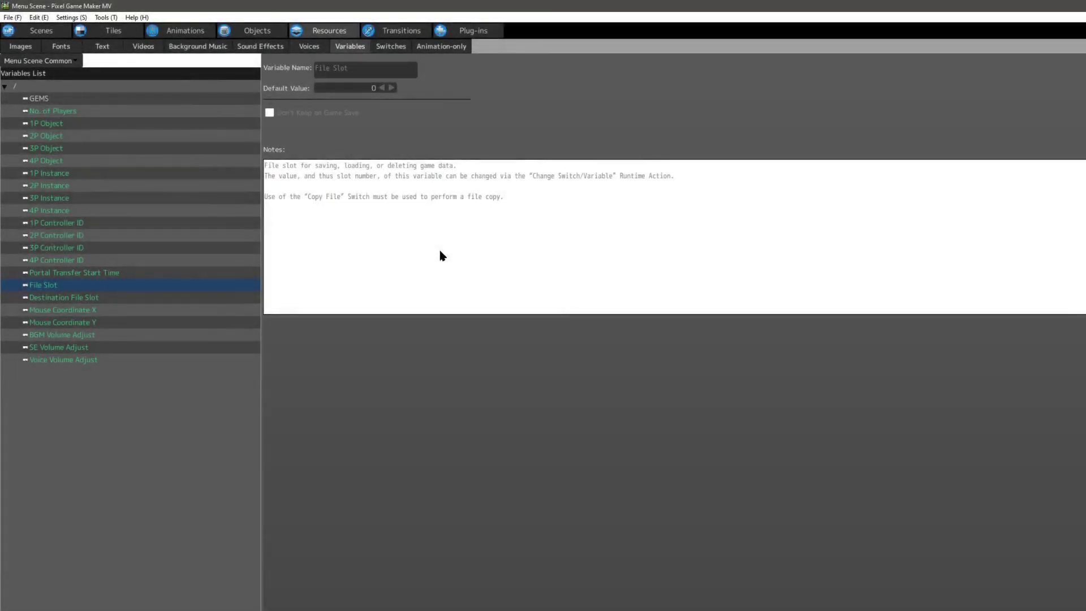
Step: Examine the Game Build option for creating save data in the same folder as the game data, without building
{"action": "left_click", "coordinate": [13, 17]}
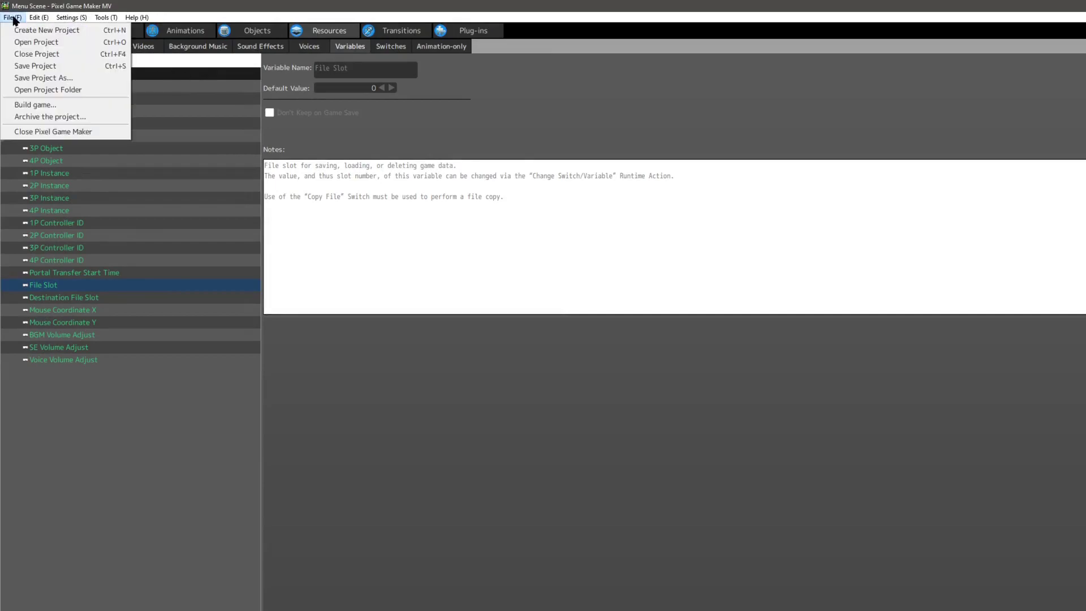
{"action": "left_click", "coordinate": [28, 106]}
{"action": "left_click", "coordinate": [620, 398]}
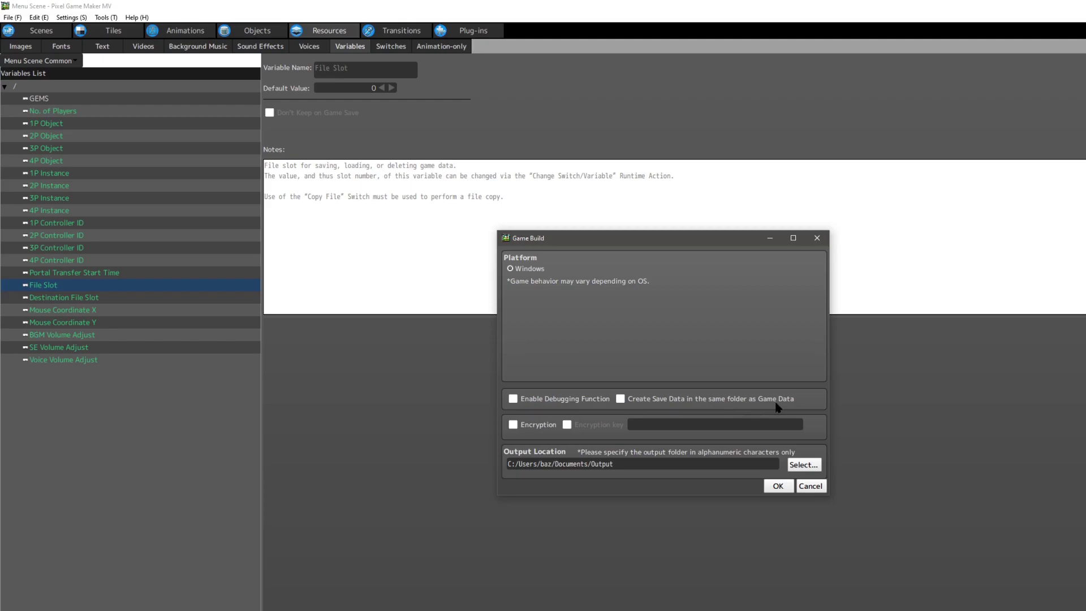
{"action": "left_click", "coordinate": [620, 399]}
{"action": "left_click", "coordinate": [817, 239]}
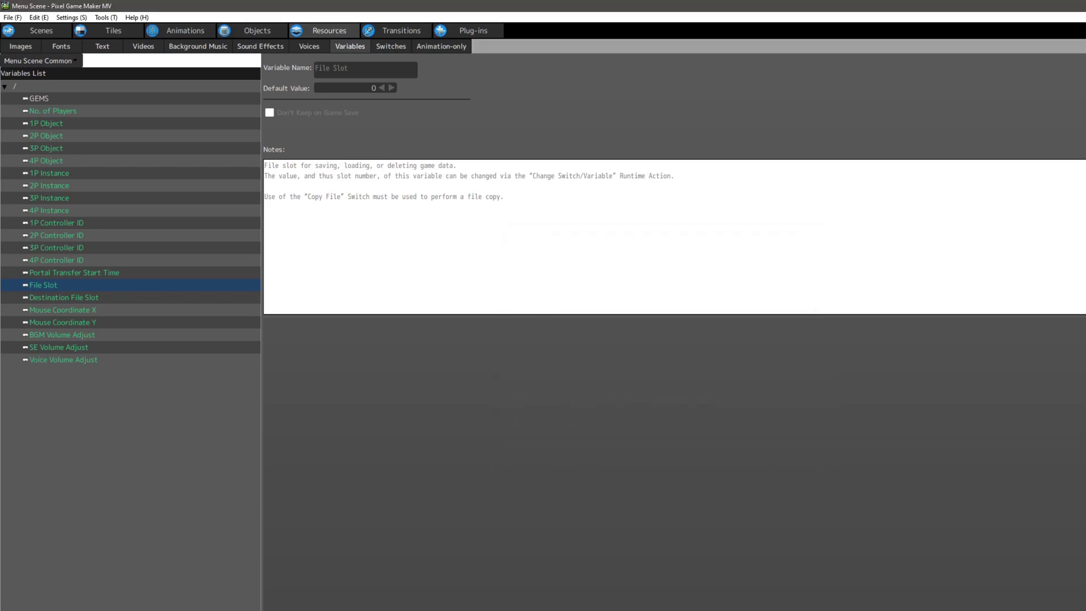
Step: Browse the Output folder to the main folder of the Beach Front Beat Down EX build
{"action": "left_click_drag", "start_coordinate": [1085, 371], "coordinate": [582, 151]}
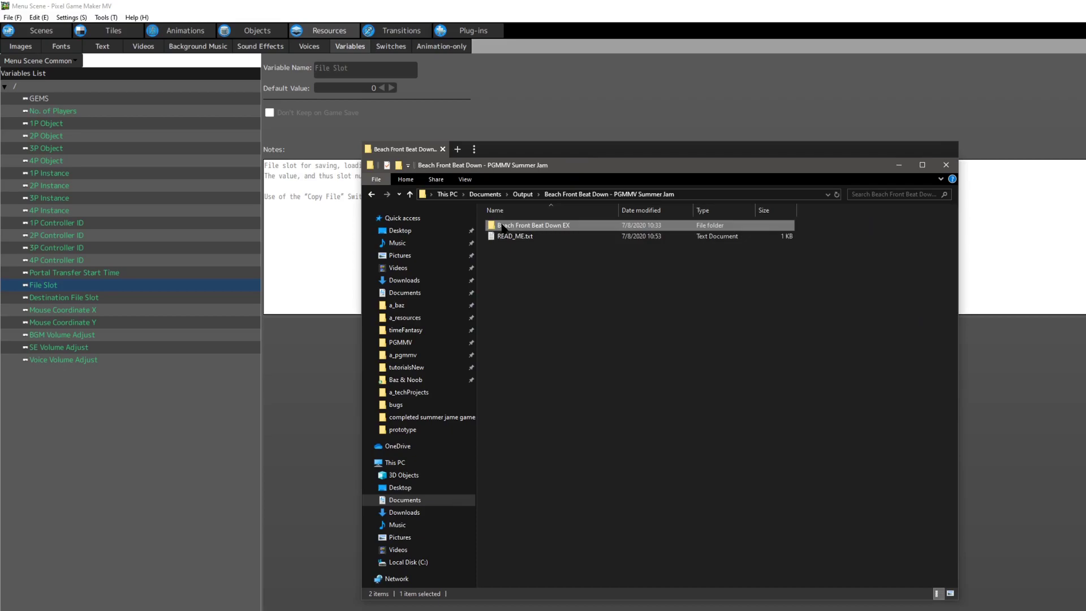
{"action": "left_click", "coordinate": [485, 194]}
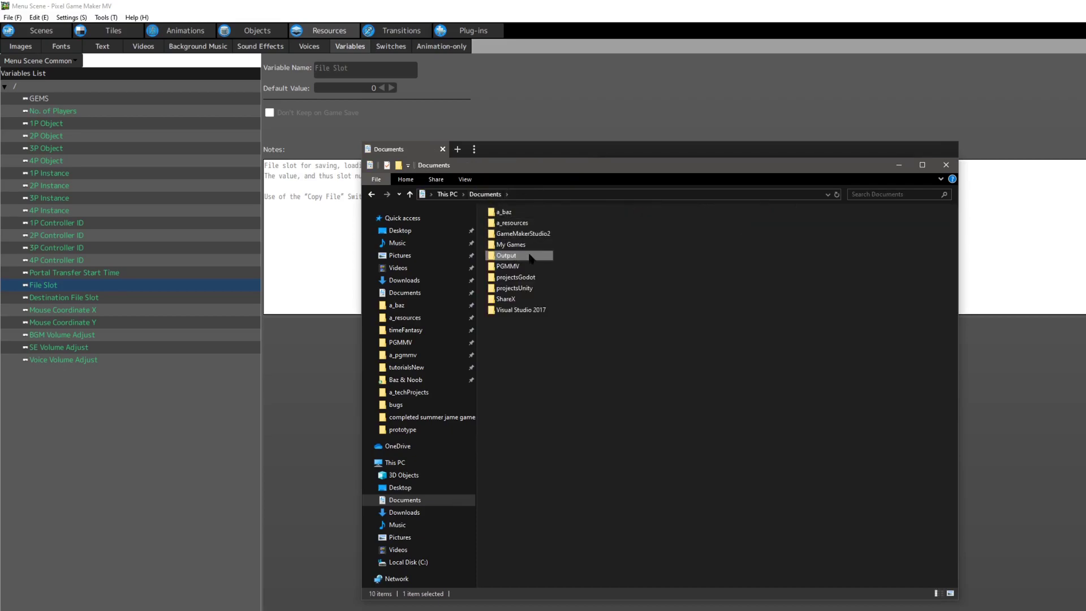
{"action": "double_click", "coordinate": [513, 256]}
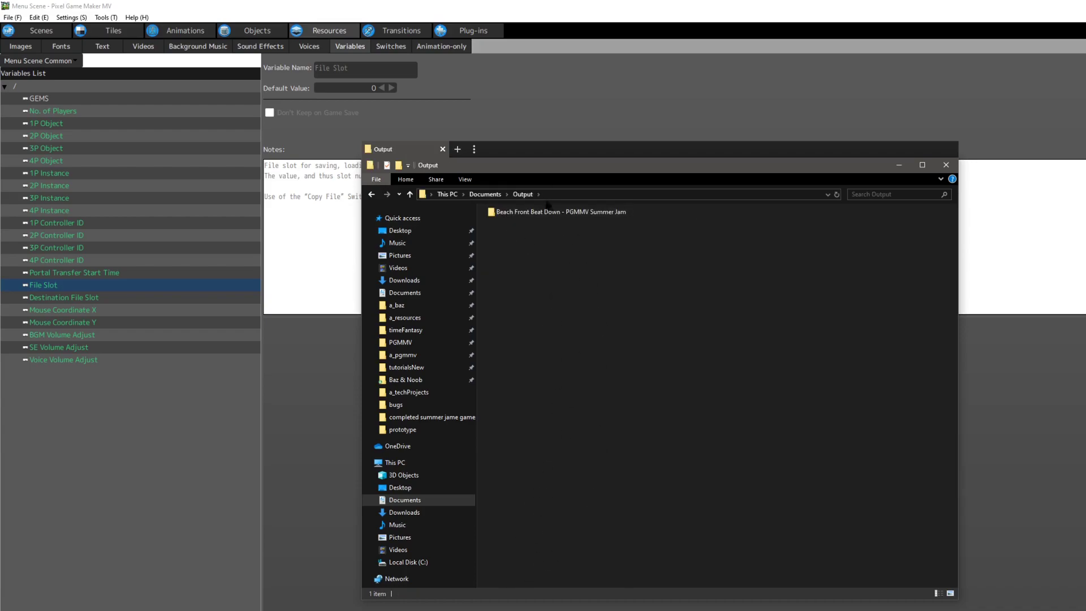
{"action": "double_click", "coordinate": [614, 215]}
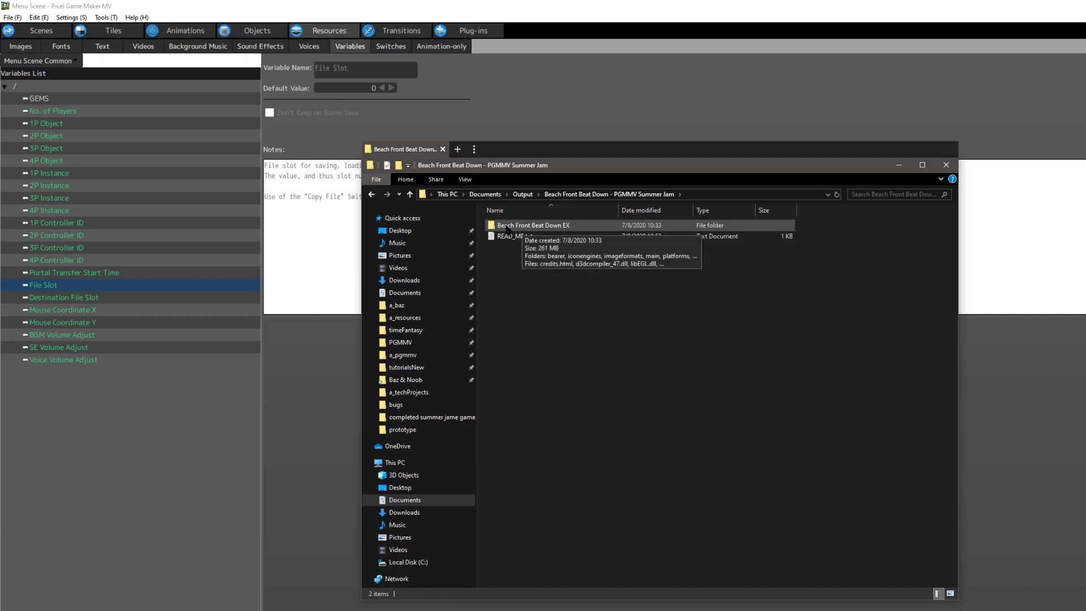
{"action": "double_click", "coordinate": [507, 226]}
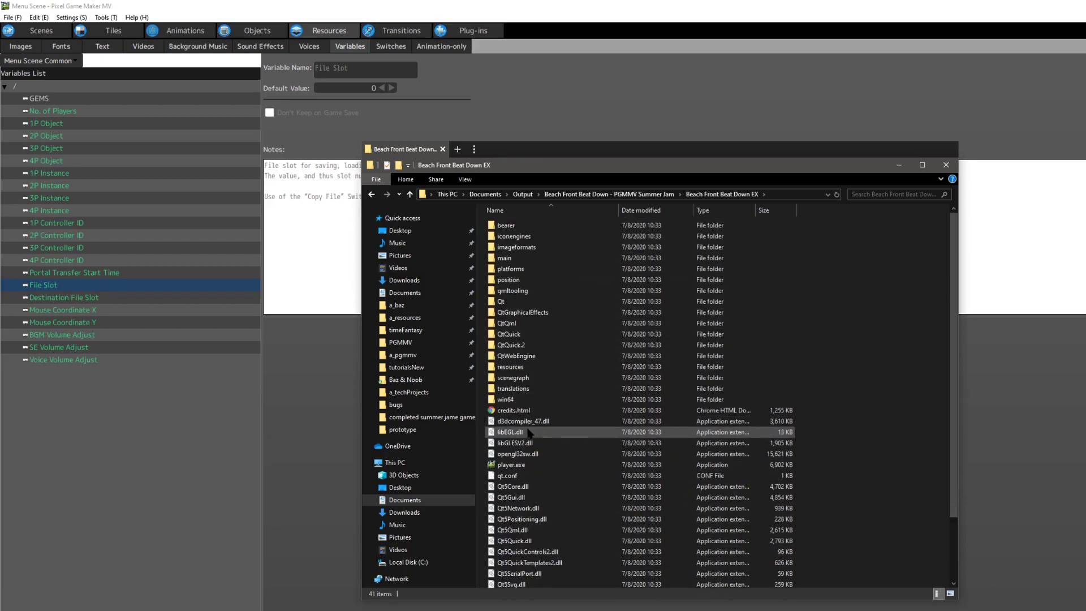
{"action": "double_click", "coordinate": [508, 259]}
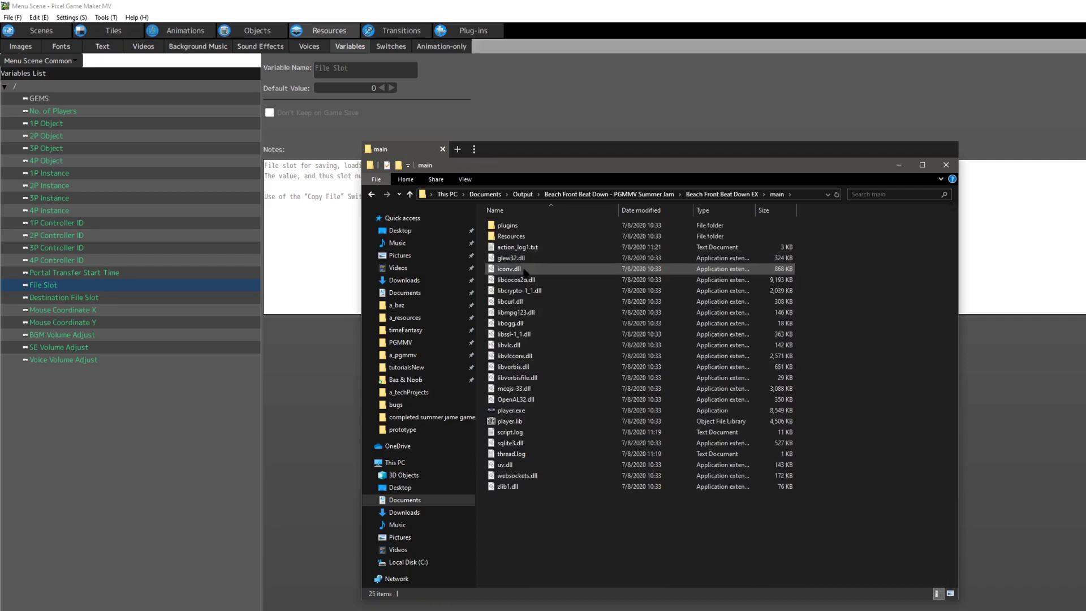
Step: Open the save folder inside the Resources folder of the Beach Front Beat Down EX build
{"action": "double_click", "coordinate": [511, 237]}
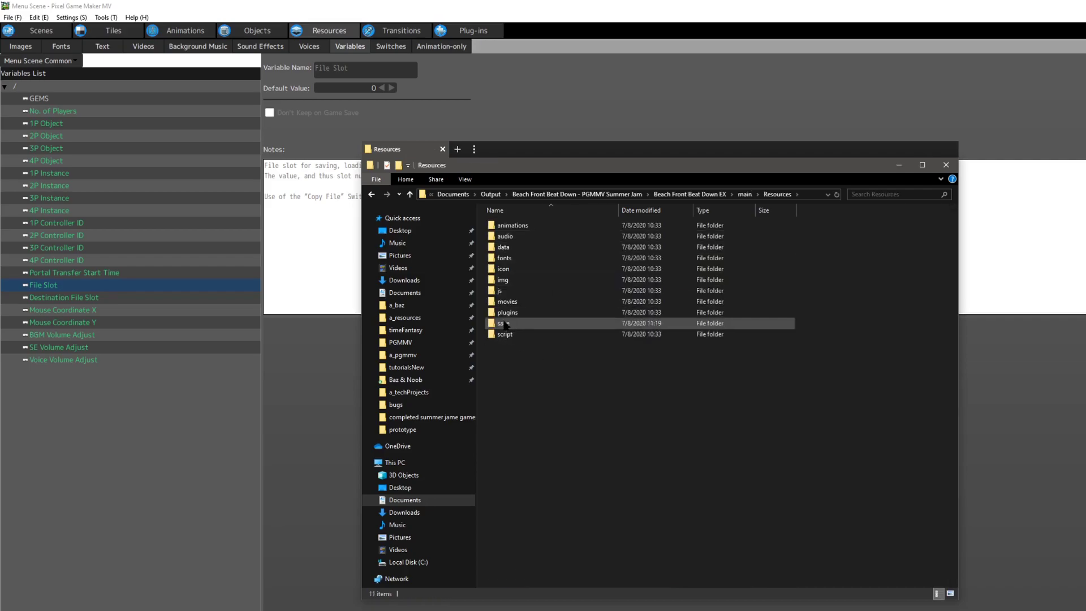
{"action": "mouse_move", "coordinate": [516, 325]}
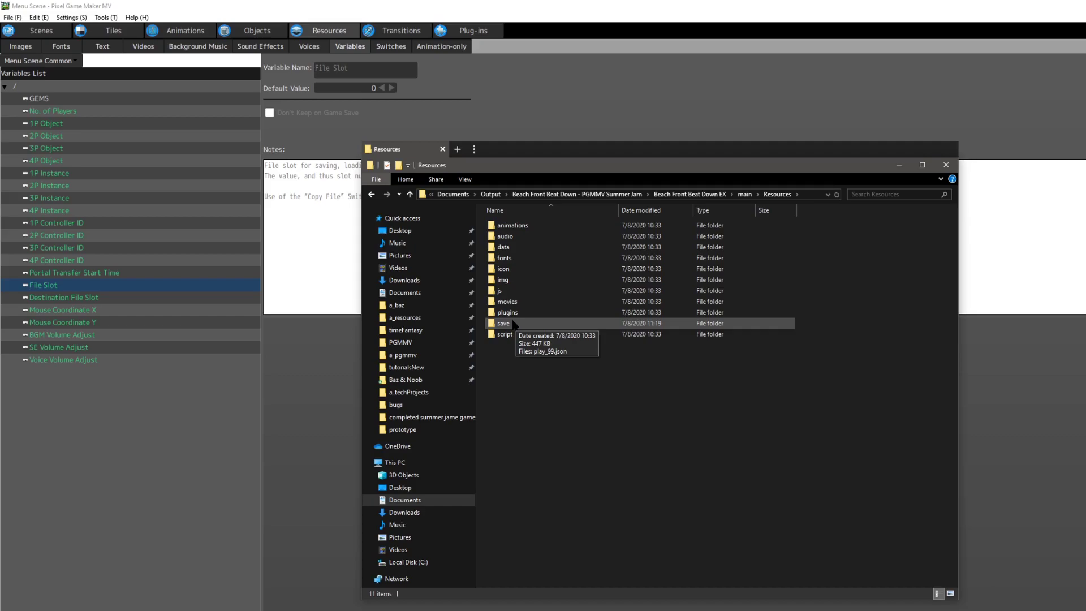
{"action": "double_click", "coordinate": [502, 324]}
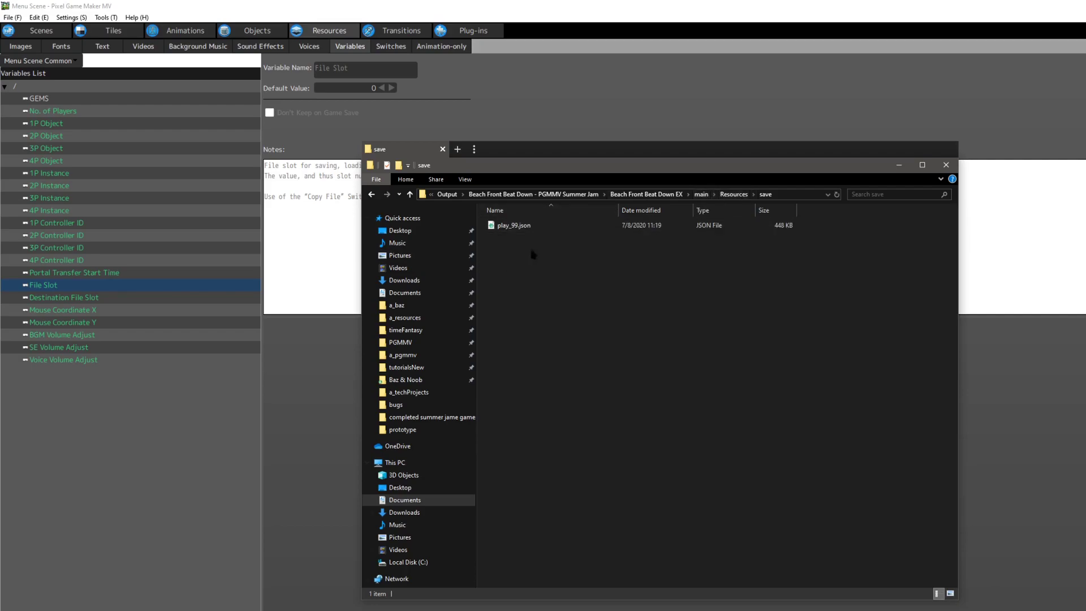
Step: Review the Game Build option for creating save data in the game data folder, and close the dialog without building
{"action": "left_click", "coordinate": [12, 18]}
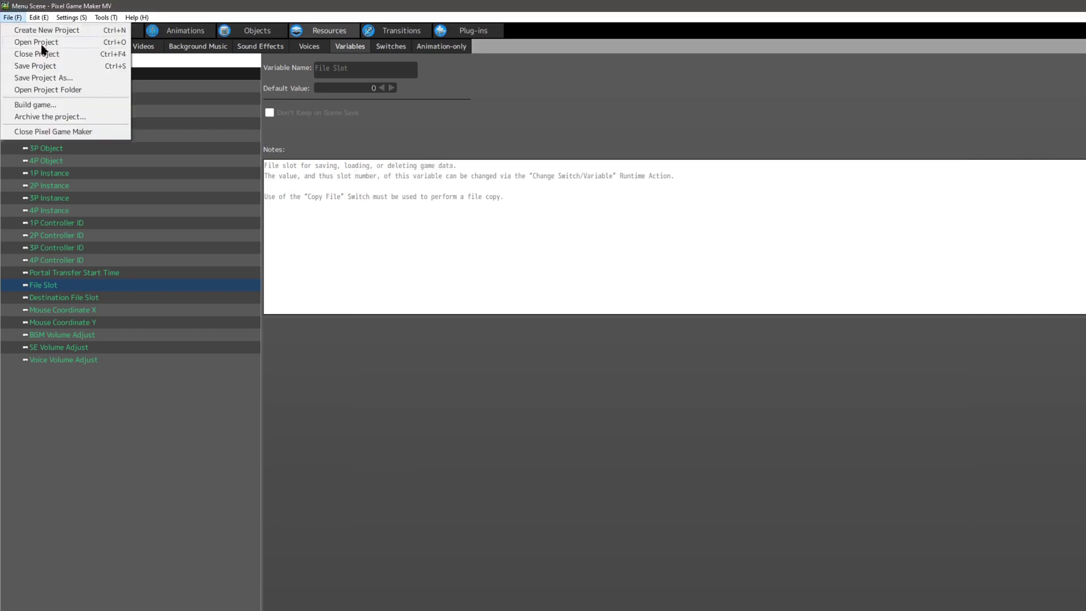
{"action": "left_click", "coordinate": [39, 105]}
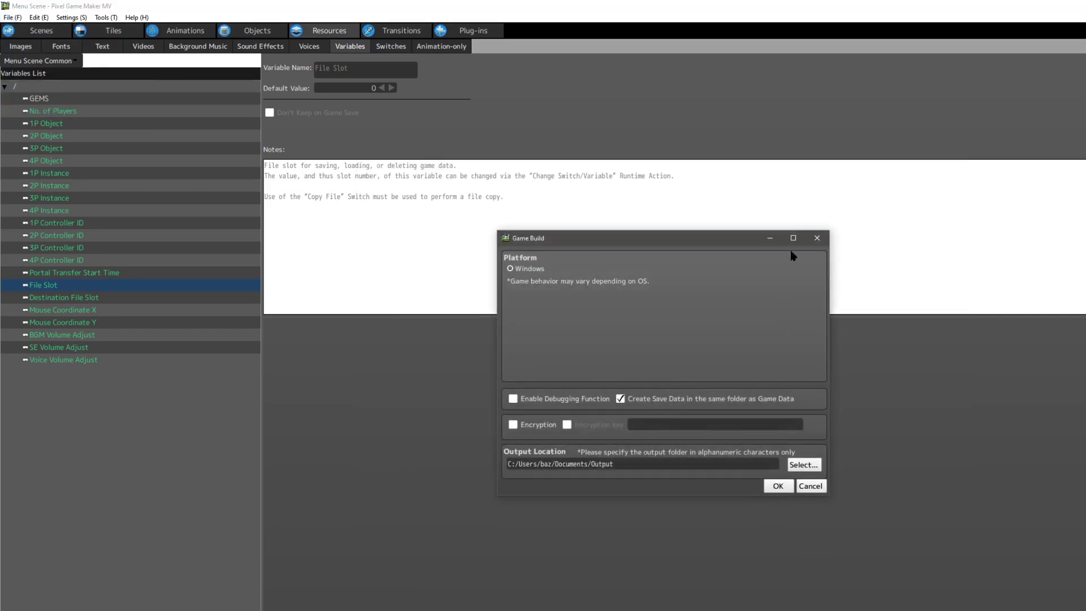
{"action": "left_click", "coordinate": [817, 238]}
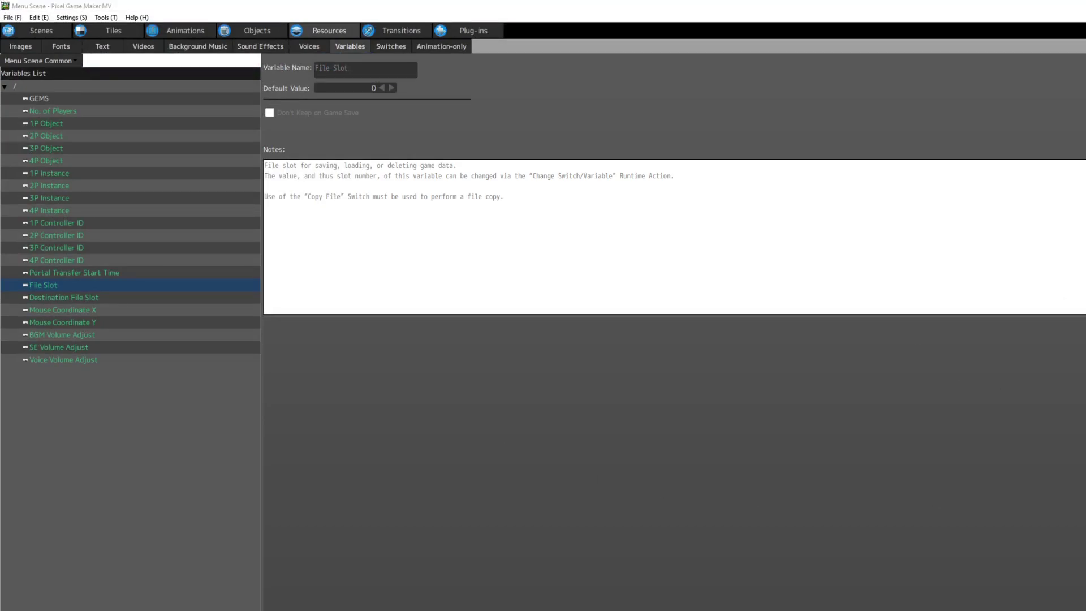
Step: Examine the AppData\Local folder for the folders that built games create for their save data
{"action": "left_click_drag", "start_coordinate": [447, 204], "coordinate": [394, 123]}
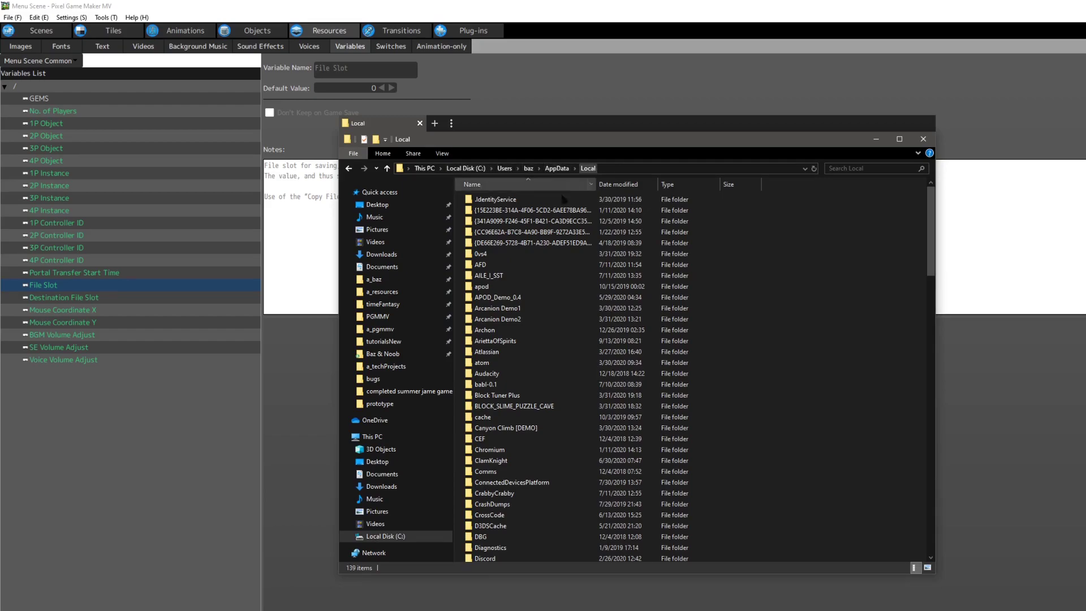
{"action": "scroll", "coordinate": [516, 285], "scroll_direction": "down", "scroll_amount": 8}
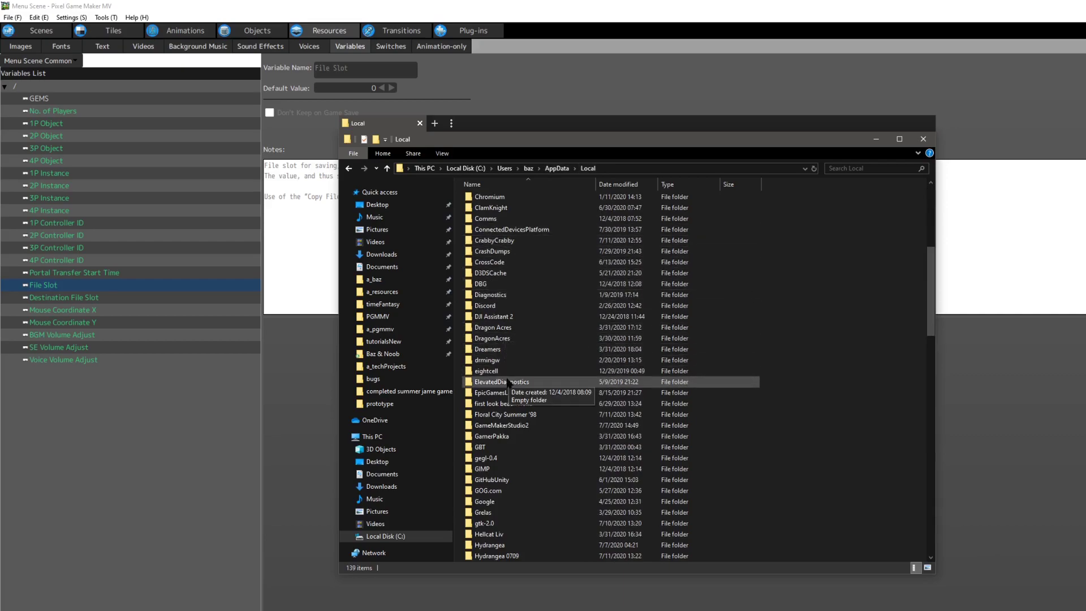
{"action": "scroll", "coordinate": [509, 354], "scroll_direction": "down", "scroll_amount": 6}
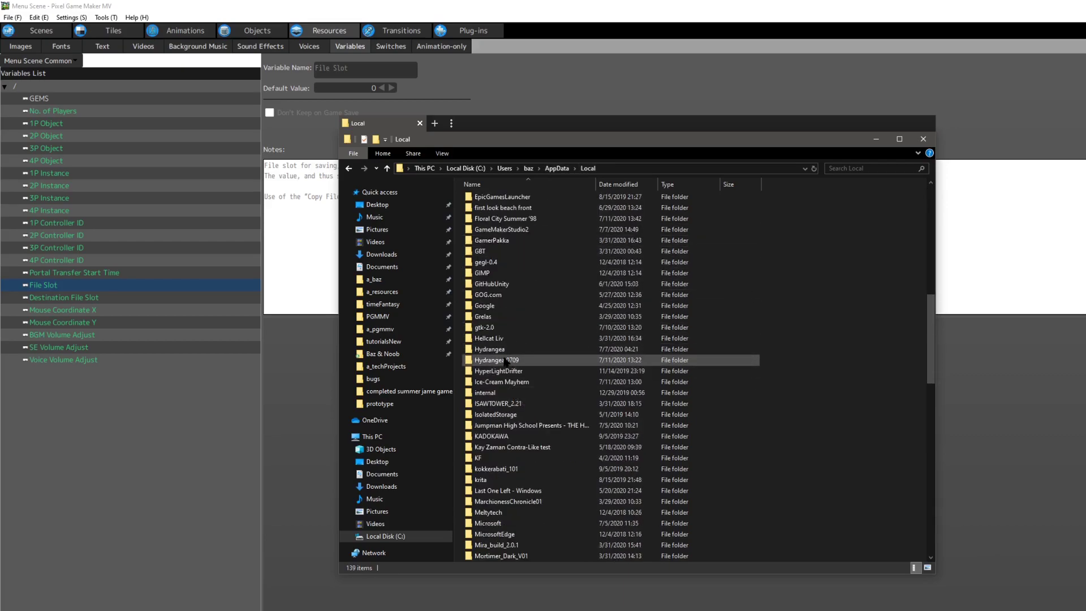
{"action": "scroll", "coordinate": [560, 396], "scroll_direction": "down", "scroll_amount": 7}
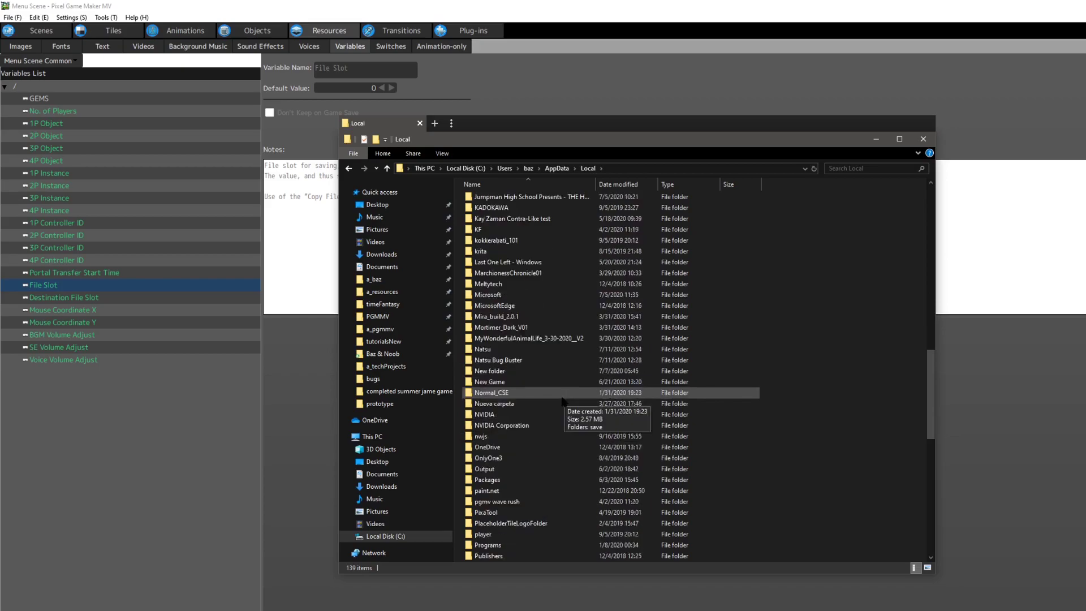
{"action": "scroll", "coordinate": [540, 353], "scroll_direction": "up", "scroll_amount": 2}
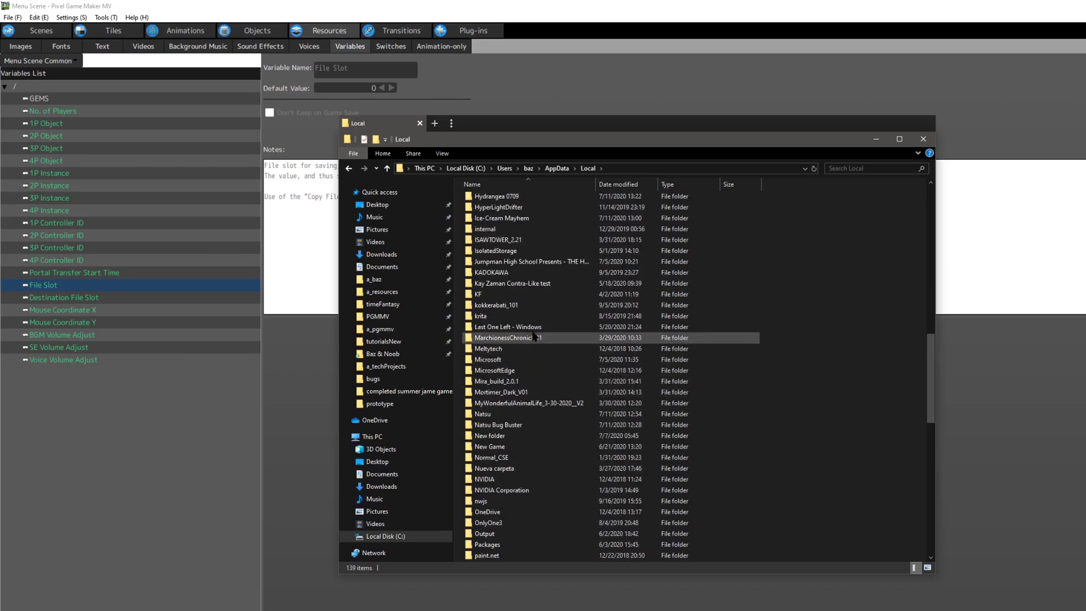
{"action": "scroll", "coordinate": [535, 338], "scroll_direction": "up", "scroll_amount": 6}
{"action": "scroll", "coordinate": [522, 333], "scroll_direction": "up", "scroll_amount": 3}
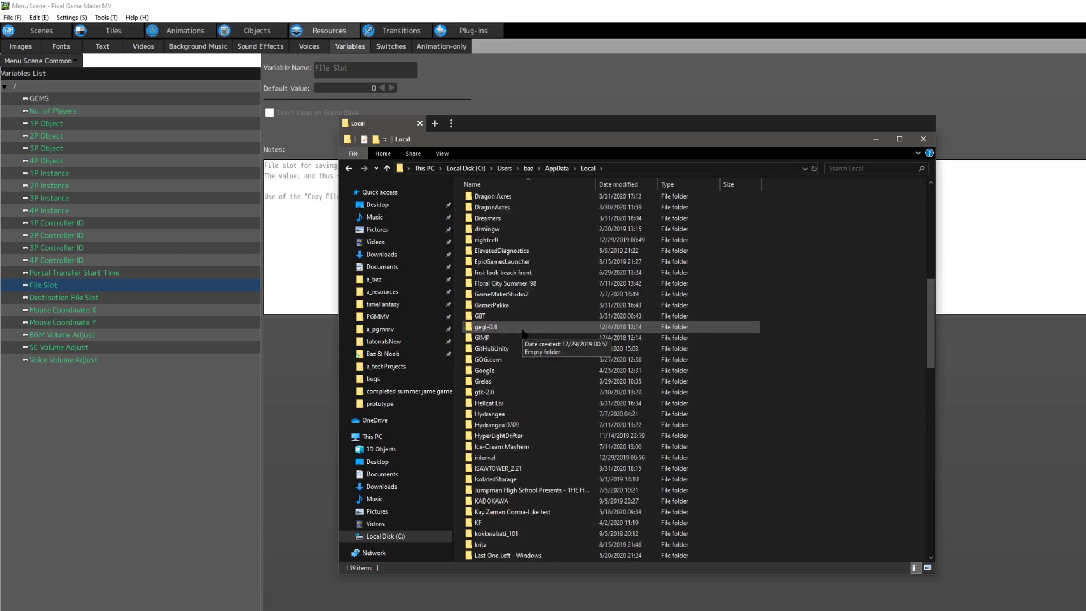
{"action": "scroll", "coordinate": [514, 362], "scroll_direction": "up", "scroll_amount": 5}
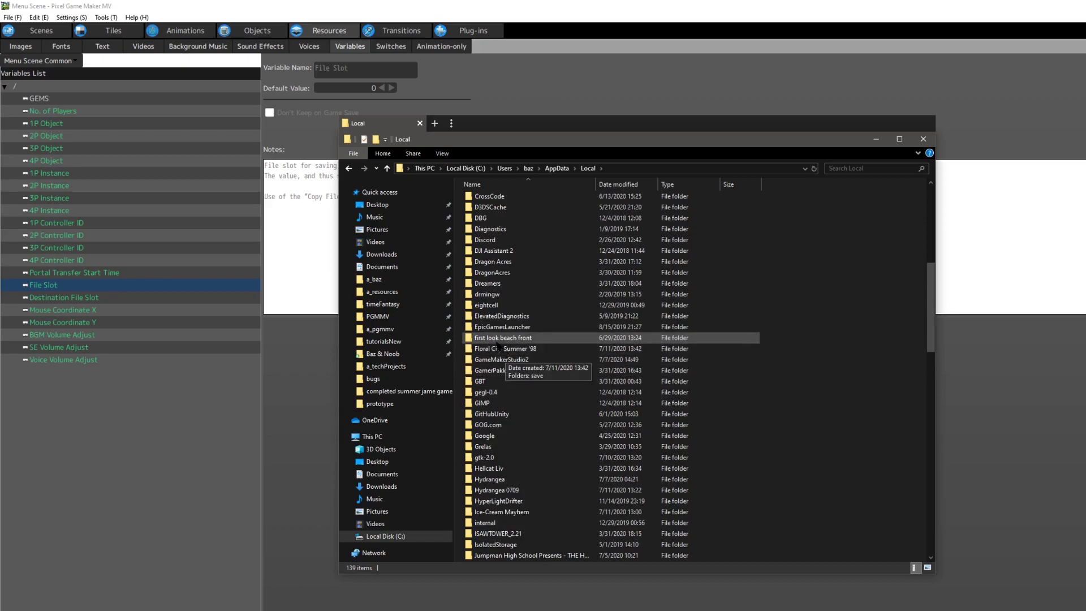
{"action": "scroll", "coordinate": [509, 334], "scroll_direction": "up", "scroll_amount": 3}
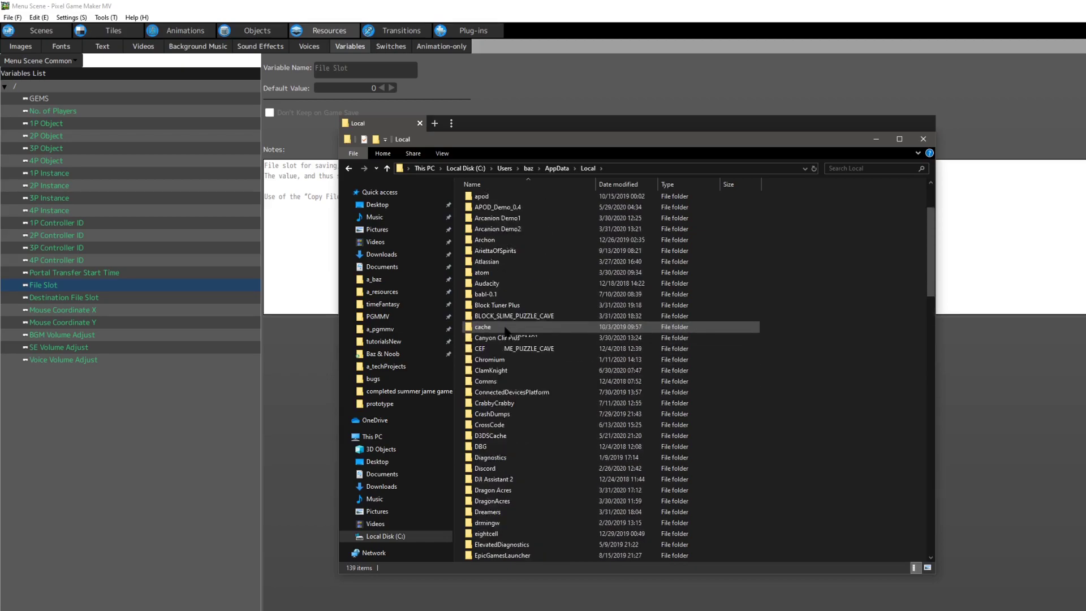
{"action": "left_click", "coordinate": [532, 349]}
{"action": "scroll", "coordinate": [532, 350], "scroll_direction": "down", "scroll_amount": 20}
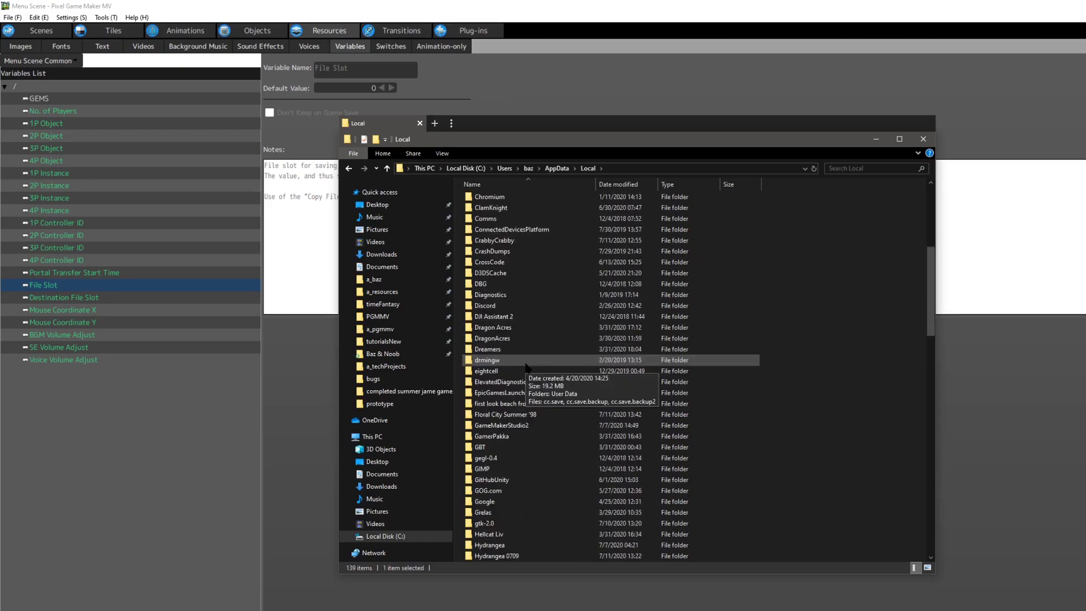
{"action": "scroll", "coordinate": [526, 365], "scroll_direction": "down", "scroll_amount": 4}
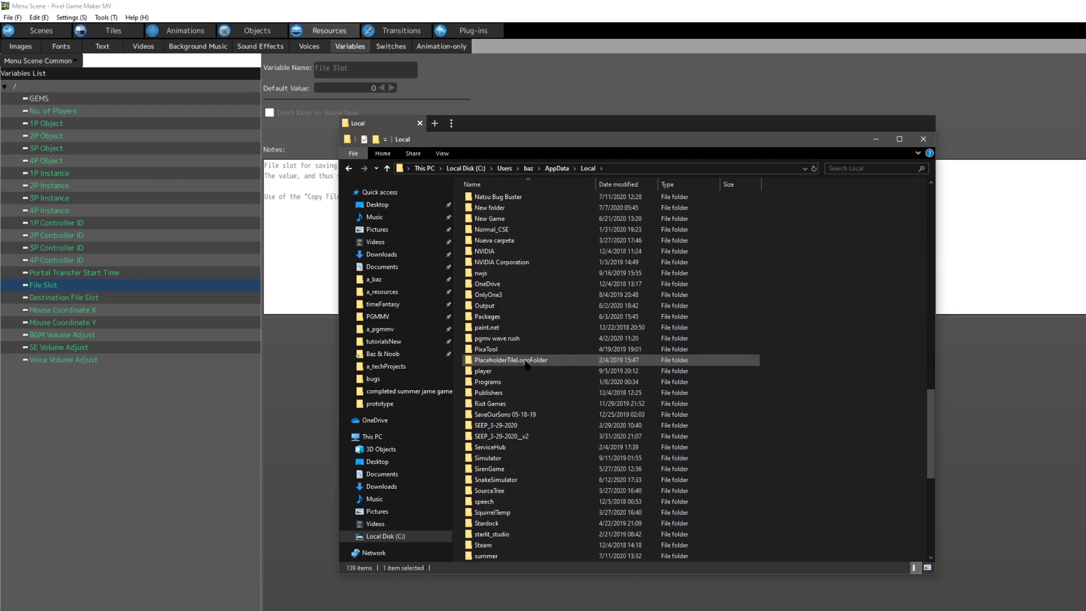
{"action": "scroll", "coordinate": [526, 365], "scroll_direction": "down", "scroll_amount": 8}
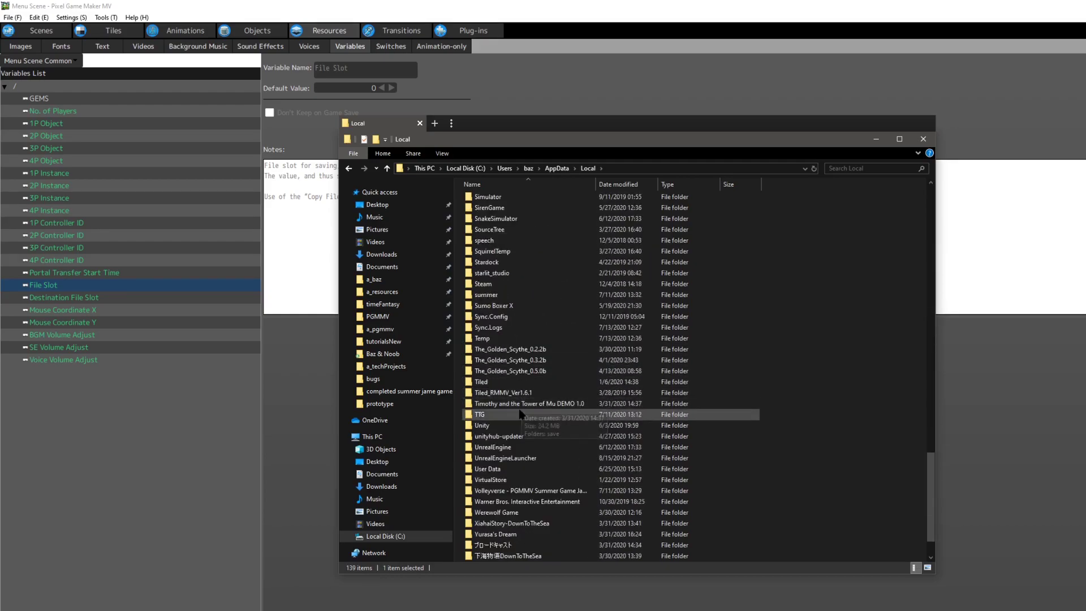
Step: Open the save folder of Timothy and the Tower of Mu DEMO 1.0 in AppData\Local
{"action": "left_click", "coordinate": [517, 405]}
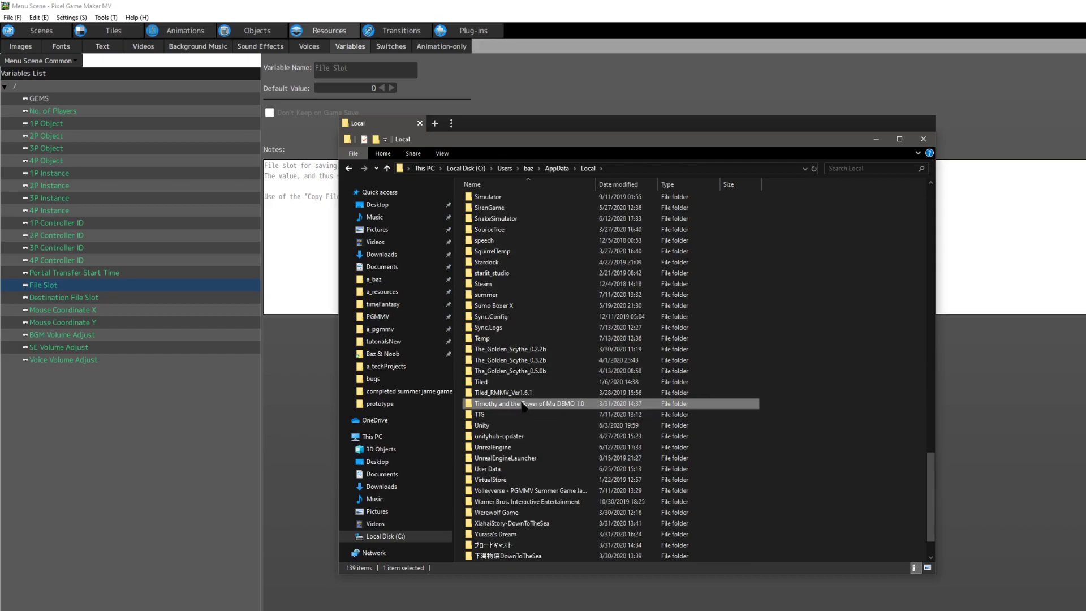
{"action": "scroll", "coordinate": [544, 417], "scroll_direction": "down", "scroll_amount": 1}
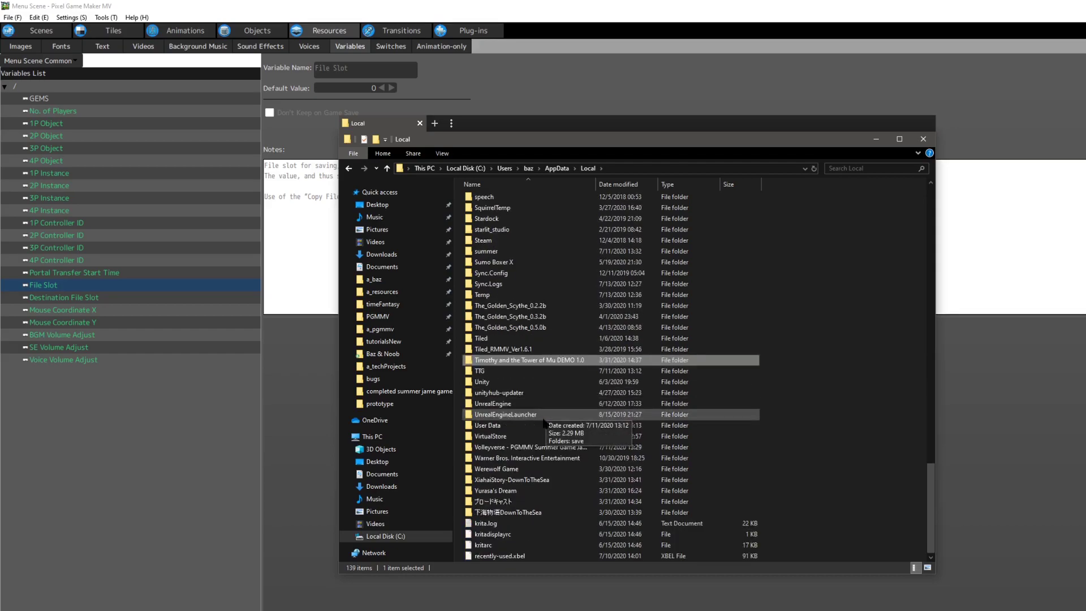
{"action": "left_click", "coordinate": [511, 447]}
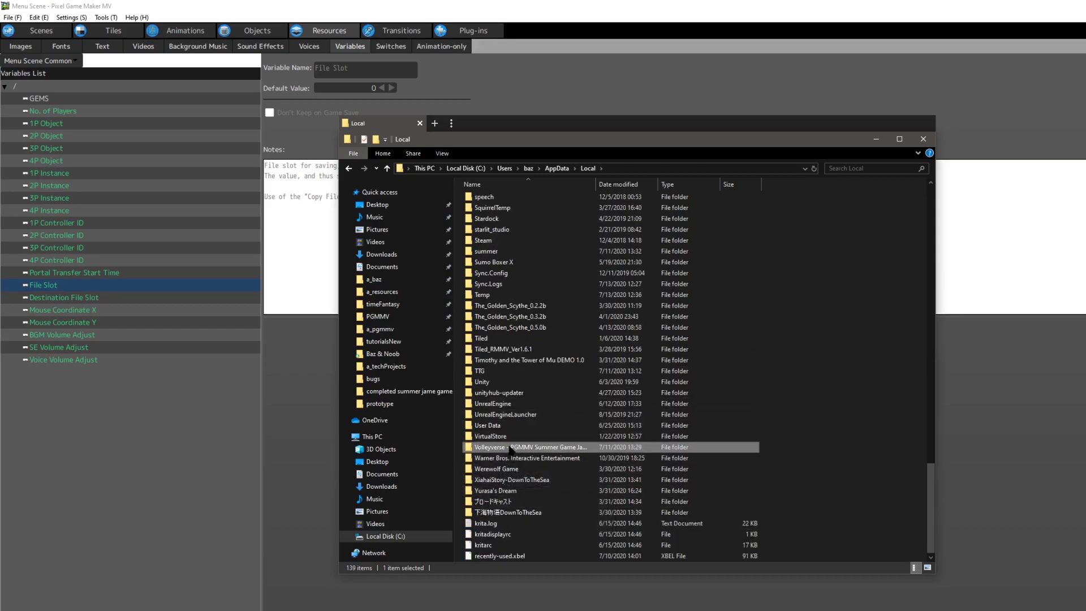
{"action": "scroll", "coordinate": [512, 449], "scroll_direction": "up", "scroll_amount": 8}
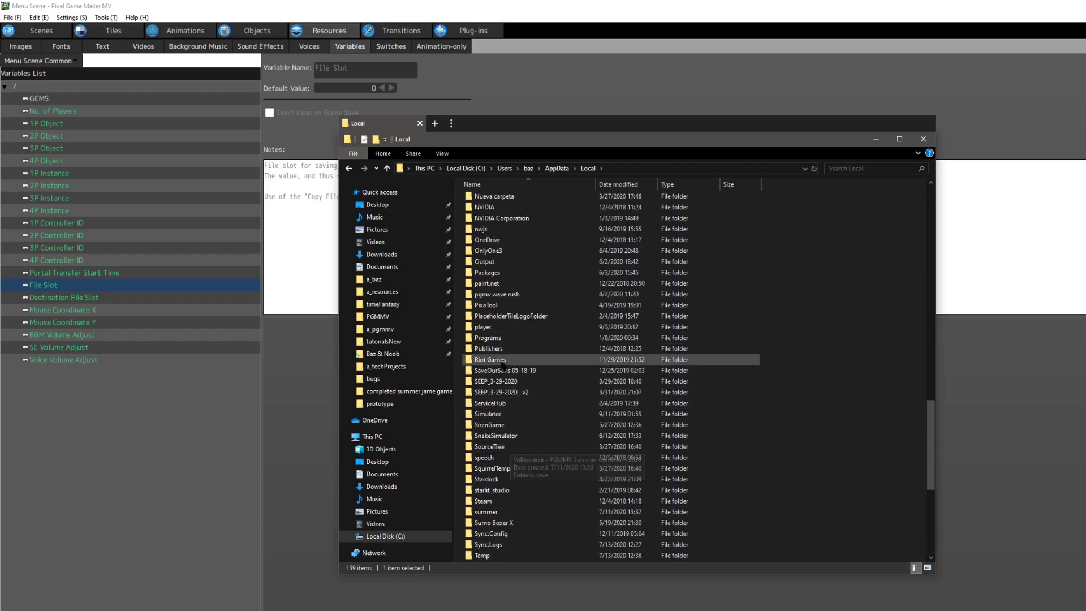
{"action": "scroll", "coordinate": [514, 301], "scroll_direction": "down", "scroll_amount": 7}
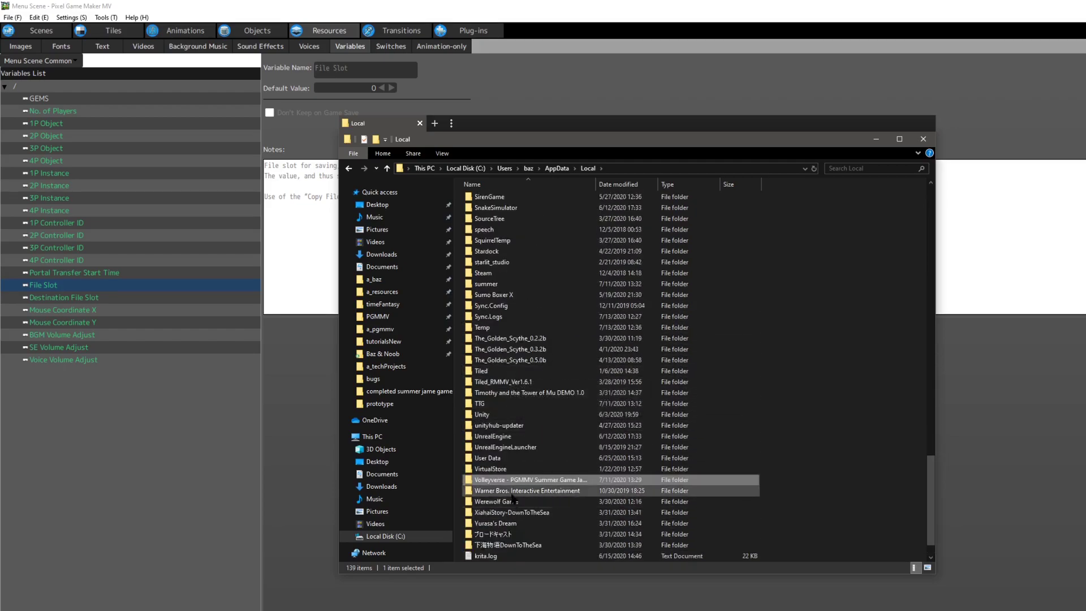
{"action": "double_click", "coordinate": [509, 398]}
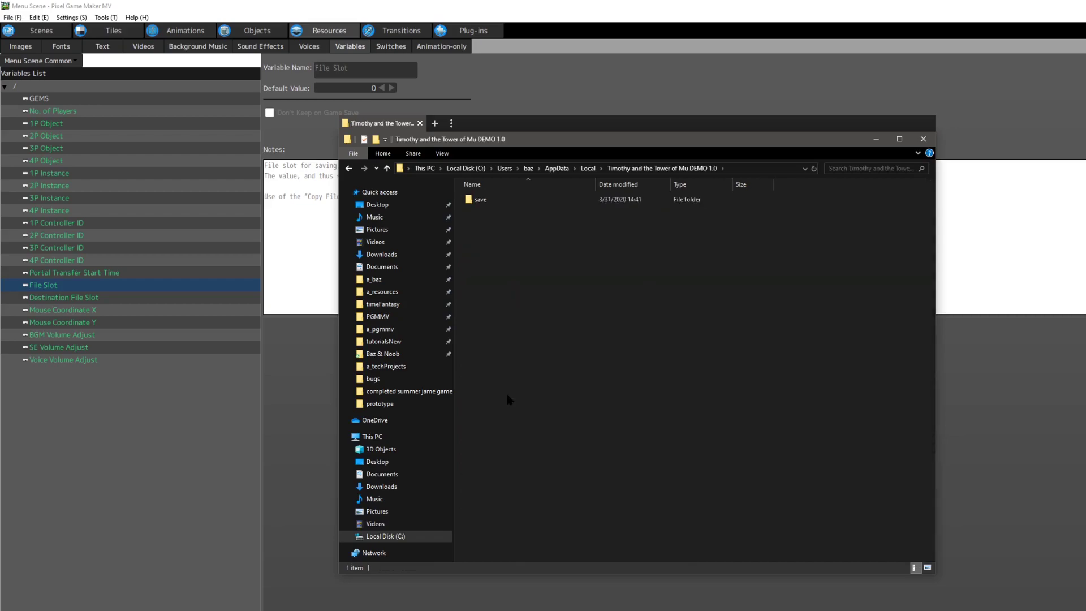
{"action": "double_click", "coordinate": [477, 203]}
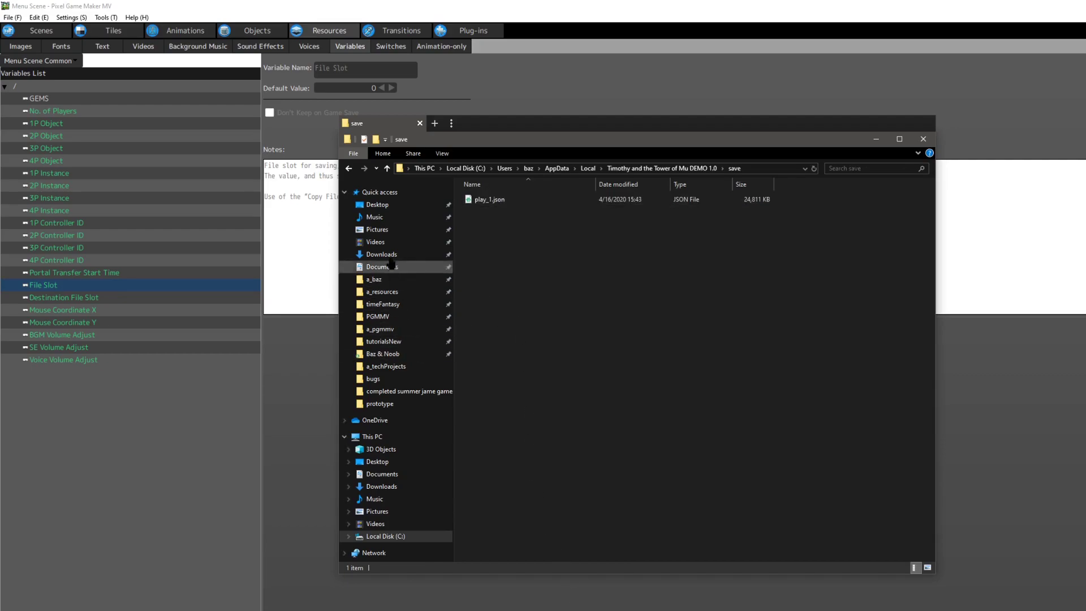
Step: Browse from This PC through Local Disk (C:) and Users to the personal user folder
{"action": "left_click", "coordinate": [373, 436]}
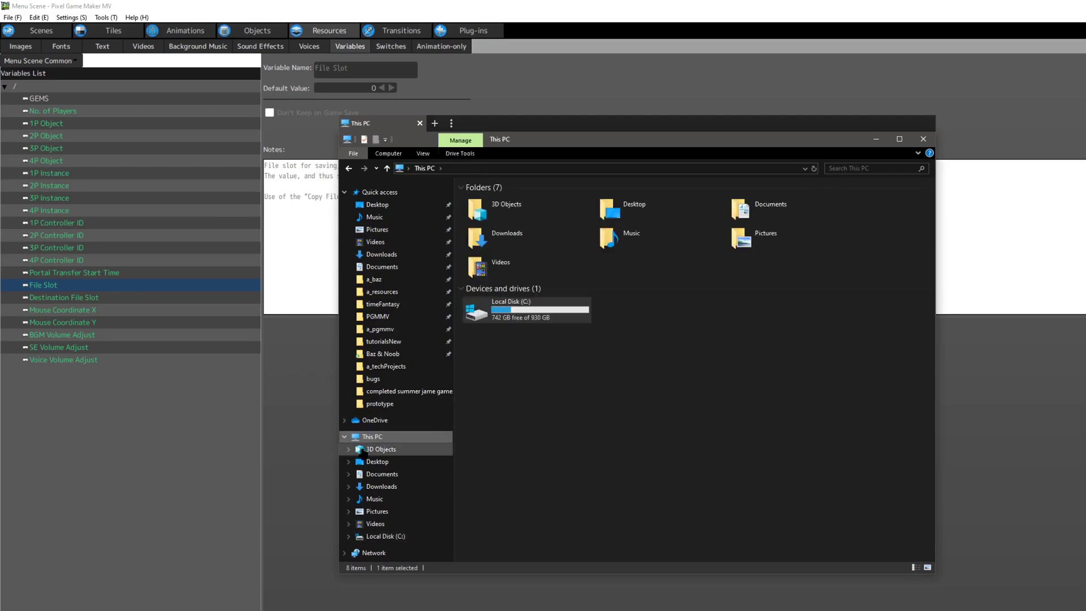
{"action": "double_click", "coordinate": [507, 312]}
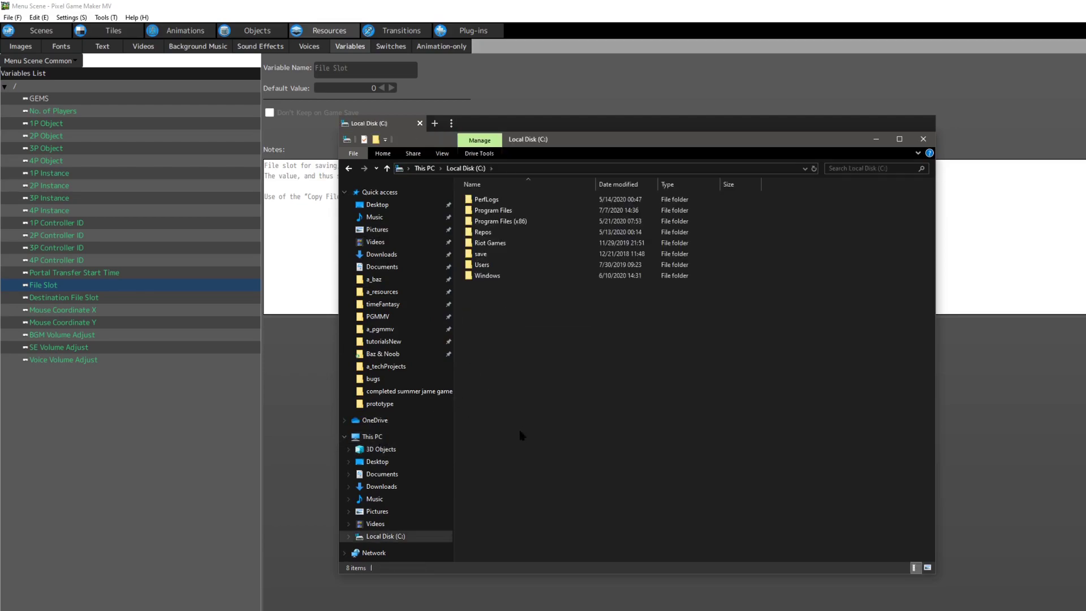
{"action": "double_click", "coordinate": [488, 266]}
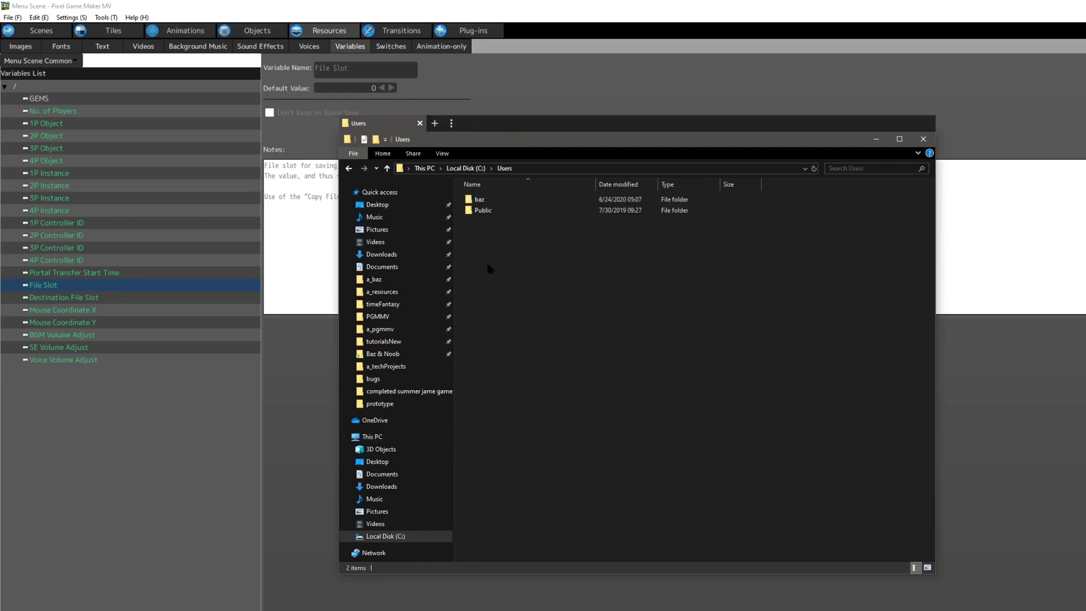
{"action": "left_click", "coordinate": [478, 201]}
{"action": "double_click", "coordinate": [478, 201]}
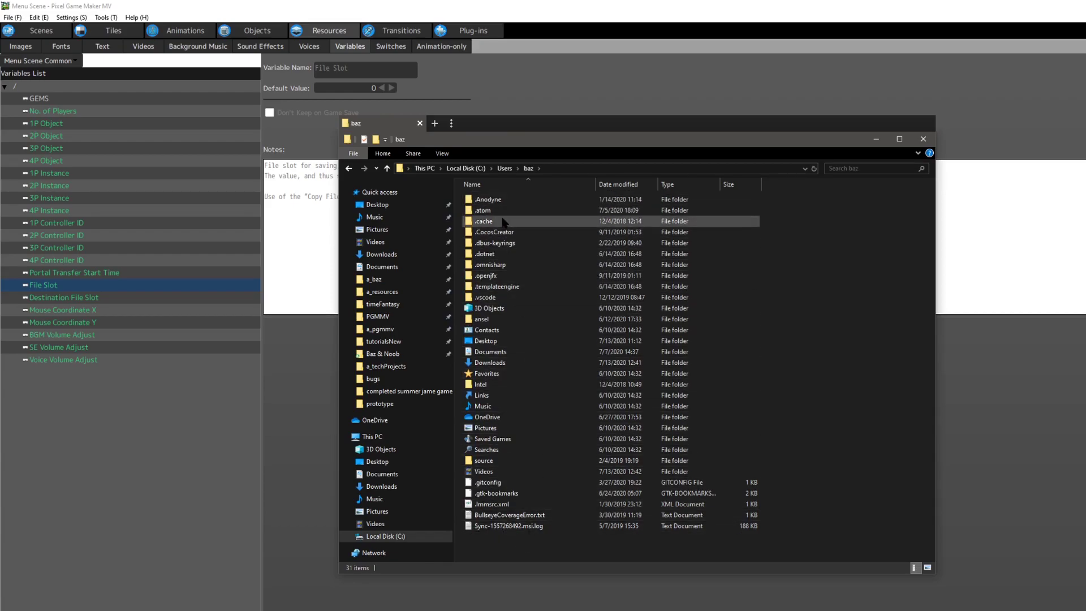
Step: Go to the user folder's AppData directory by entering its path, and open the Local folder
{"action": "left_click", "coordinate": [557, 170]}
{"action": "left_click", "coordinate": [481, 169]}
{"action": "type", "text": "\\Users\\baz\\"}
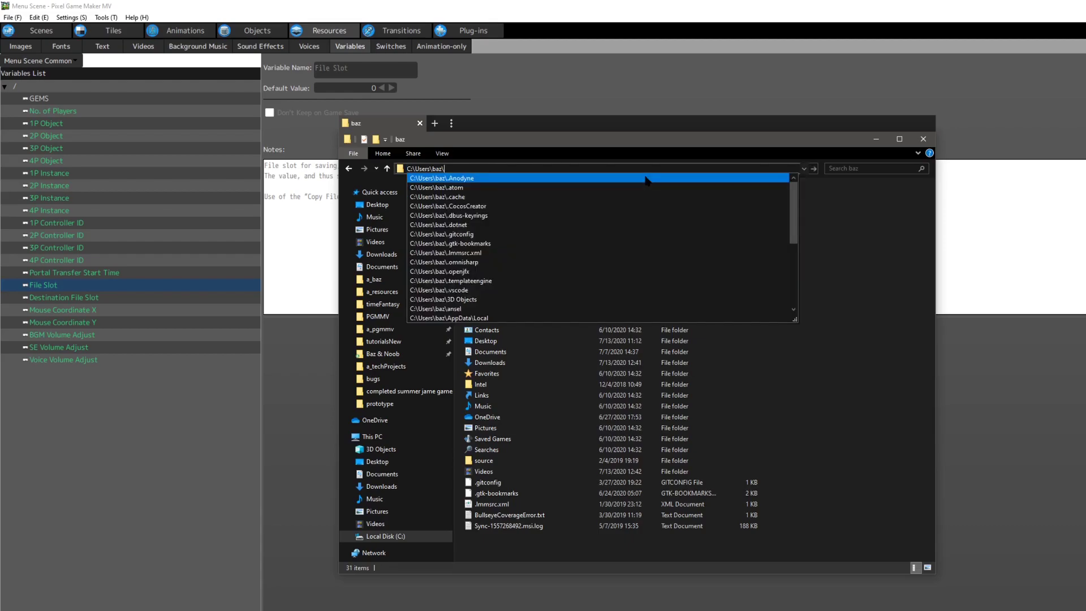
{"action": "type", "text": "AppD"}
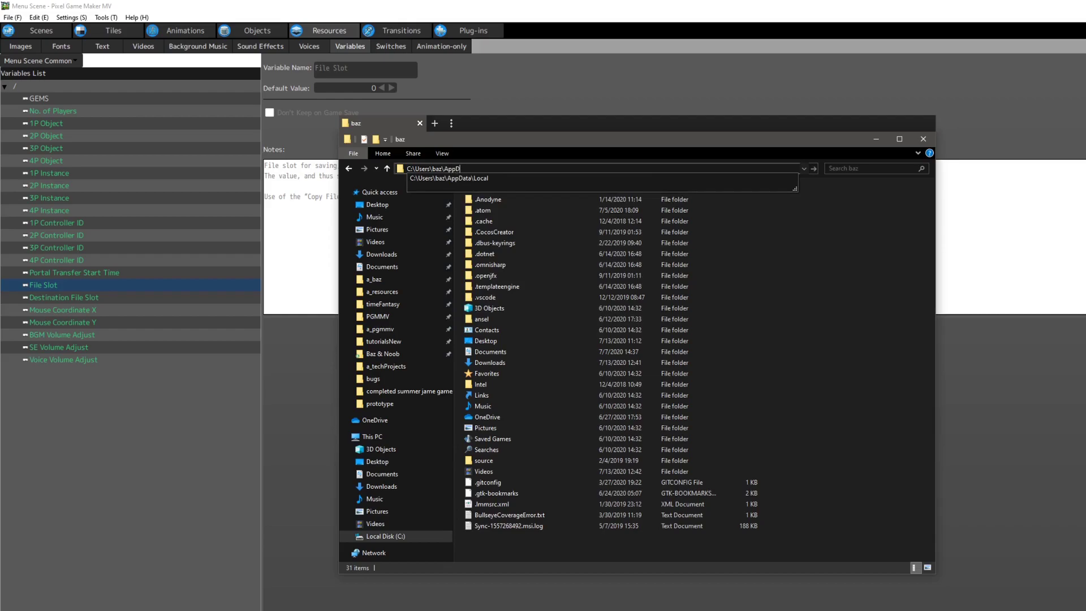
{"action": "type", "text": "ata"}
{"action": "key", "text": "Return"}
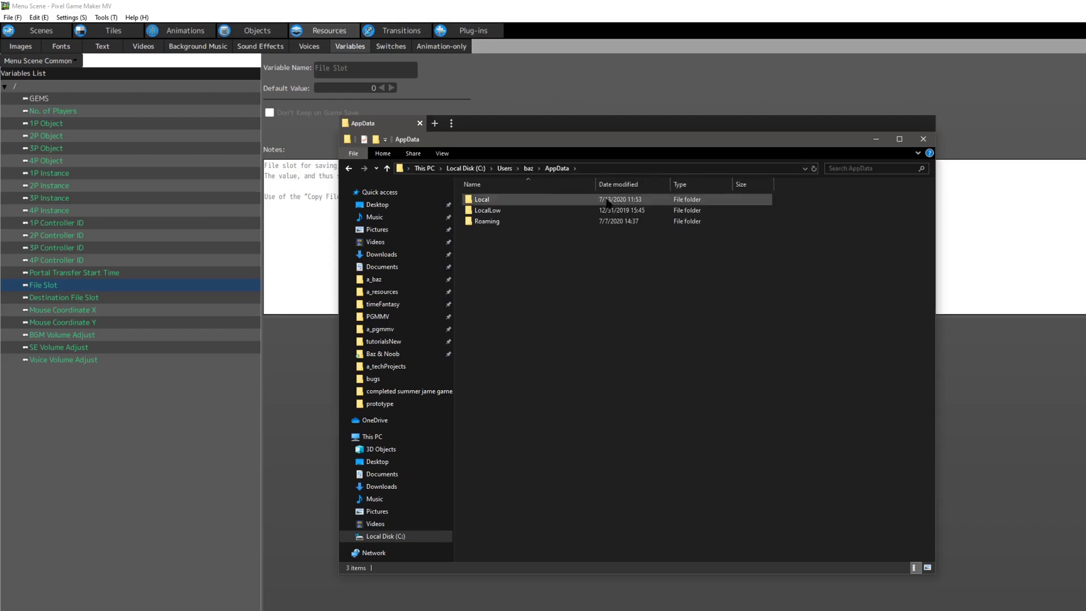
{"action": "double_click", "coordinate": [492, 199]}
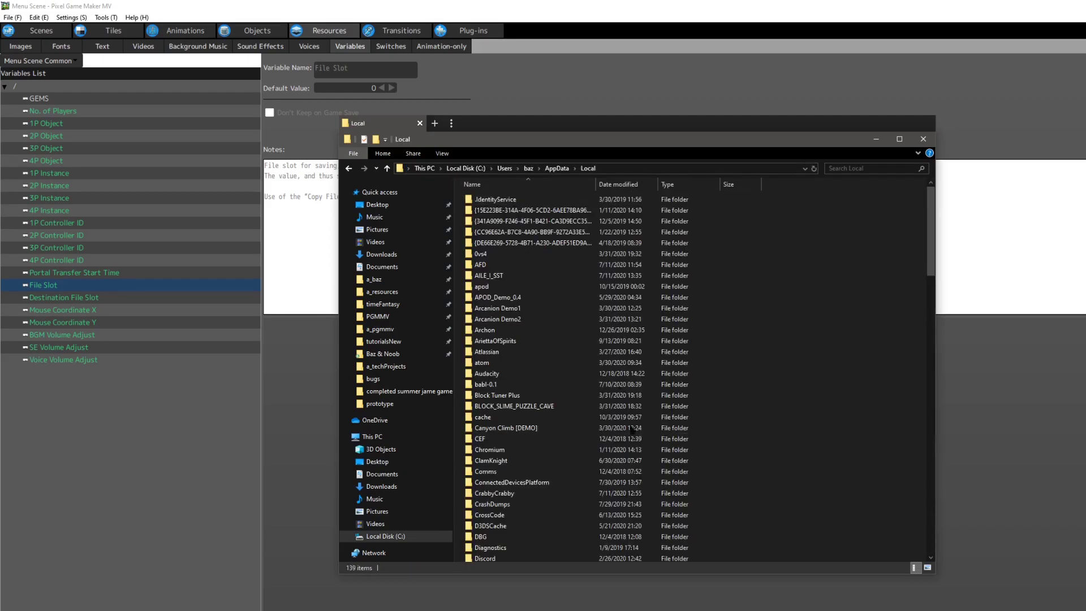
Step: Open the save folder of the Hellcat Liv game in AppData\Local
{"action": "scroll", "coordinate": [507, 277], "scroll_direction": "down", "scroll_amount": 8}
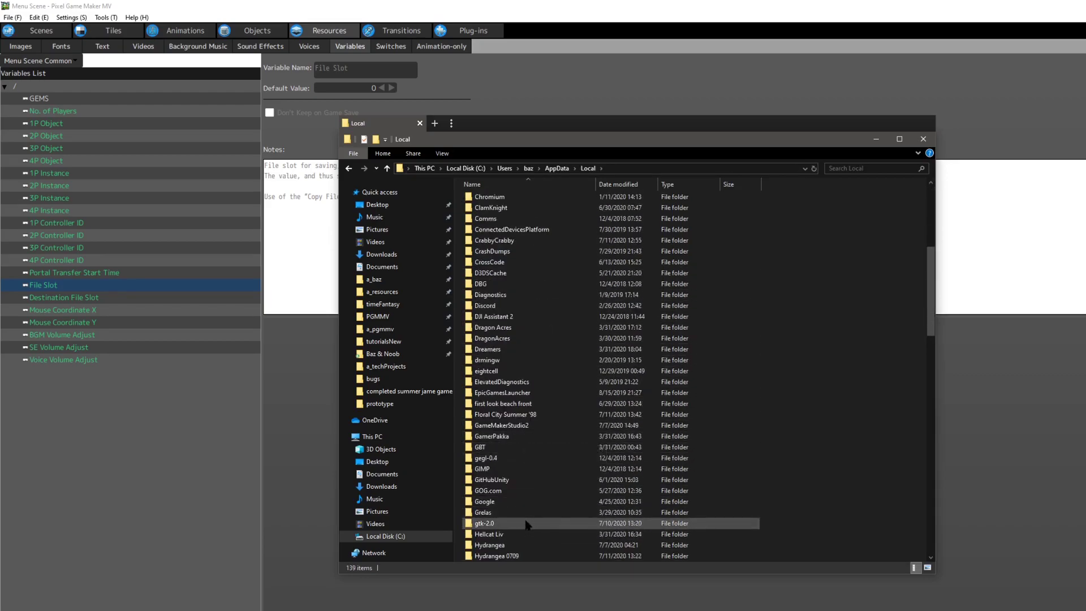
{"action": "scroll", "coordinate": [528, 523], "scroll_direction": "down", "scroll_amount": 4}
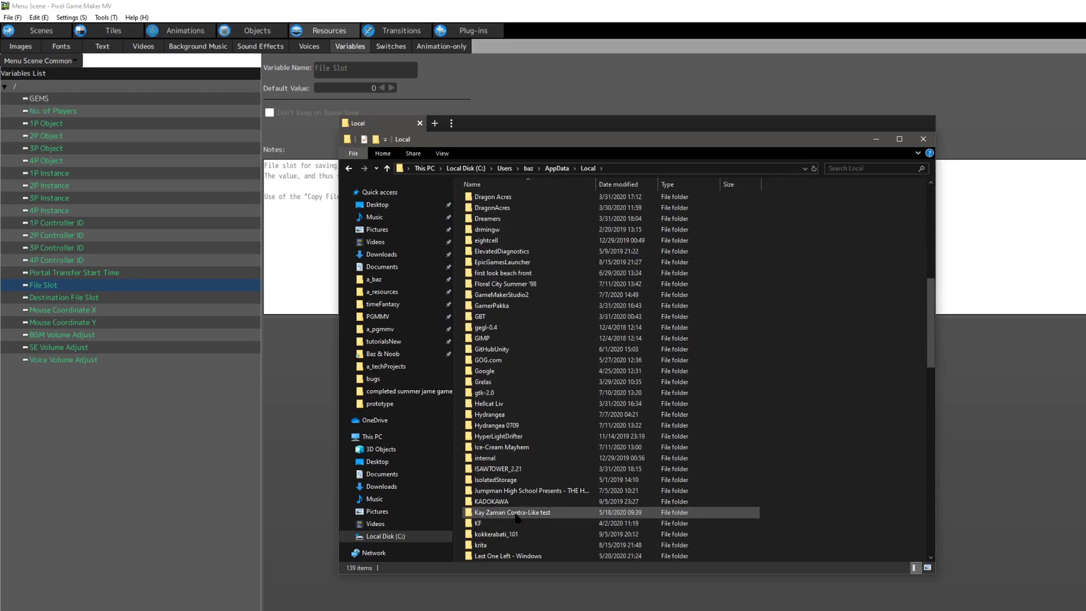
{"action": "double_click", "coordinate": [490, 403]}
{"action": "double_click", "coordinate": [498, 201]}
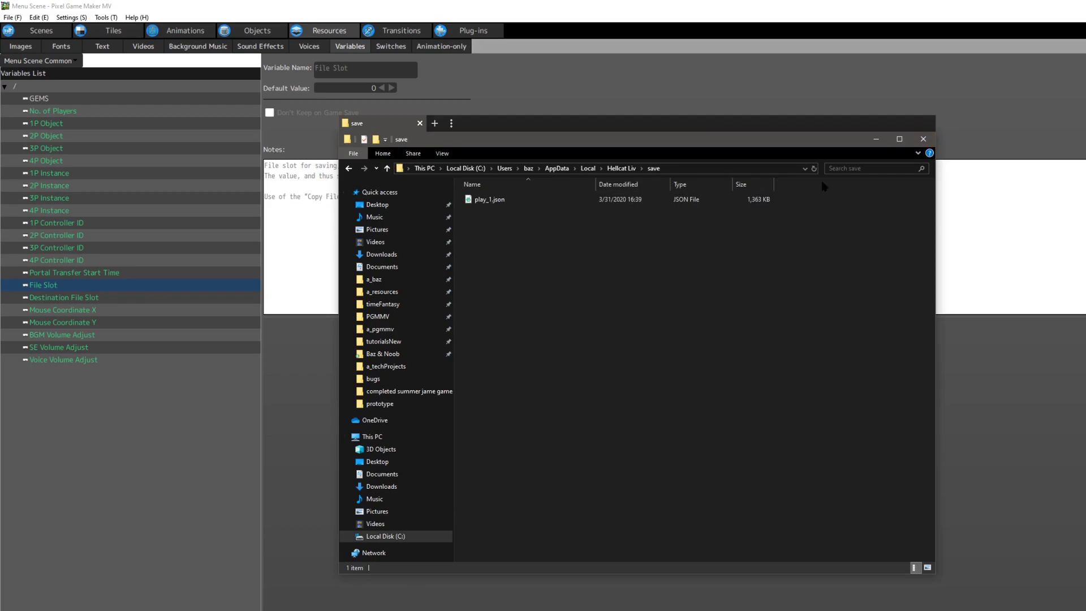
Step: Examine the Game Build option for creating save data in the same folder as the game data, and leave without building
{"action": "left_click", "coordinate": [876, 139]}
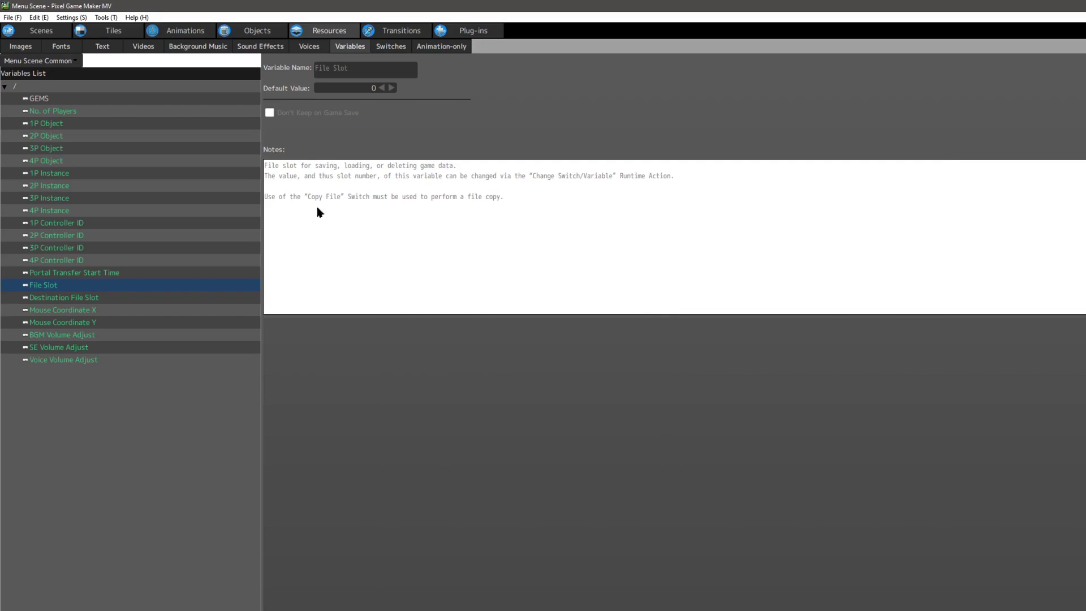
{"action": "left_click", "coordinate": [12, 18]}
{"action": "left_click", "coordinate": [35, 105]}
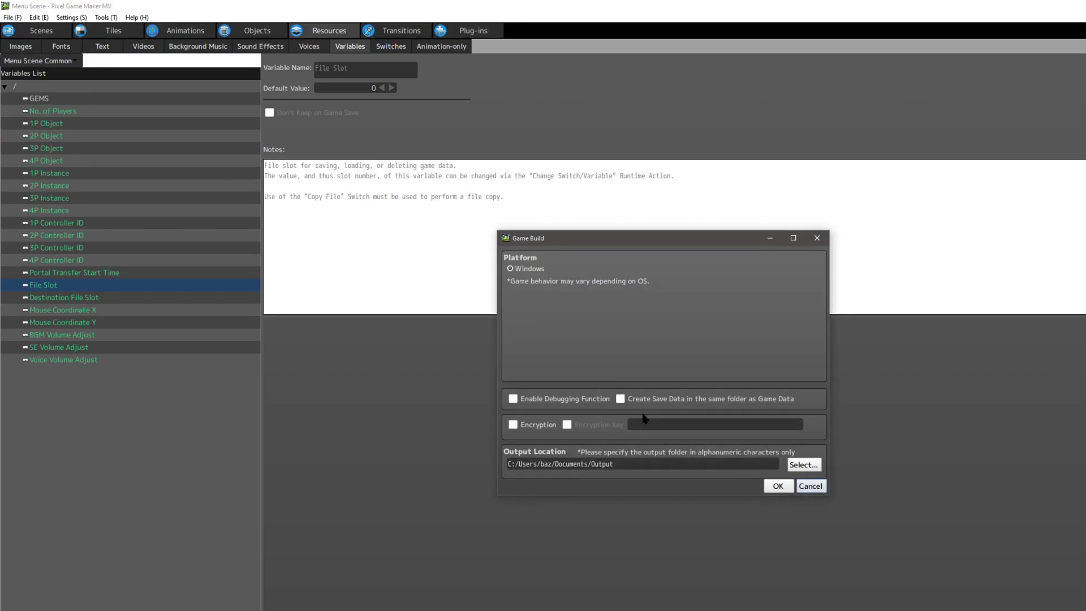
{"action": "left_click", "coordinate": [621, 398]}
{"action": "left_click", "coordinate": [621, 399]}
{"action": "left_click", "coordinate": [817, 238]}
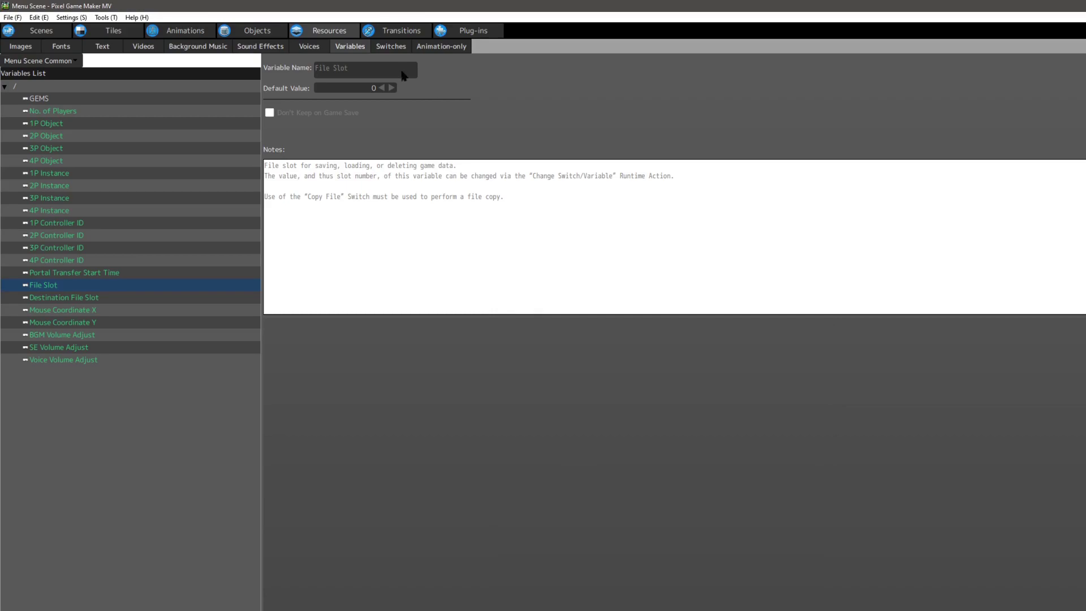
Step: Read the notes of the Save File, Load File and Delete File switches in Menu Scene Common
{"action": "left_click", "coordinate": [397, 50]}
{"action": "left_click", "coordinate": [59, 111]}
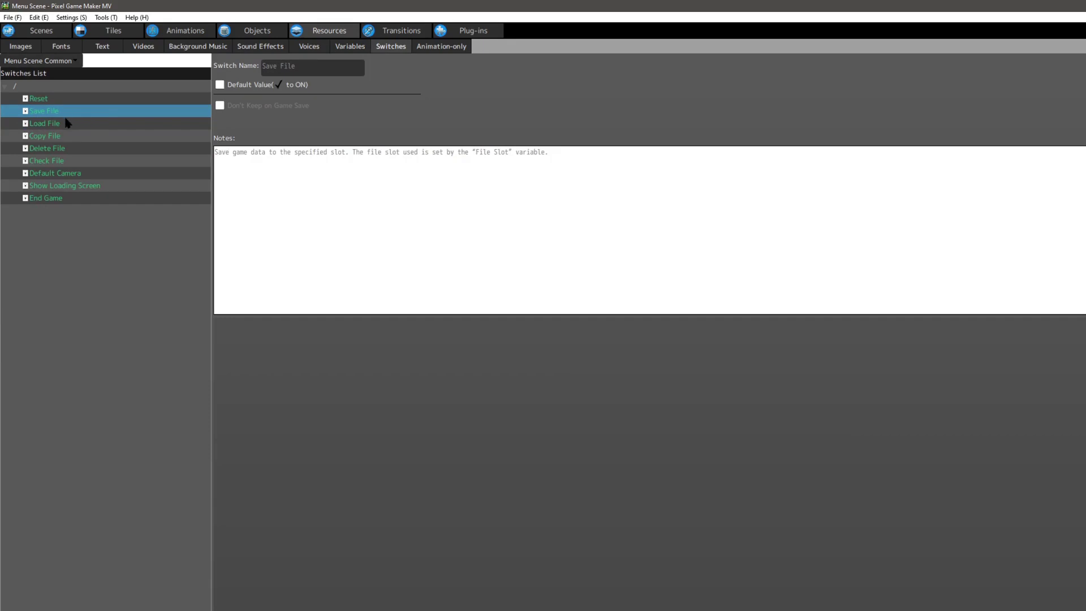
{"action": "left_click", "coordinate": [67, 122]}
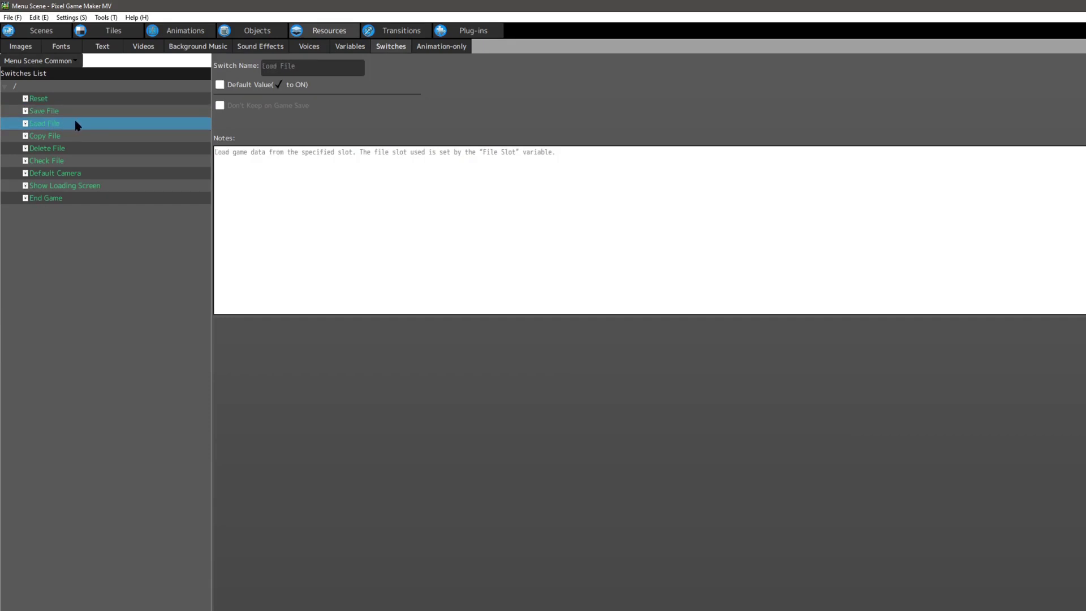
{"action": "left_click", "coordinate": [61, 150]}
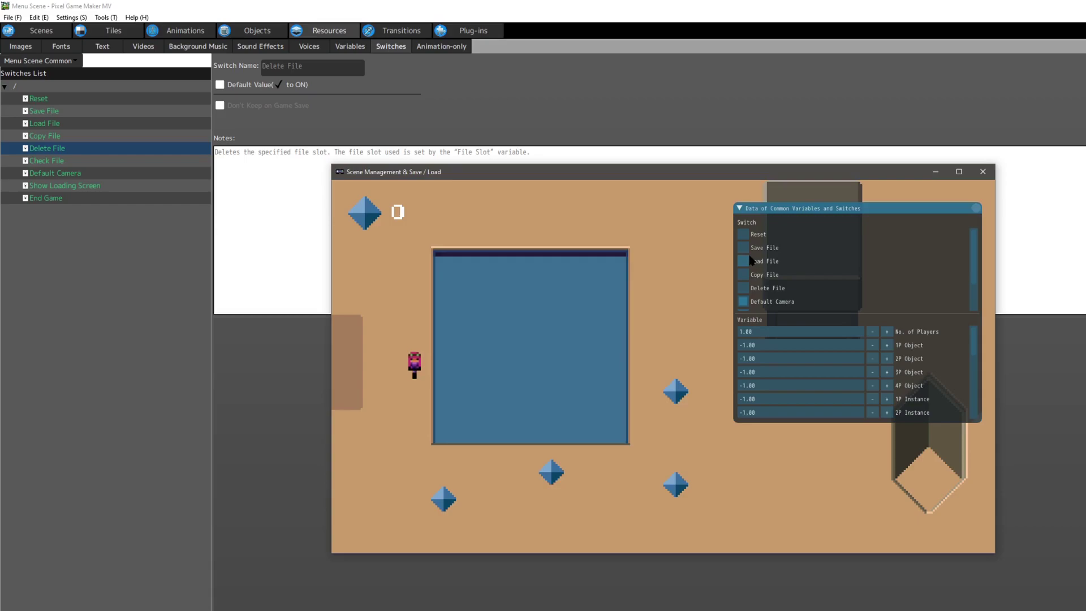
Step: Check the Menu Scene project's save folder for play_0.json, and load file slot 0 in the test game
{"action": "scroll", "coordinate": [900, 380], "scroll_direction": "down", "scroll_amount": 3}
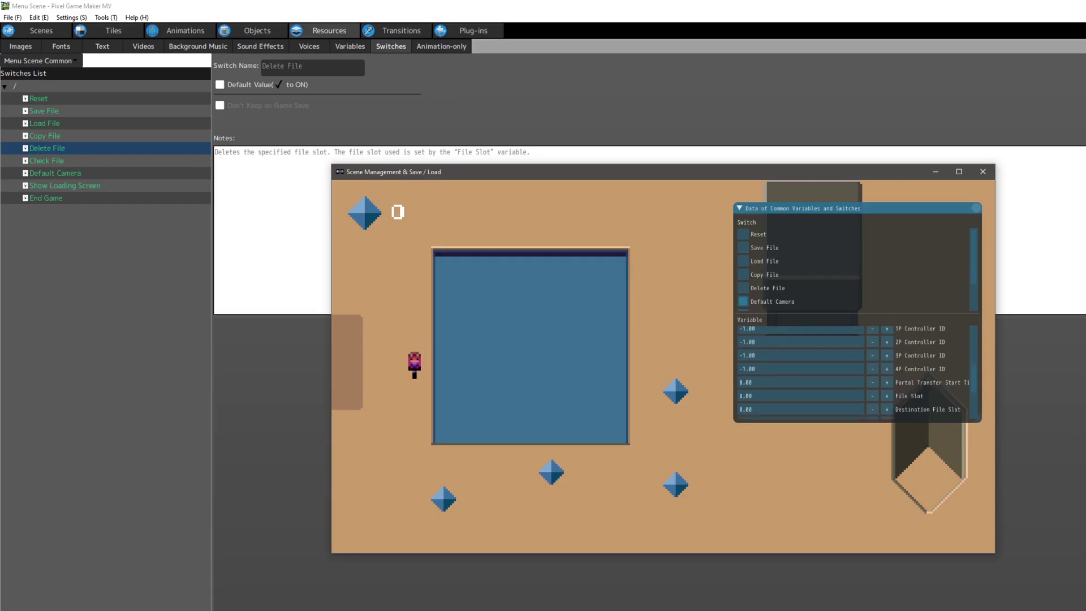
{"action": "left_click", "coordinate": [481, 609]}
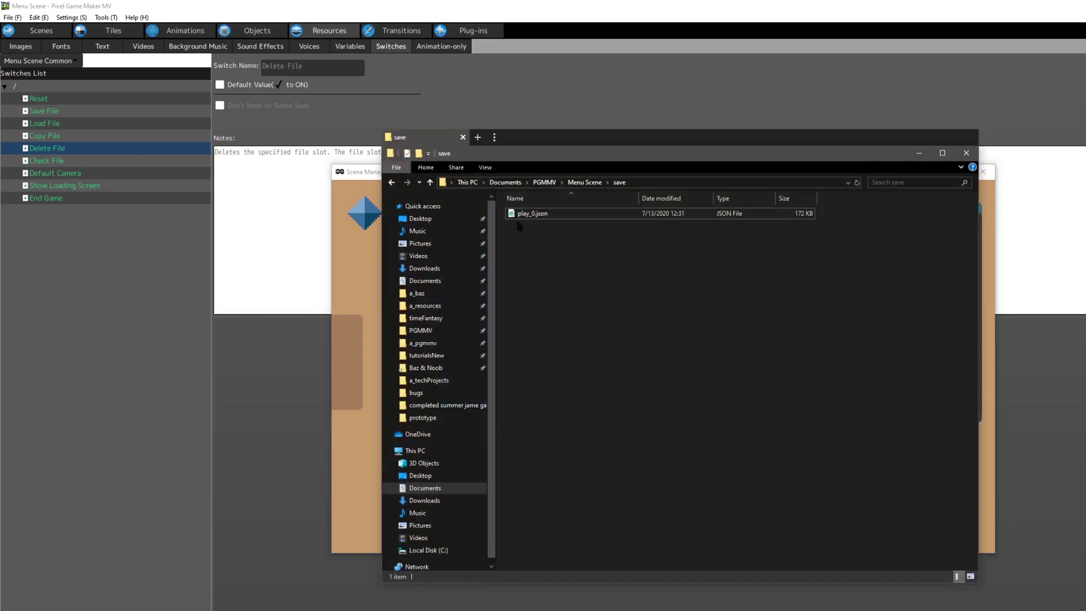
{"action": "left_click", "coordinate": [361, 175]}
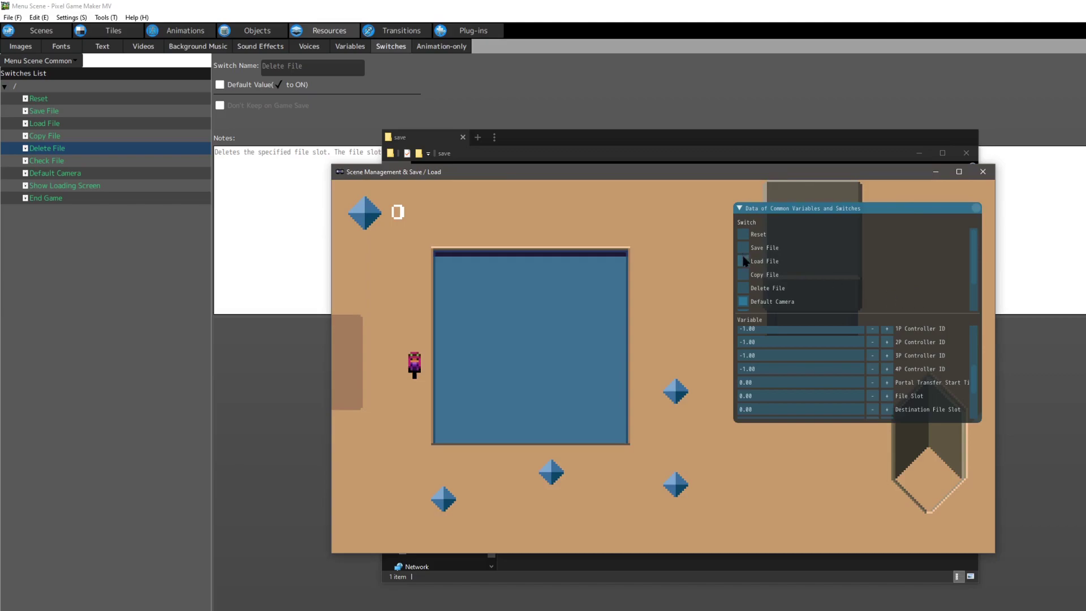
{"action": "scroll", "coordinate": [876, 356], "scroll_direction": "down", "scroll_amount": 3}
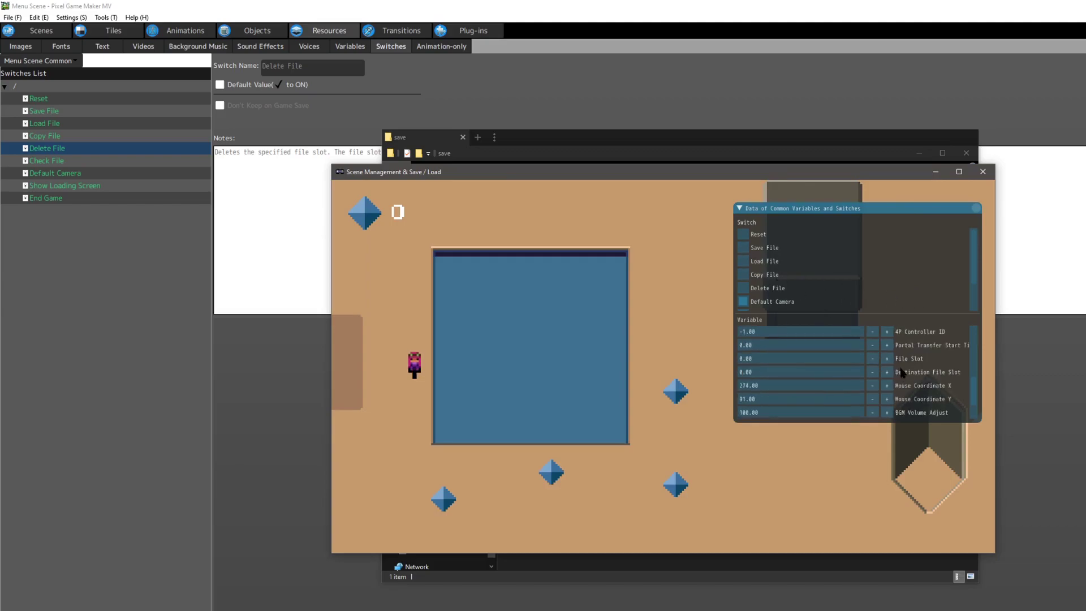
{"action": "left_click", "coordinate": [743, 261]}
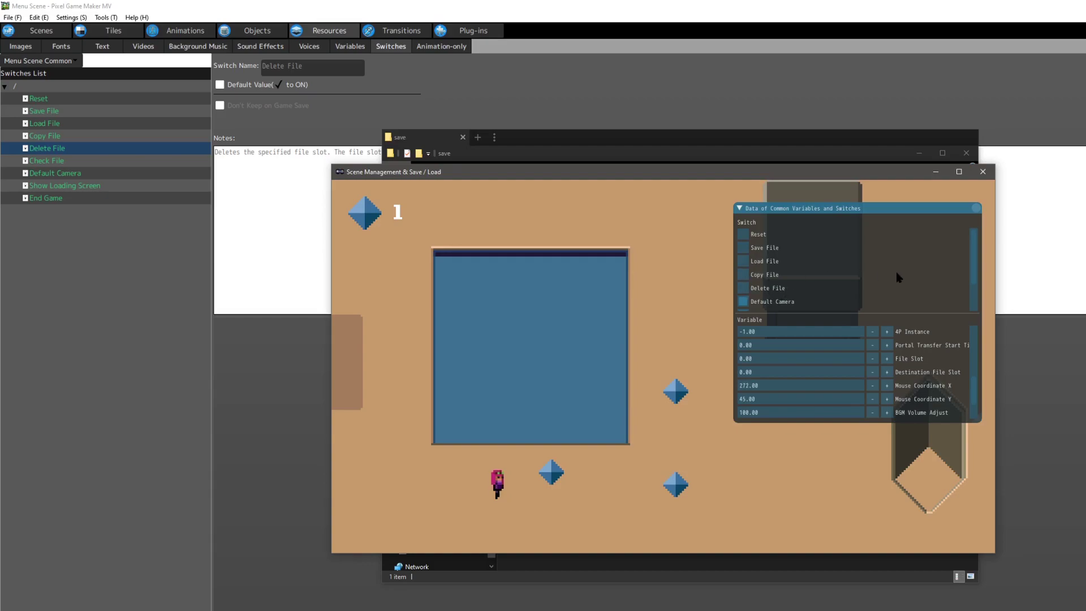
Step: Delete the slot 0 save data from the test game and restart the game
{"action": "left_click", "coordinate": [444, 295]}
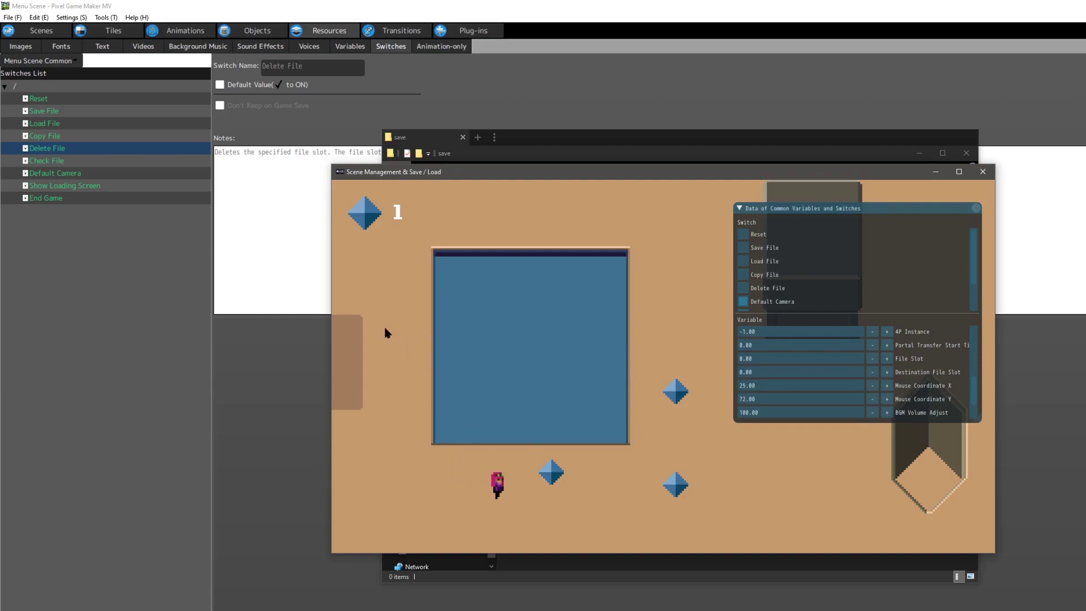
{"action": "left_click", "coordinate": [413, 362]}
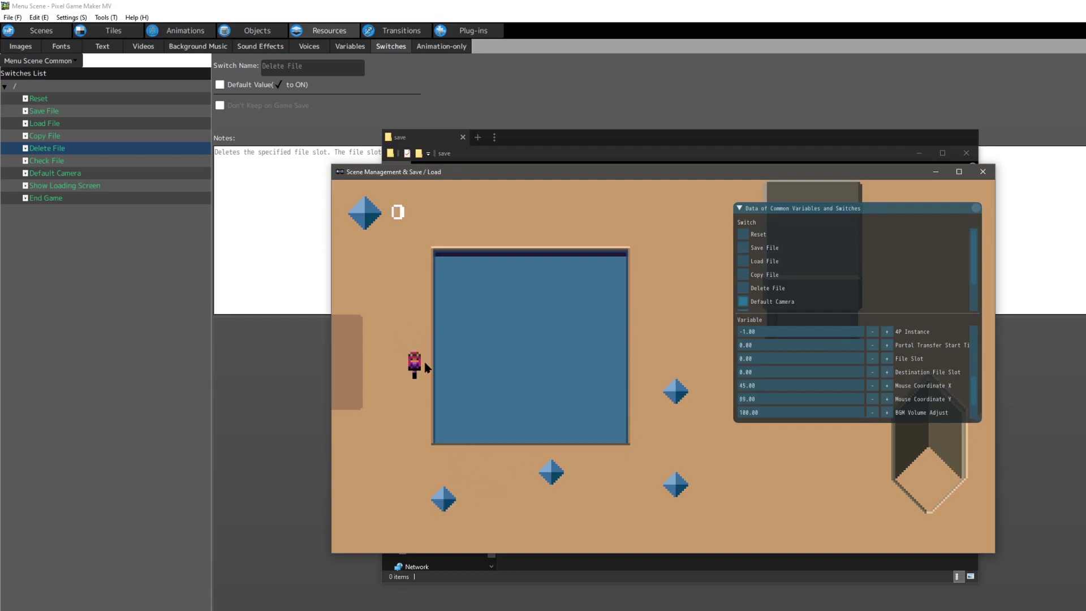
Step: Try to load the deleted slot 0 save, and check the Menu Scene project's save folder
{"action": "left_click", "coordinate": [743, 260]}
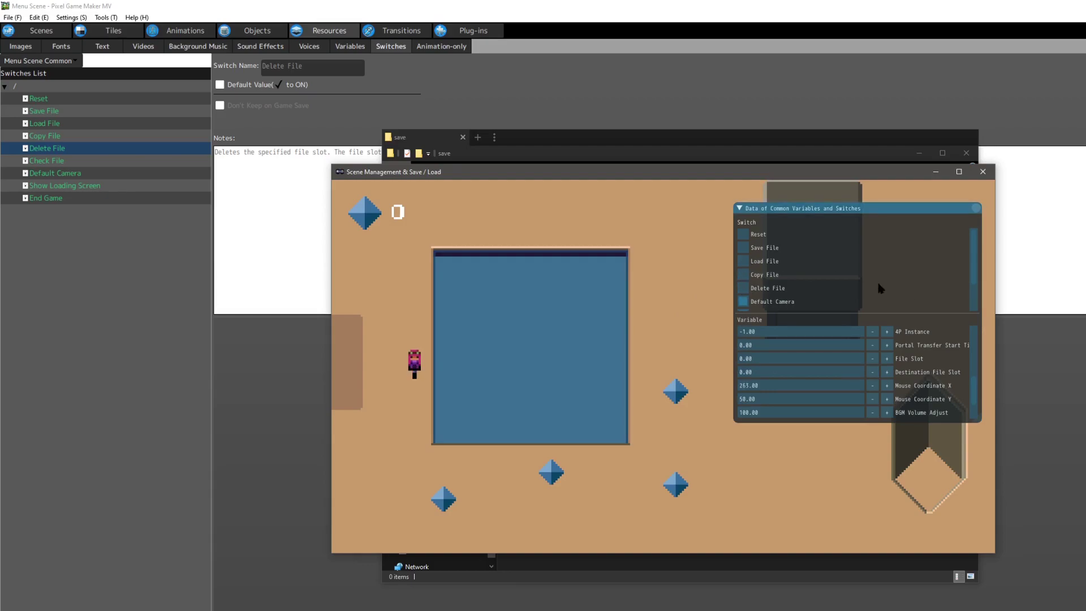
{"action": "left_click", "coordinate": [590, 144]}
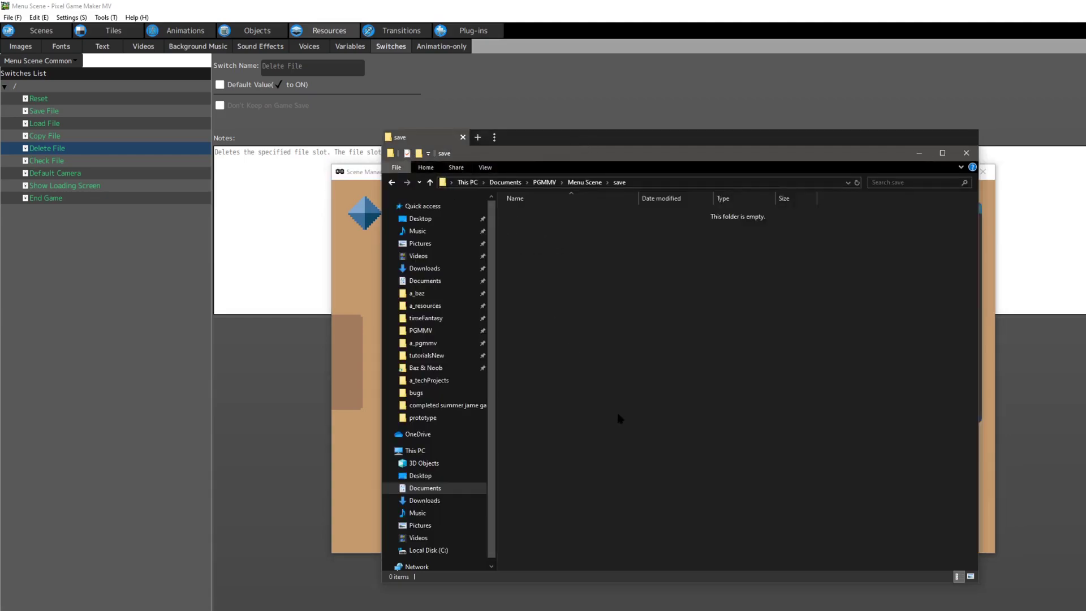
{"action": "left_click", "coordinate": [918, 153]}
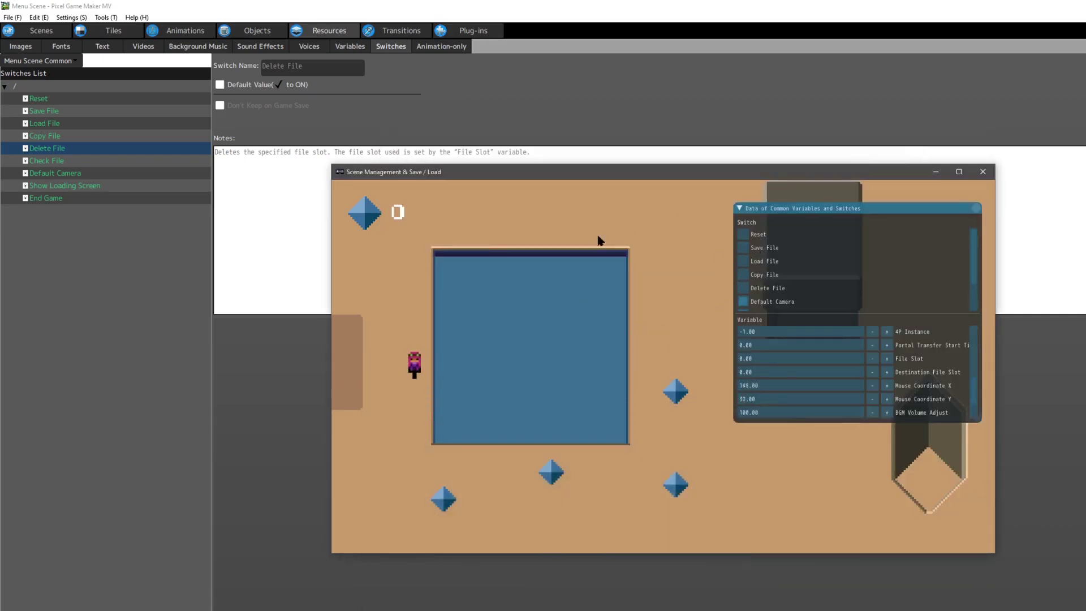
Step: Start a Change Switch/Variable runtime action on the gems object's destroy action, setting Menu Scene Common's Delete File to ON
{"action": "left_click", "coordinate": [247, 33]}
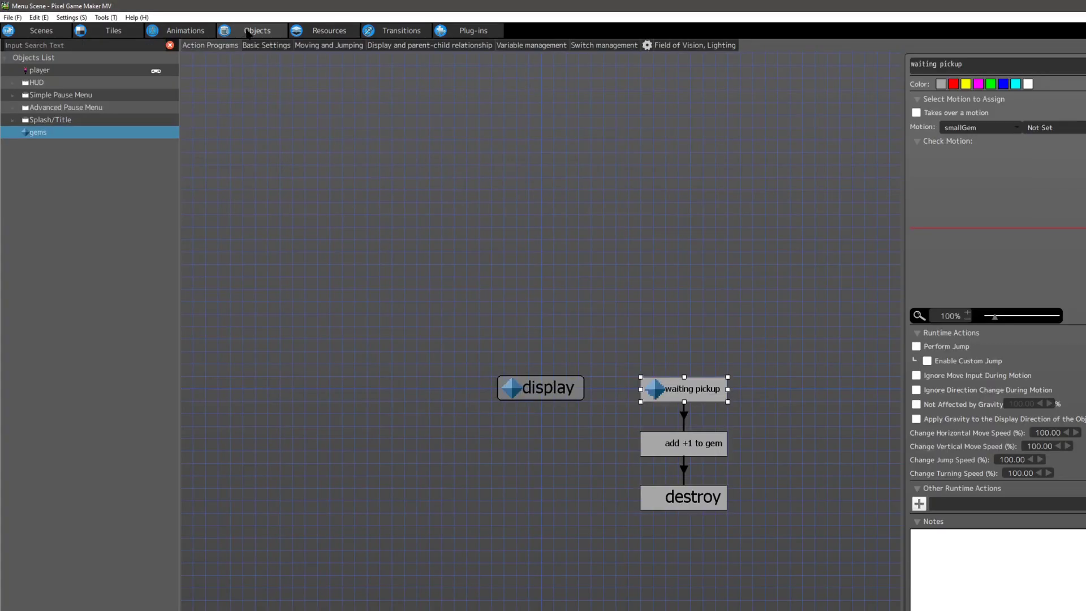
{"action": "left_click", "coordinate": [552, 392]}
{"action": "left_click", "coordinate": [687, 498]}
{"action": "left_click", "coordinate": [918, 520]}
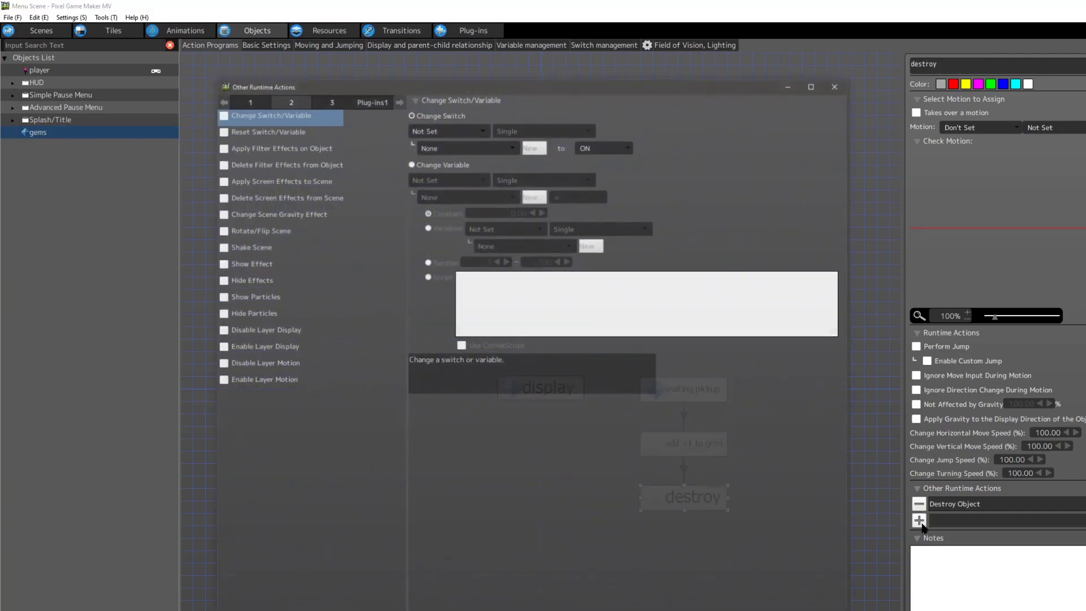
{"action": "left_click", "coordinate": [222, 115]}
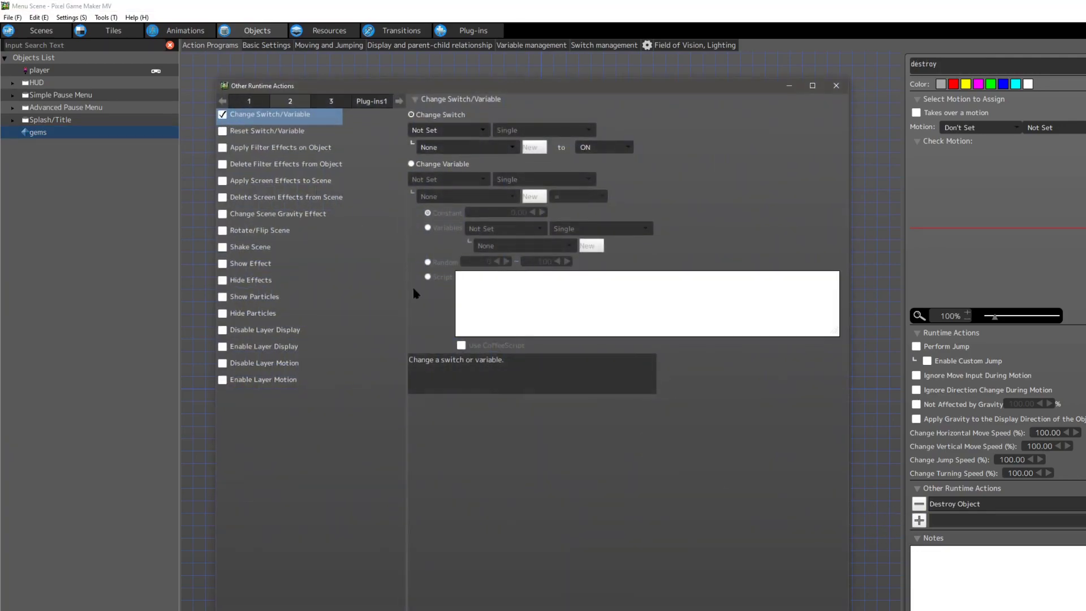
{"action": "left_click", "coordinate": [445, 131]}
{"action": "left_click", "coordinate": [462, 169]}
{"action": "left_click", "coordinate": [452, 148]}
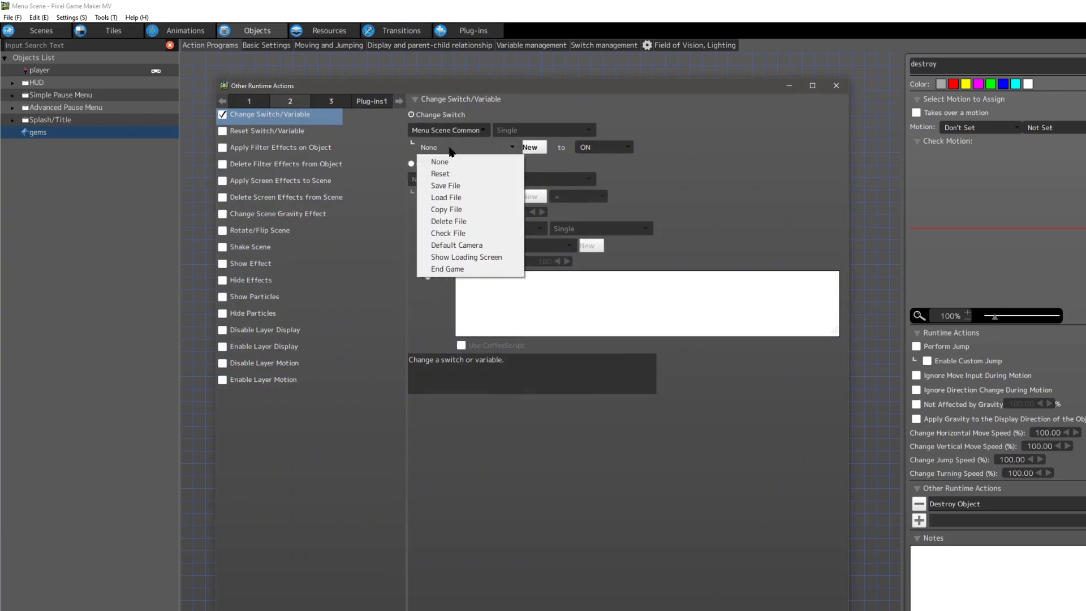
{"action": "left_click", "coordinate": [451, 221]}
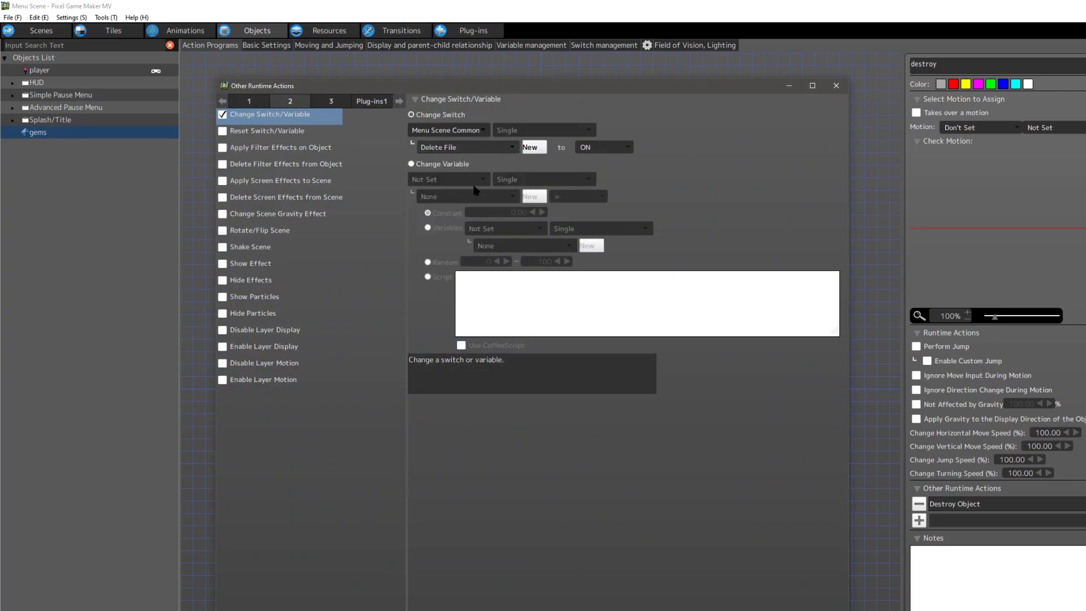
Step: Review the available switch sources and Menu Scene Common switches, and discard the new runtime action
{"action": "left_click", "coordinate": [450, 132]}
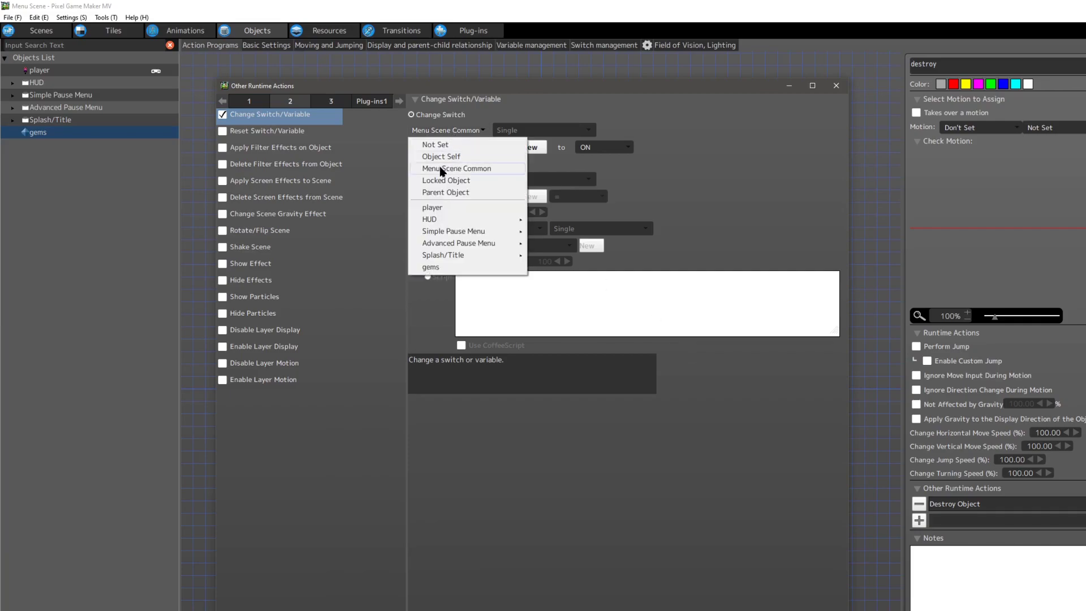
{"action": "left_click", "coordinate": [450, 116]}
{"action": "left_click", "coordinate": [453, 147]}
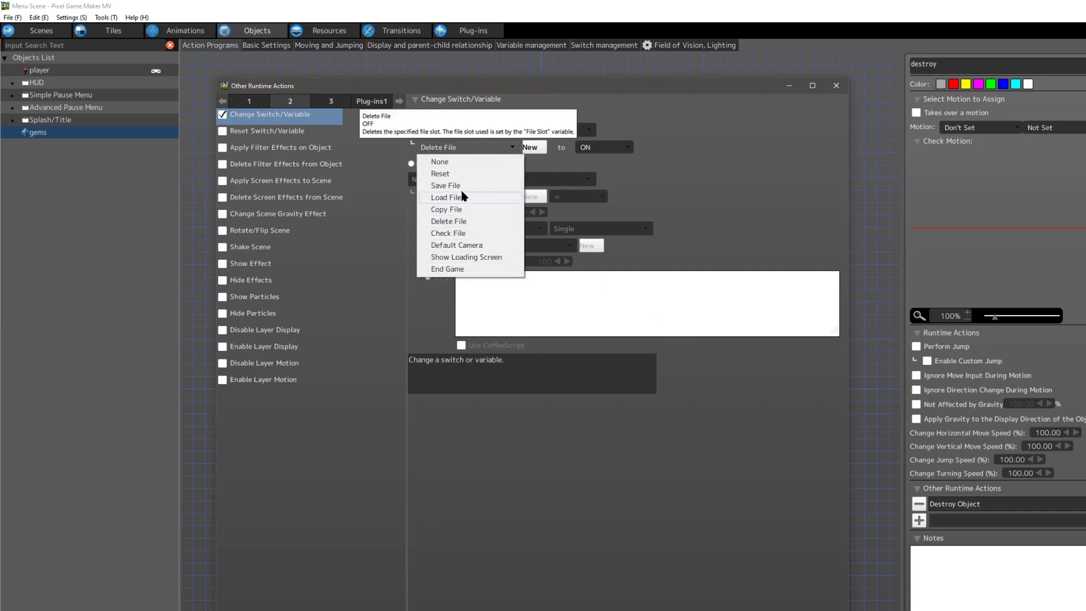
{"action": "left_click", "coordinate": [683, 159]}
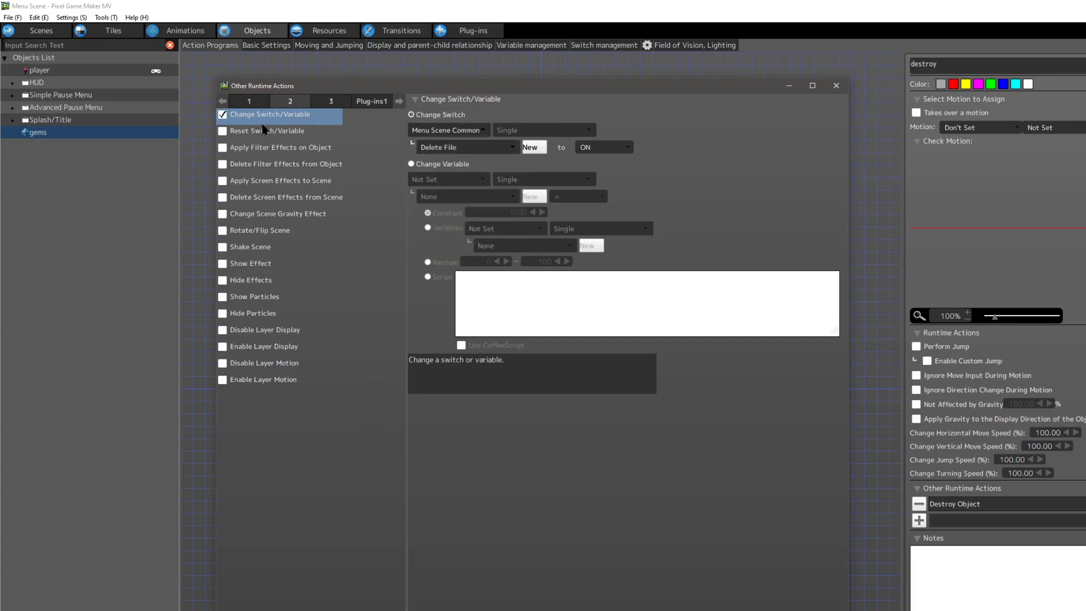
{"action": "left_click", "coordinate": [836, 85]}
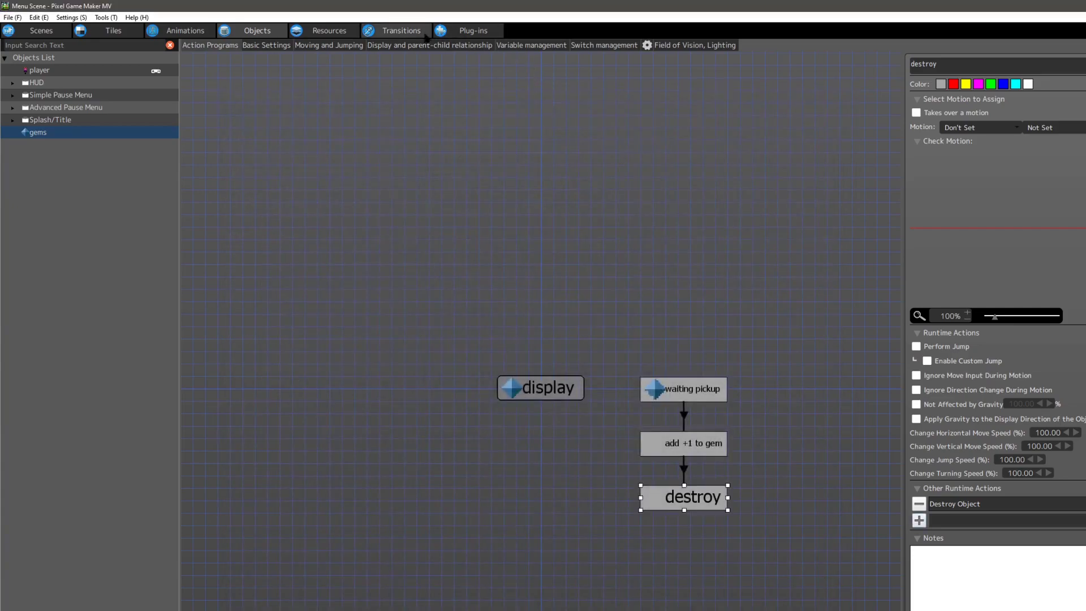
Step: Read the notes of the Check File and Delete File switches in the project's resources
{"action": "left_click", "coordinate": [332, 33]}
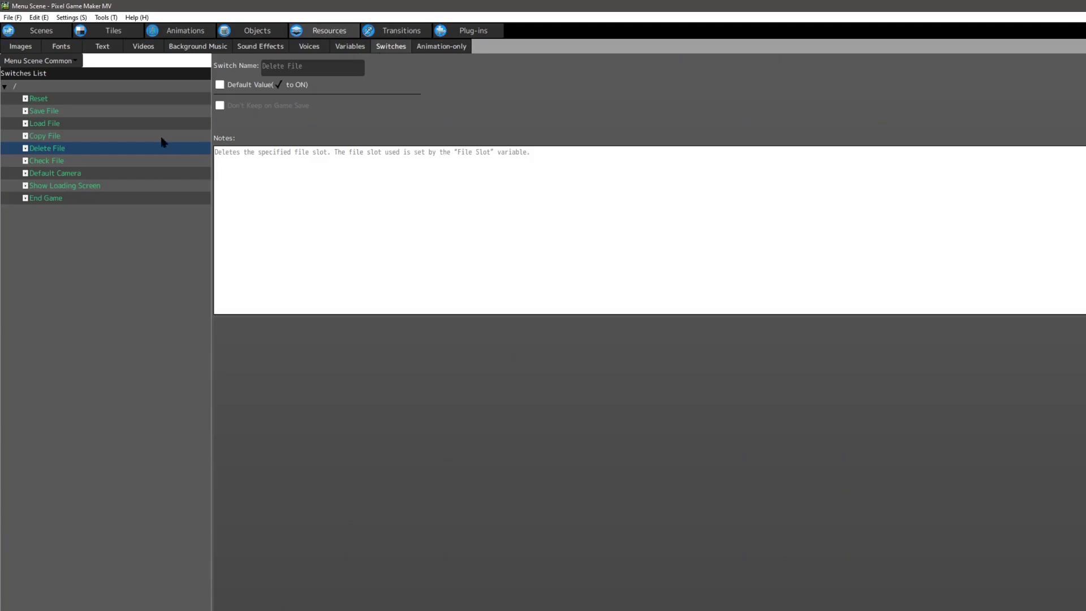
{"action": "left_click", "coordinate": [48, 163]}
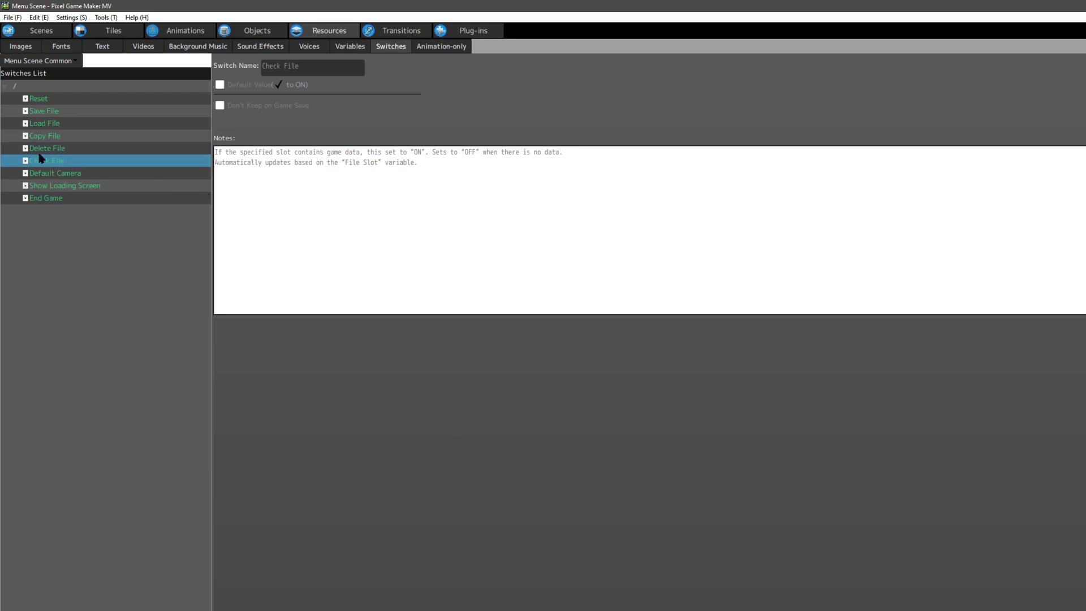
{"action": "left_click", "coordinate": [51, 149]}
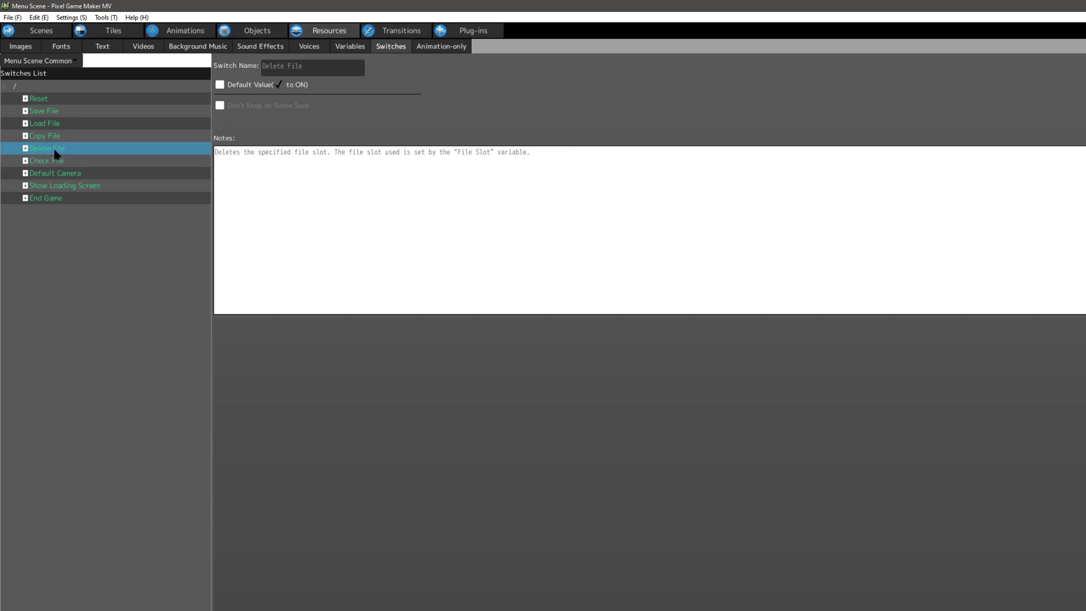
{"action": "left_click", "coordinate": [54, 161]}
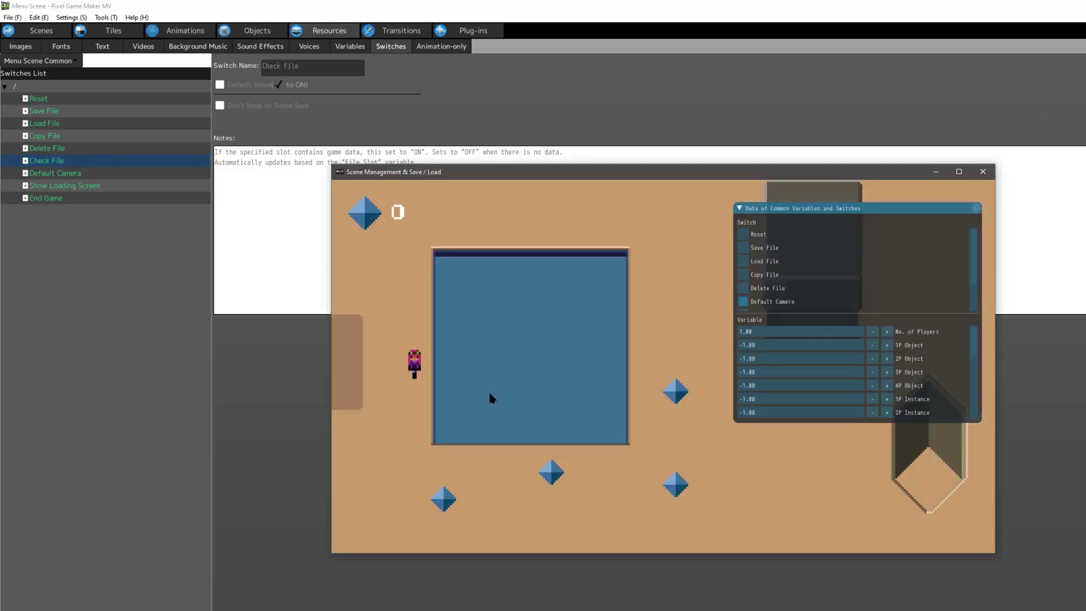
Step: Check the Menu Scene save folder and the state of the Check File switch in the test game
{"action": "key", "text": "alt+Tab"}
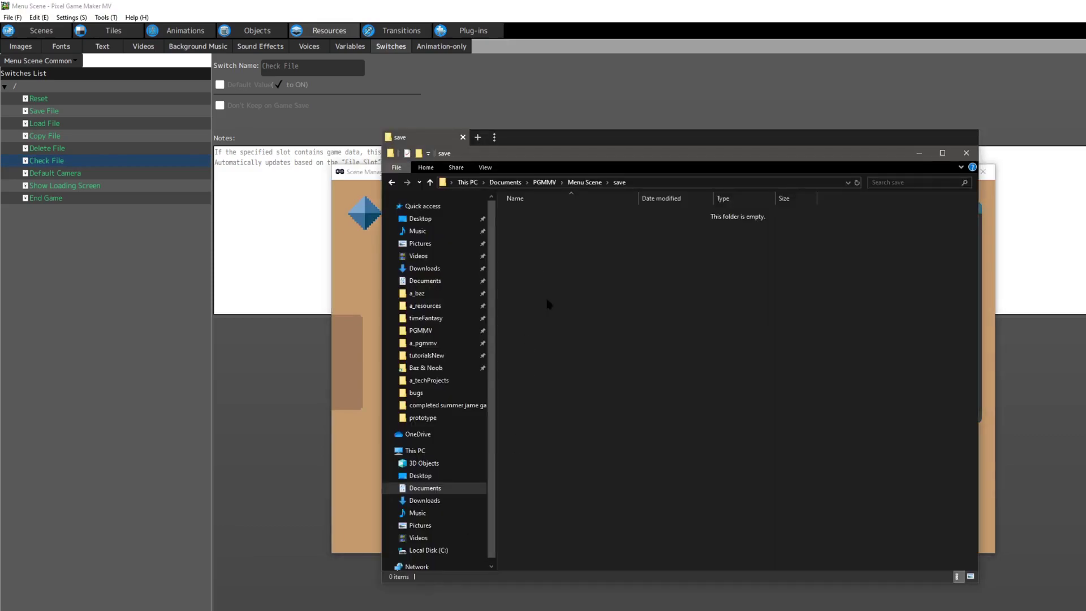
{"action": "left_click", "coordinate": [917, 155]}
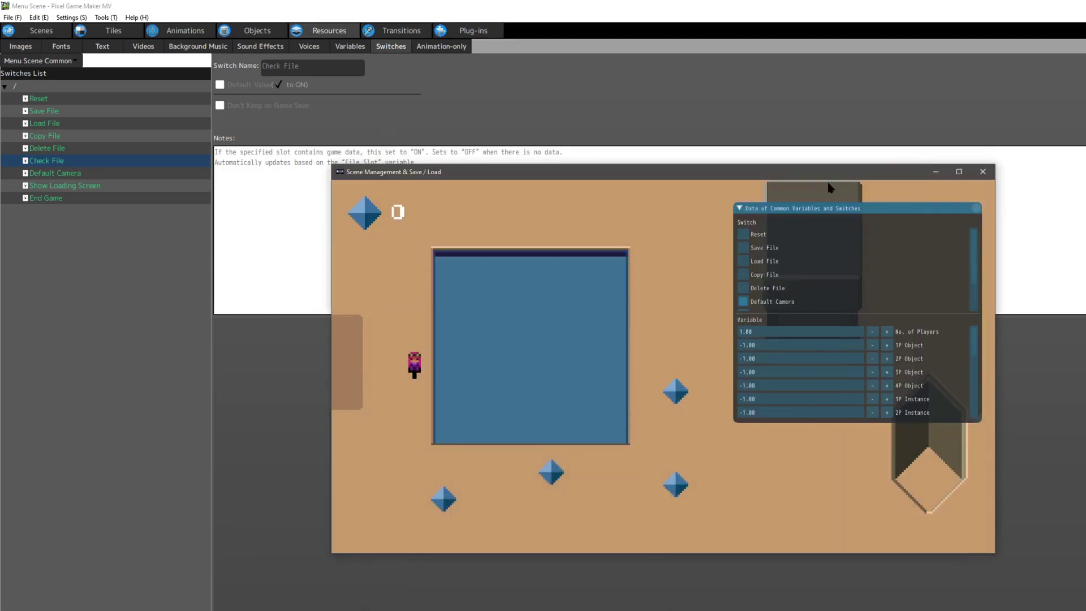
{"action": "scroll", "coordinate": [811, 240], "scroll_direction": "down", "scroll_amount": 2}
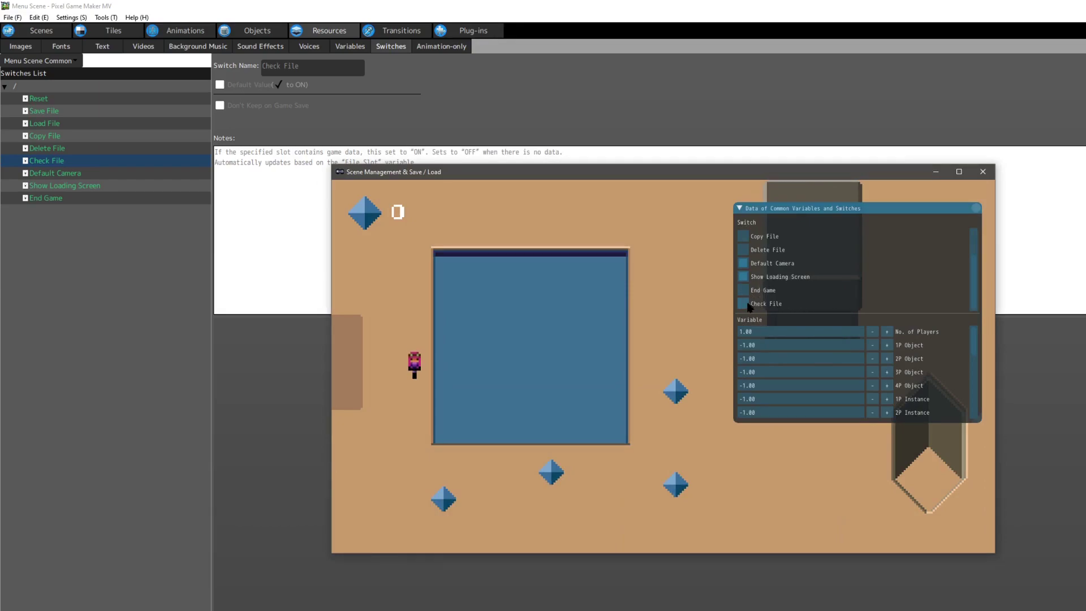
Step: Set the File Slot variable to 1 in the test game, and walk the player to collect the gem below it
{"action": "scroll", "coordinate": [921, 380], "scroll_direction": "down", "scroll_amount": 5}
{"action": "left_click", "coordinate": [886, 355]}
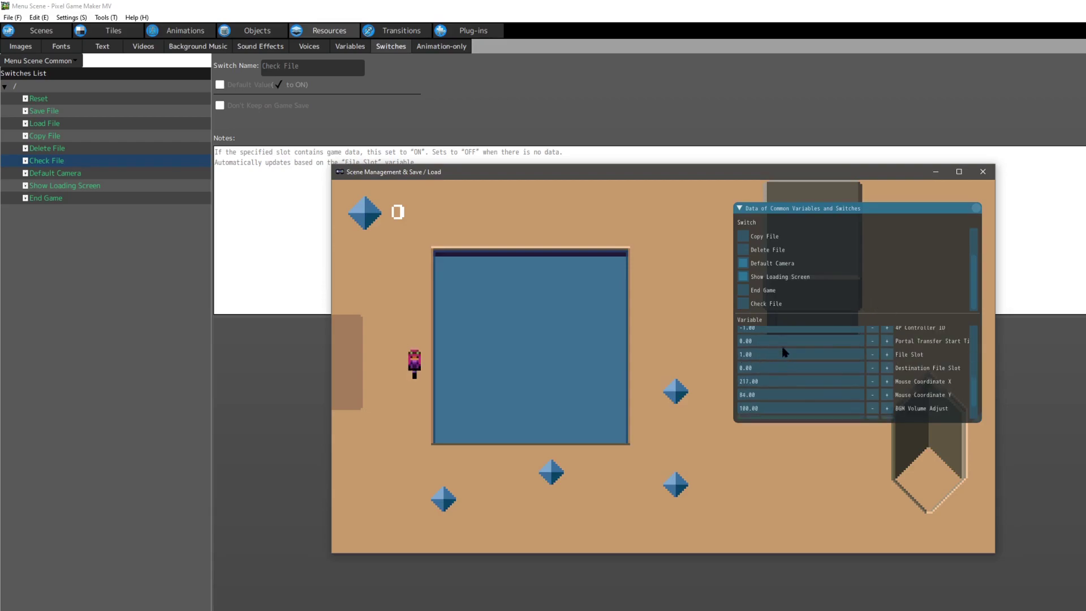
{"action": "key", "text": "Down"}
{"action": "key", "text": "Down"}
{"action": "key", "text": "Right"}
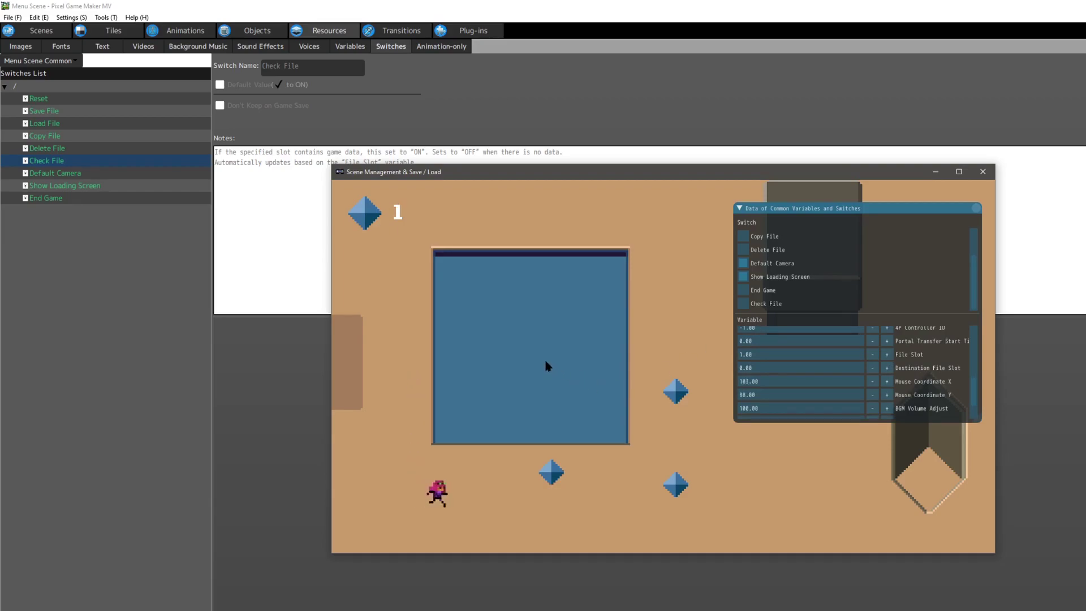
{"action": "scroll", "coordinate": [799, 285], "scroll_direction": "up", "scroll_amount": 2}
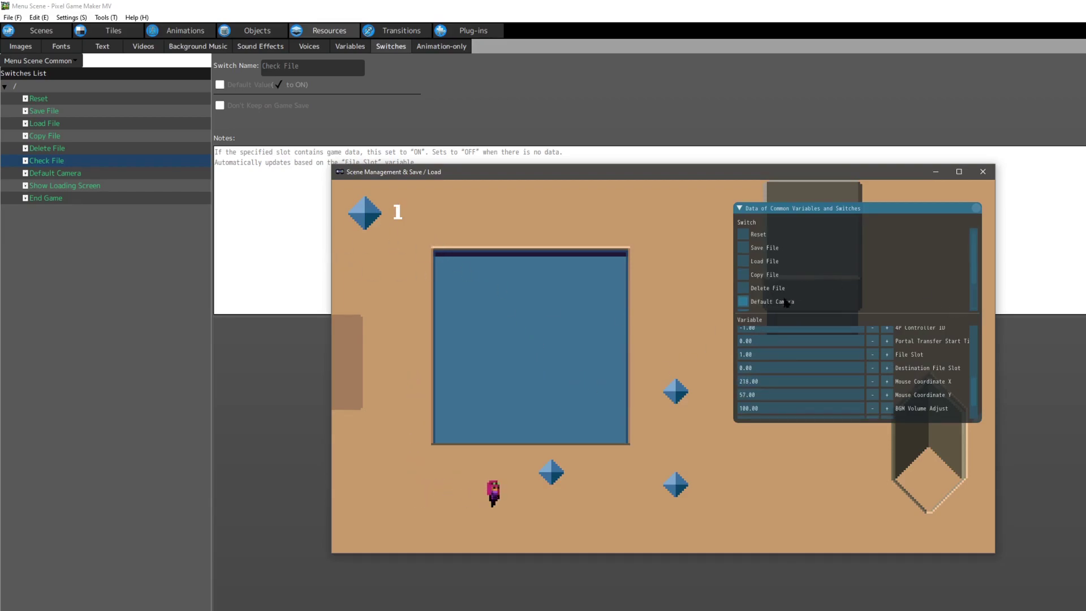
Step: Turn on the Save File switch in the test game, and check the save folder and the Check File switch
{"action": "left_click", "coordinate": [743, 248]}
{"action": "left_click", "coordinate": [378, 588]}
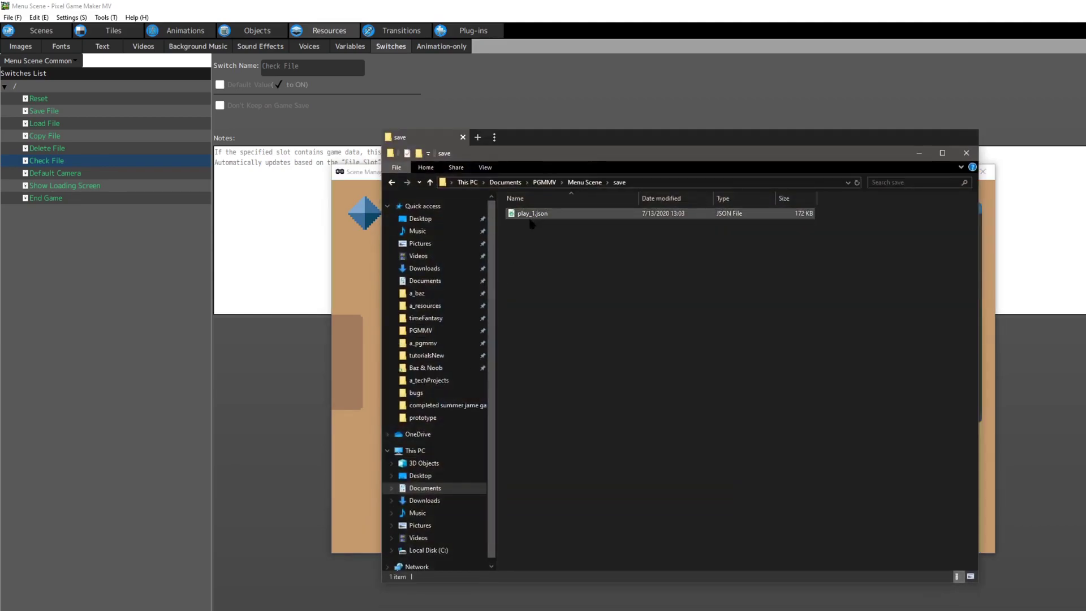
{"action": "left_click", "coordinate": [966, 153]}
{"action": "scroll", "coordinate": [808, 271], "scroll_direction": "down", "scroll_amount": 3}
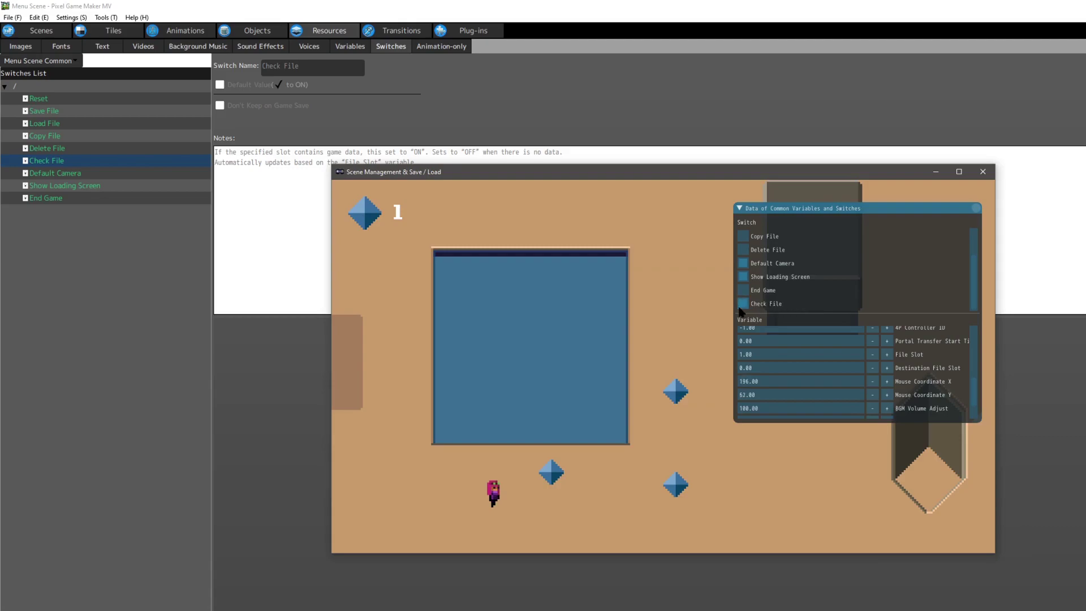
Step: Walk the player up beside the blue pool, and restart the test game
{"action": "key", "text": "Left"}
{"action": "key", "text": "Up"}
{"action": "key", "text": "Right"}
{"action": "key", "text": "Down"}
{"action": "left_click", "coordinate": [618, 328]}
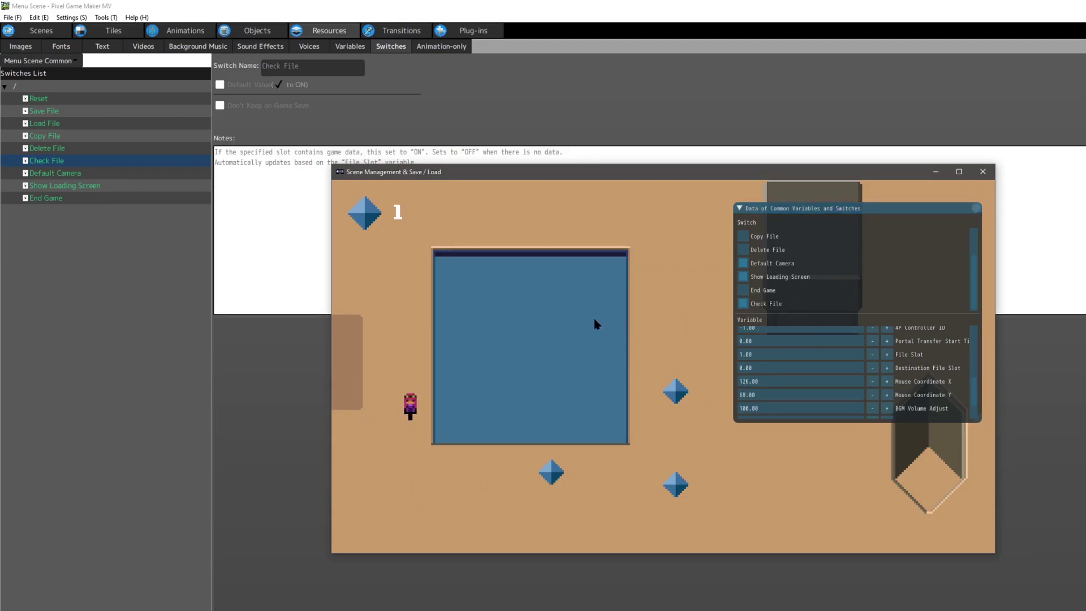
{"action": "key", "text": "F5"}
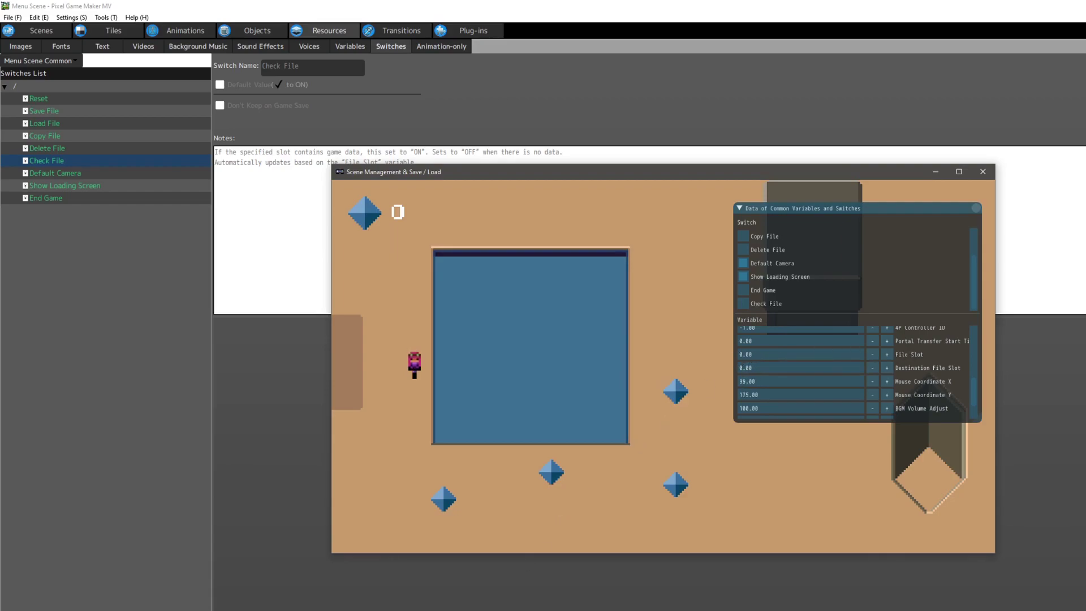
Step: Check the save folder, and switch the File Slot variable between 0 and 1 in the test game to test Check File
{"action": "key", "text": "alt+Tab"}
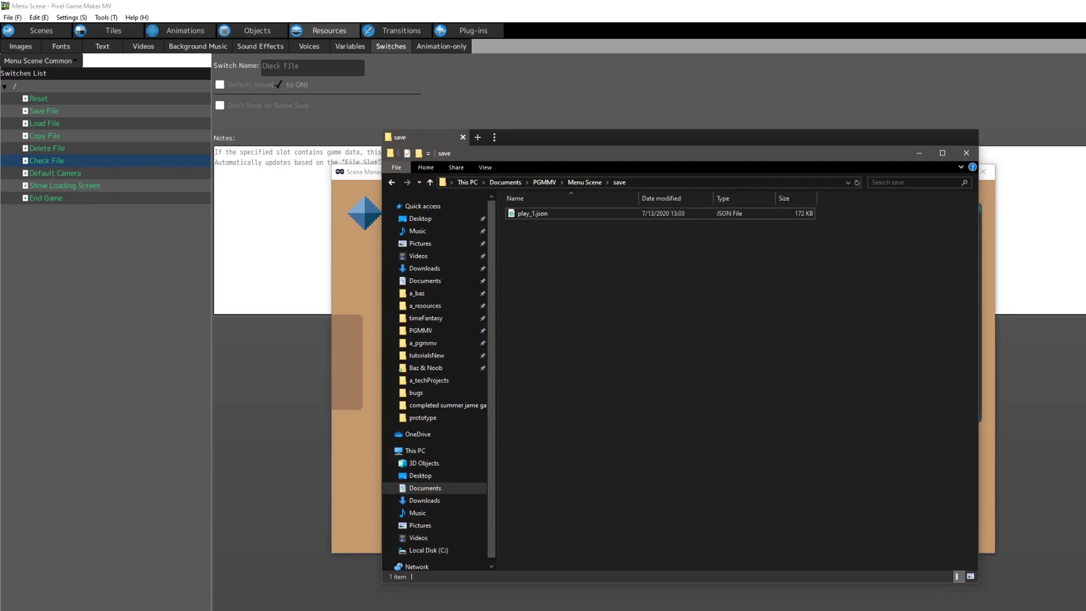
{"action": "key", "text": "alt+Tab"}
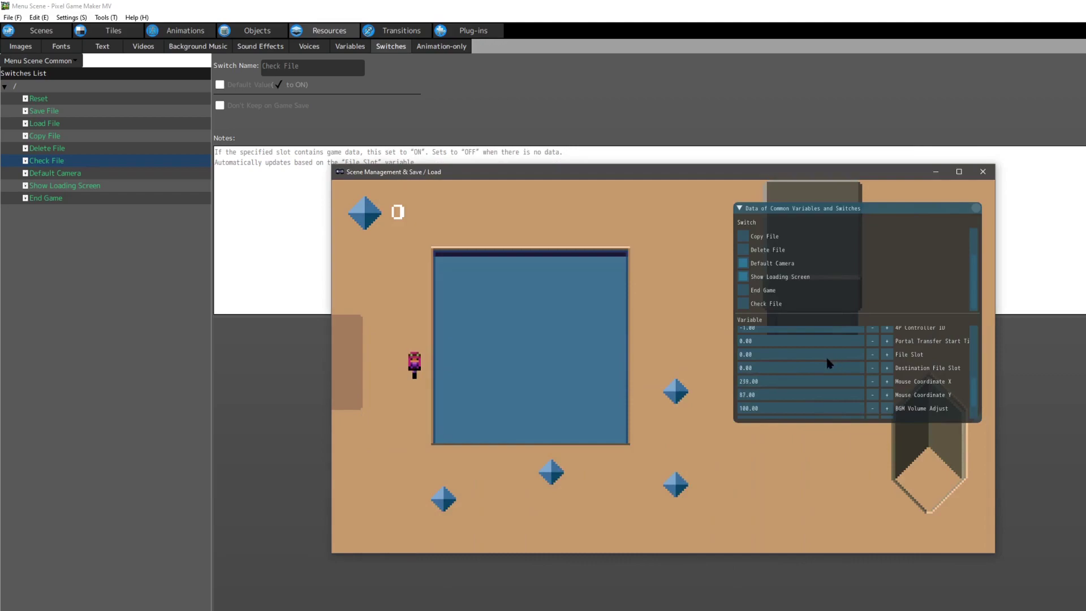
{"action": "left_click", "coordinate": [886, 355]}
{"action": "left_click", "coordinate": [872, 355]}
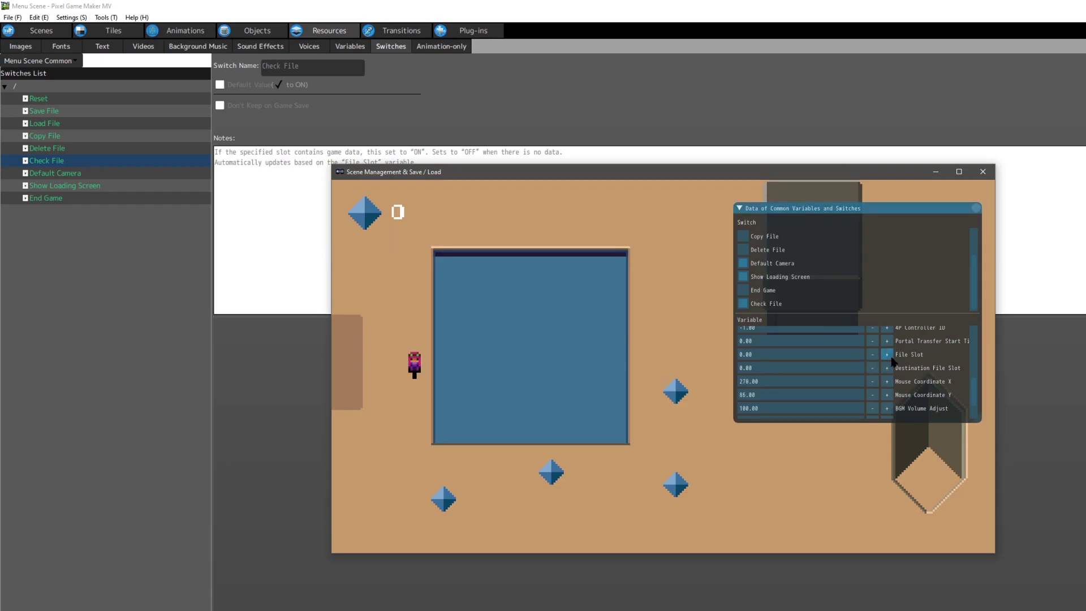
{"action": "left_click", "coordinate": [888, 355]}
{"action": "left_click", "coordinate": [982, 172]}
Step: Review the player object's input condition from idle to change file slot and that action's File Slot variable change
{"action": "left_click", "coordinate": [263, 30]}
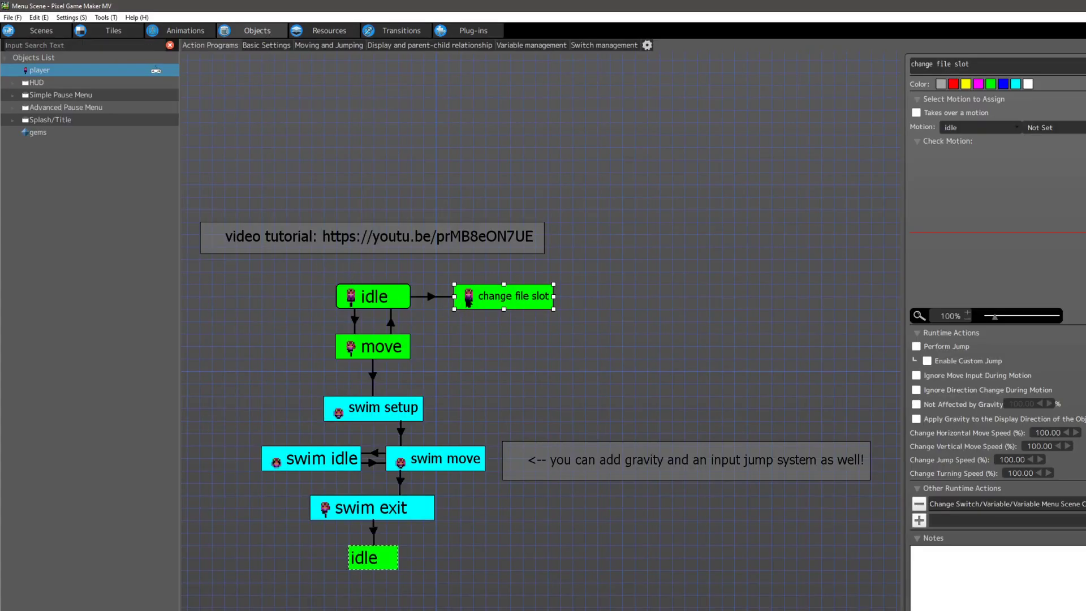
{"action": "left_click", "coordinate": [431, 297]}
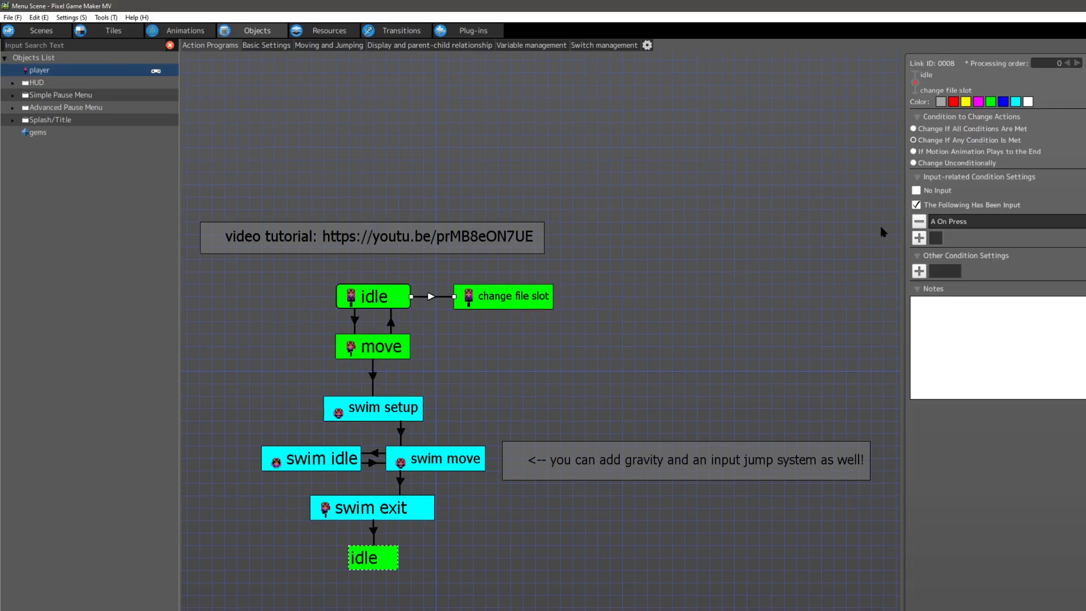
{"action": "left_click", "coordinate": [501, 304]}
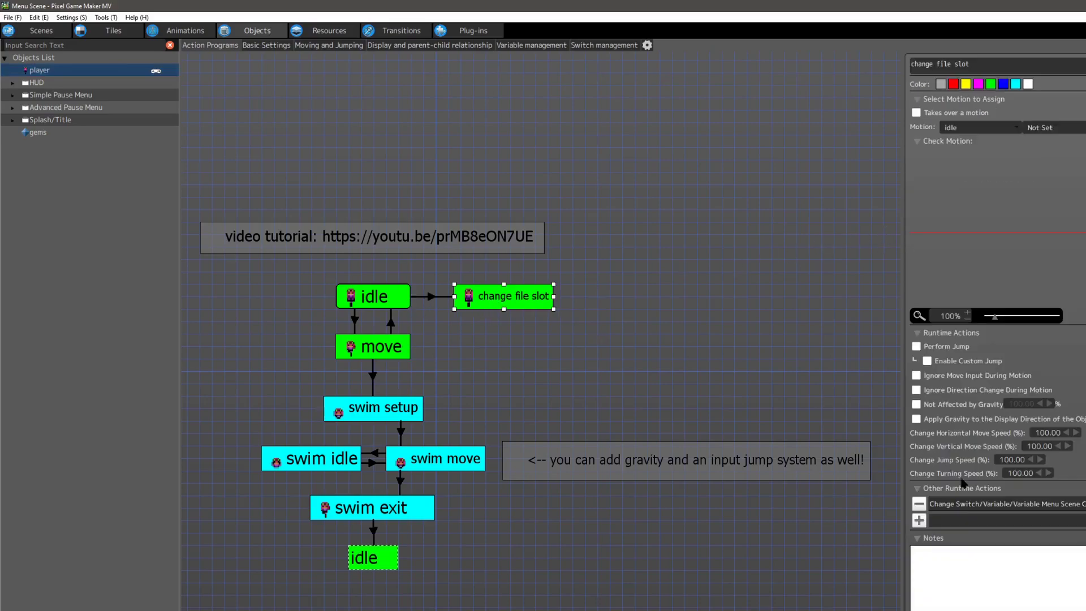
{"action": "double_click", "coordinate": [985, 504]}
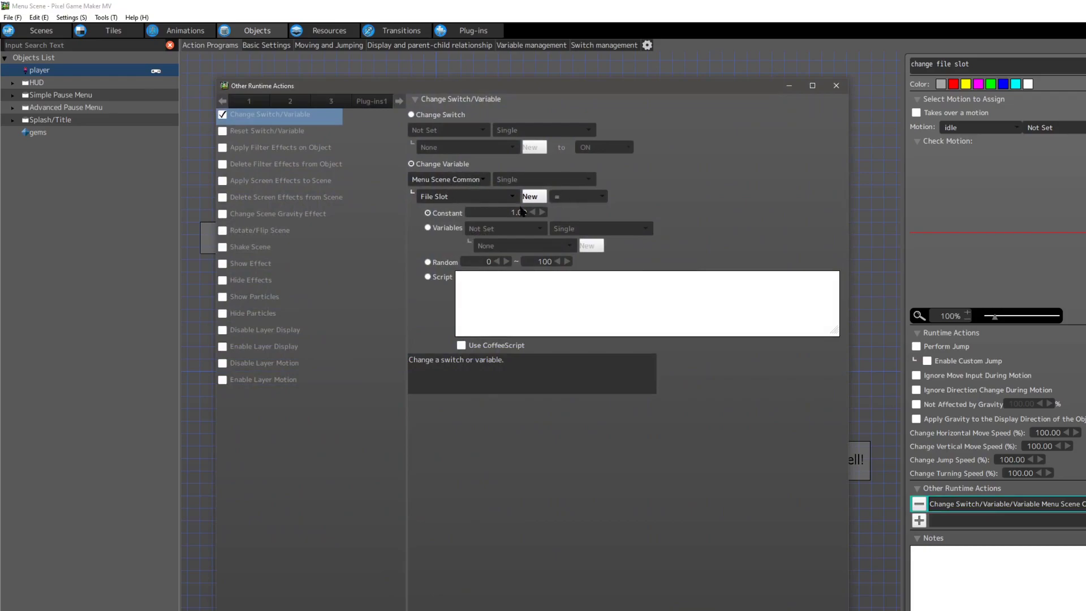
{"action": "left_click", "coordinate": [841, 91]}
Step: Run the test game again, raise the File Slot variable by one to check its effect, and close the game
{"action": "key", "text": "F5"}
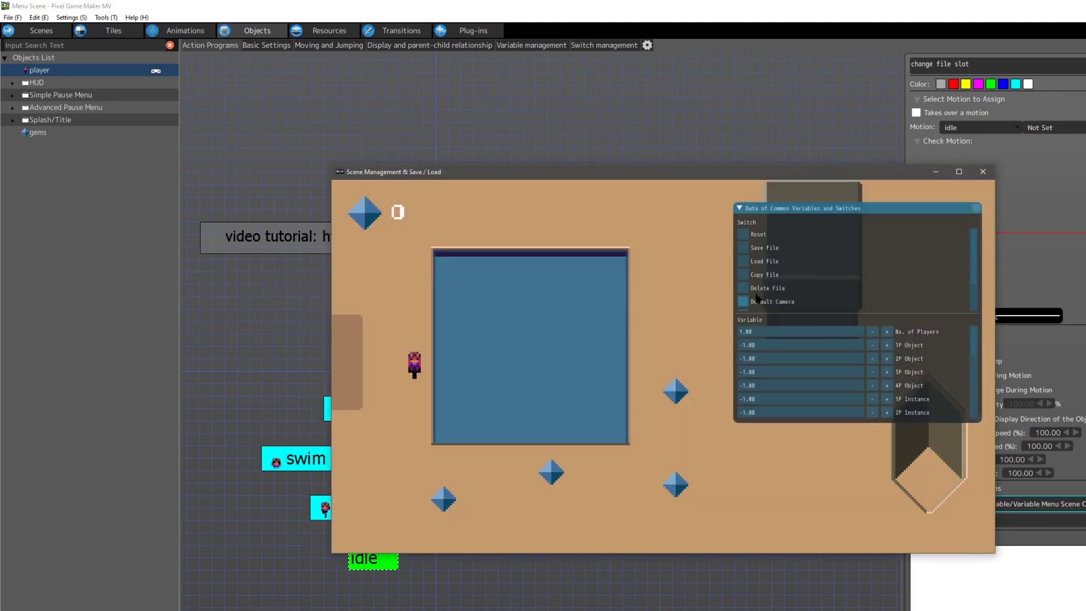
{"action": "scroll", "coordinate": [820, 362], "scroll_direction": "down", "scroll_amount": 5}
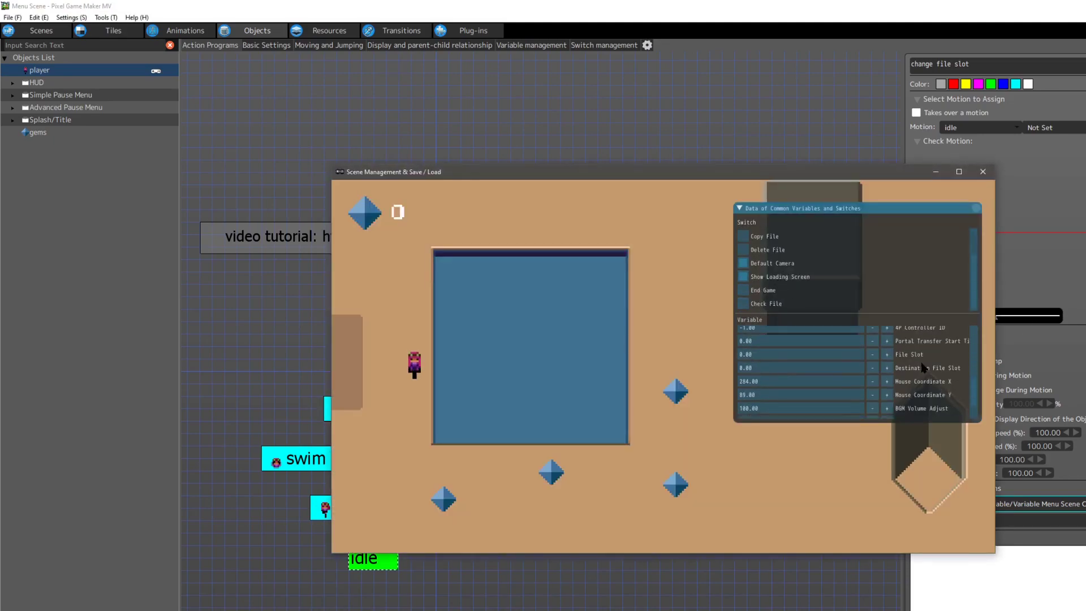
{"action": "left_click", "coordinate": [887, 354]}
{"action": "left_click", "coordinate": [982, 172]}
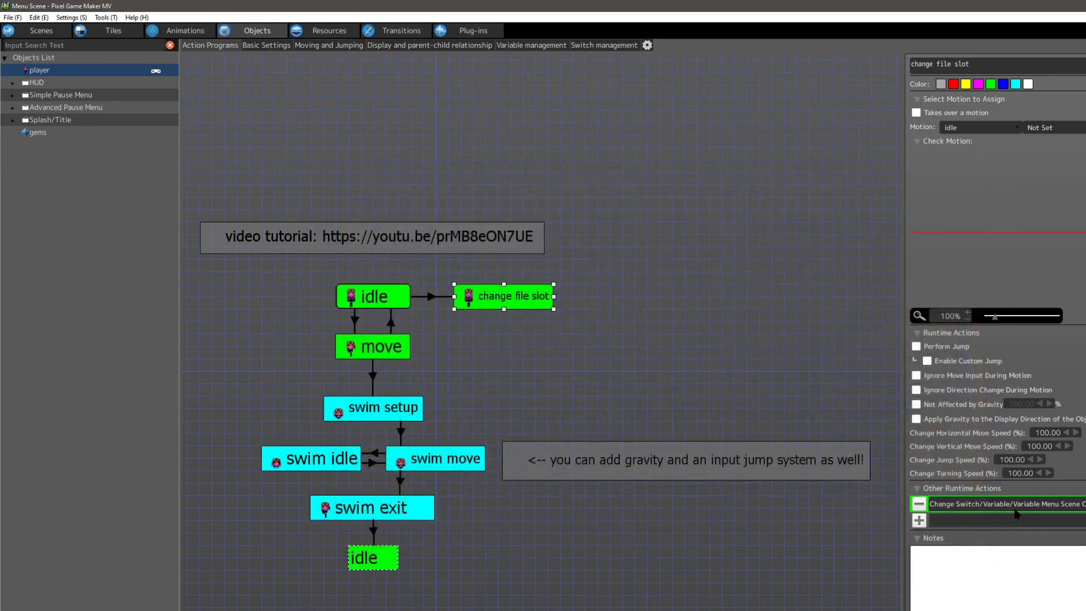
Step: Change the runtime action of change file slot to add (+=) the constant 1.00 to the File Slot variable
{"action": "double_click", "coordinate": [1016, 509]}
{"action": "left_click", "coordinate": [571, 196]}
{"action": "left_click", "coordinate": [569, 220]}
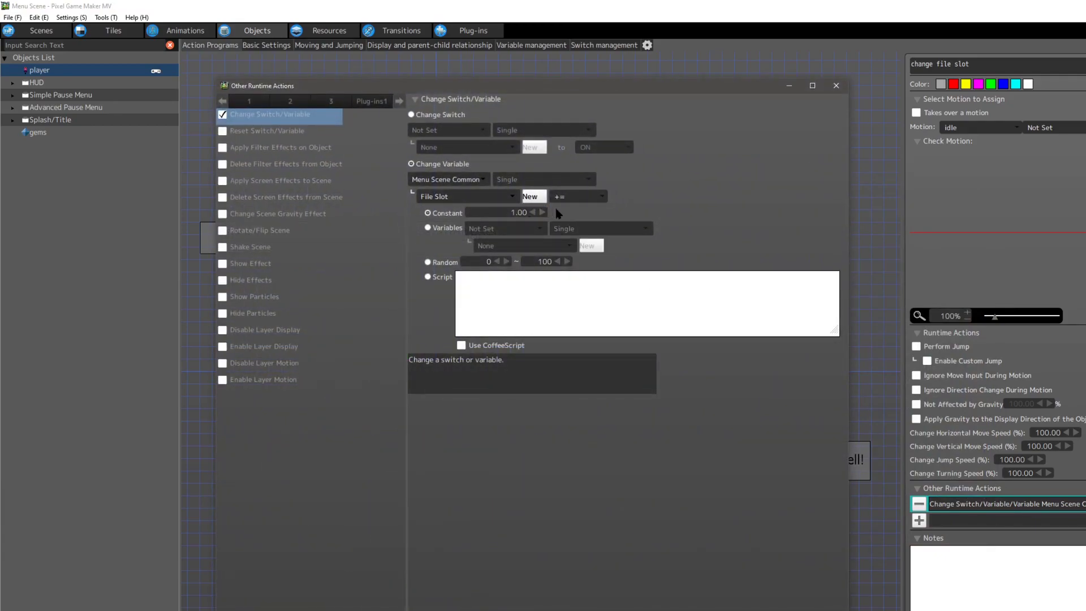
{"action": "key", "text": "Return"}
Step: Link the change file slot action back to idle with the condition Change Unconditionally
{"action": "right_click", "coordinate": [489, 306]}
{"action": "left_click", "coordinate": [493, 311]}
{"action": "left_click", "coordinate": [372, 299]}
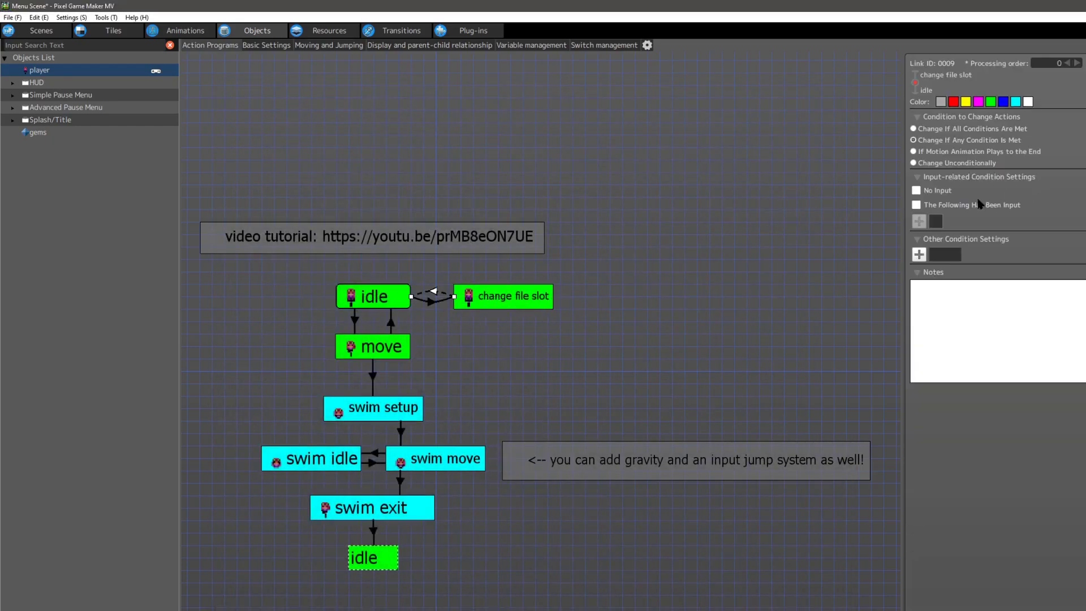
{"action": "left_click", "coordinate": [929, 165]}
Step: Save and test the project, raising File Slot to 2 with the player's A input and comparing Check File with the save folder
{"action": "key", "text": "ctrl+s"}
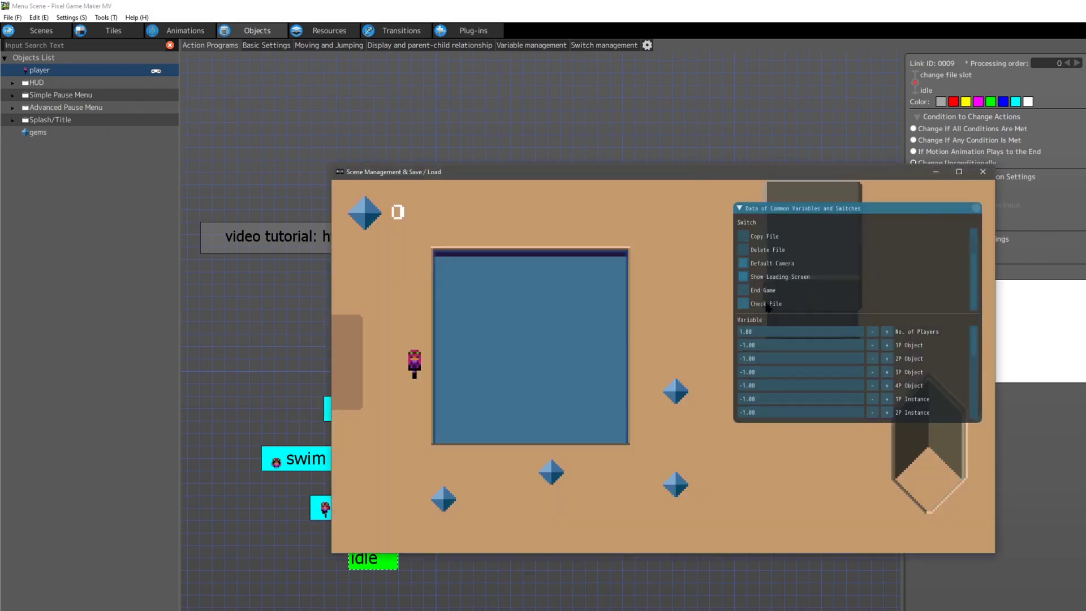
{"action": "scroll", "coordinate": [912, 358], "scroll_direction": "down", "scroll_amount": 4}
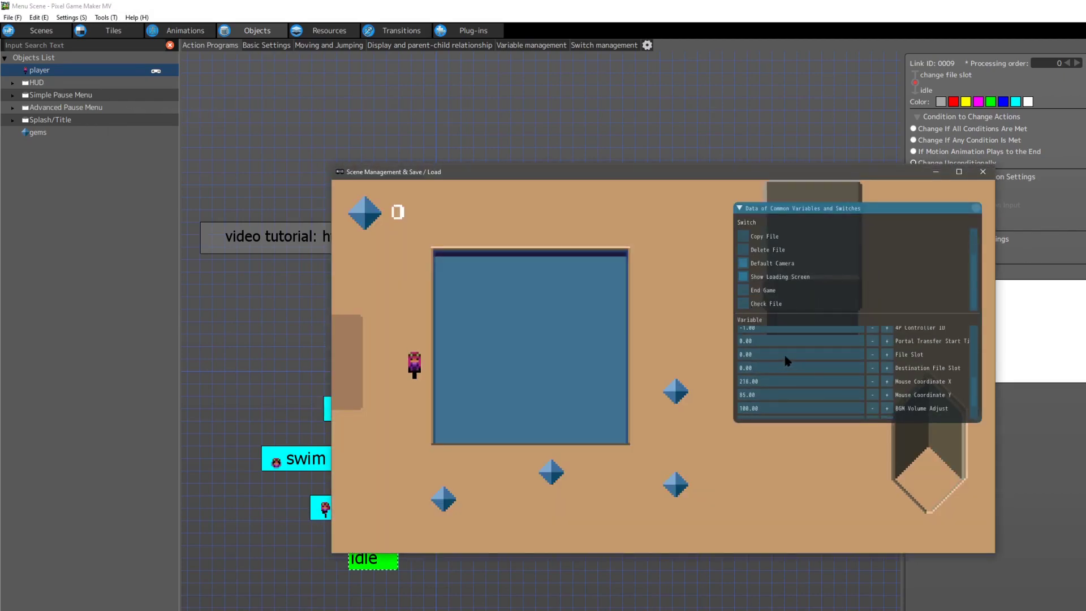
{"action": "key", "text": "z"}
{"action": "key", "text": "z"}
{"action": "key", "text": "alt+Tab"}
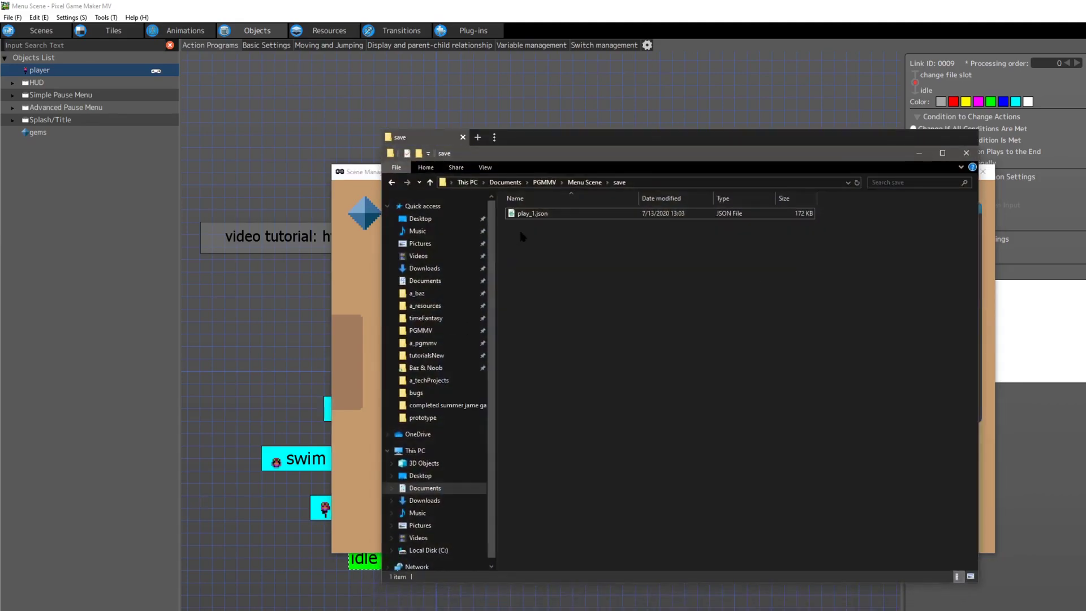
{"action": "left_click", "coordinate": [919, 152]}
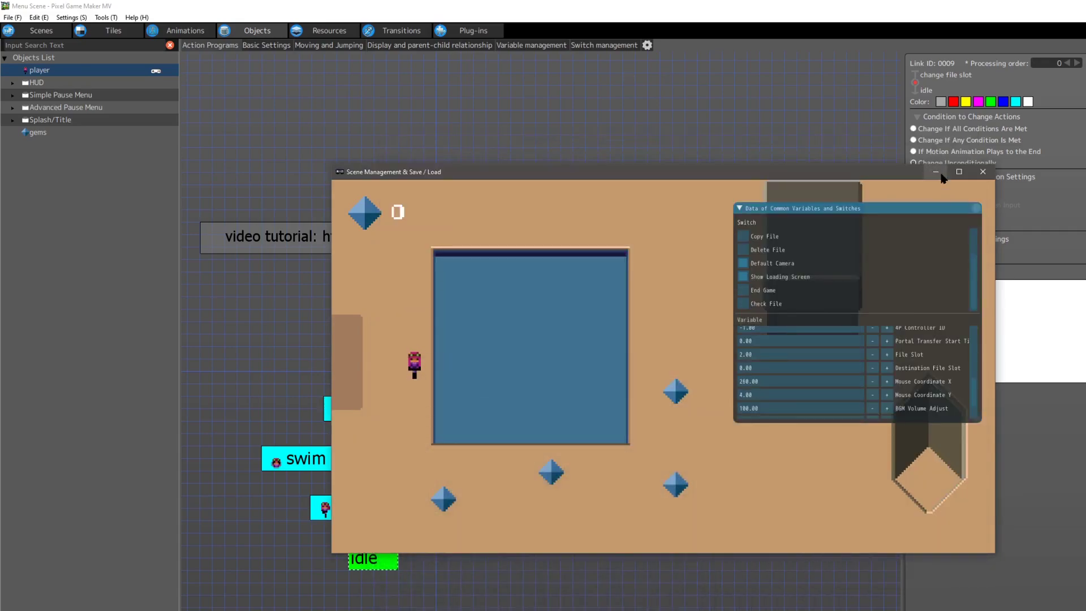
{"action": "left_click", "coordinate": [982, 173]}
Step: Duplicate the gems object's display action, place the copy below the original, and rename it filter
{"action": "left_click", "coordinate": [36, 132]}
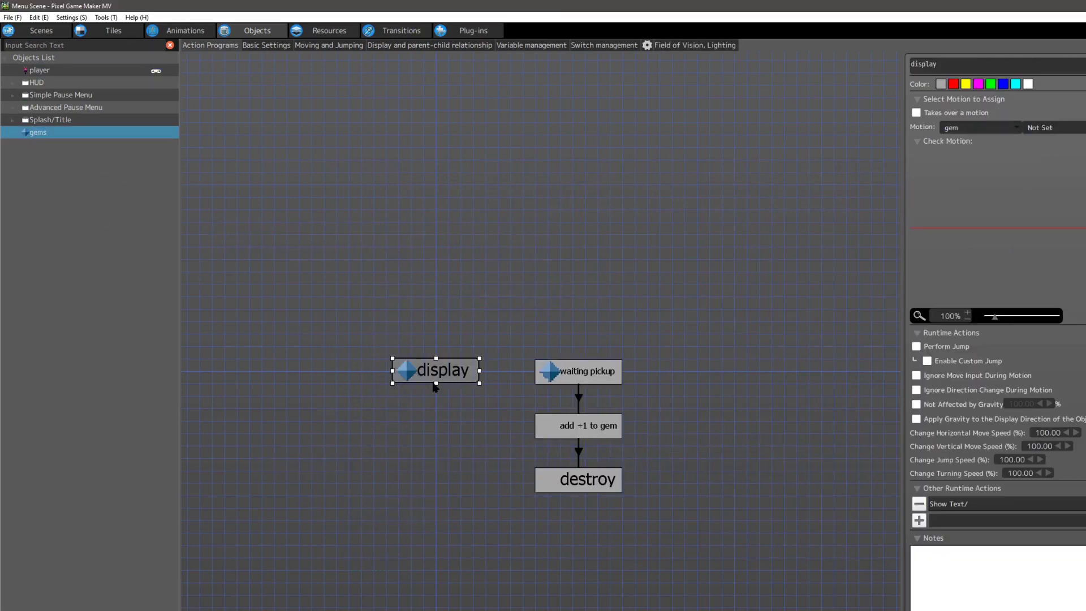
{"action": "left_click", "coordinate": [432, 376]}
{"action": "key", "text": "ctrl+c"}
{"action": "left_click", "coordinate": [431, 399]}
{"action": "key", "text": "ctrl+v"}
{"action": "left_click_drag", "start_coordinate": [449, 414], "coordinate": [415, 427]}
{"action": "left_click_drag", "start_coordinate": [957, 66], "coordinate": [845, 72]}
{"action": "type", "text": "filter"}
{"action": "key", "text": "Return"}
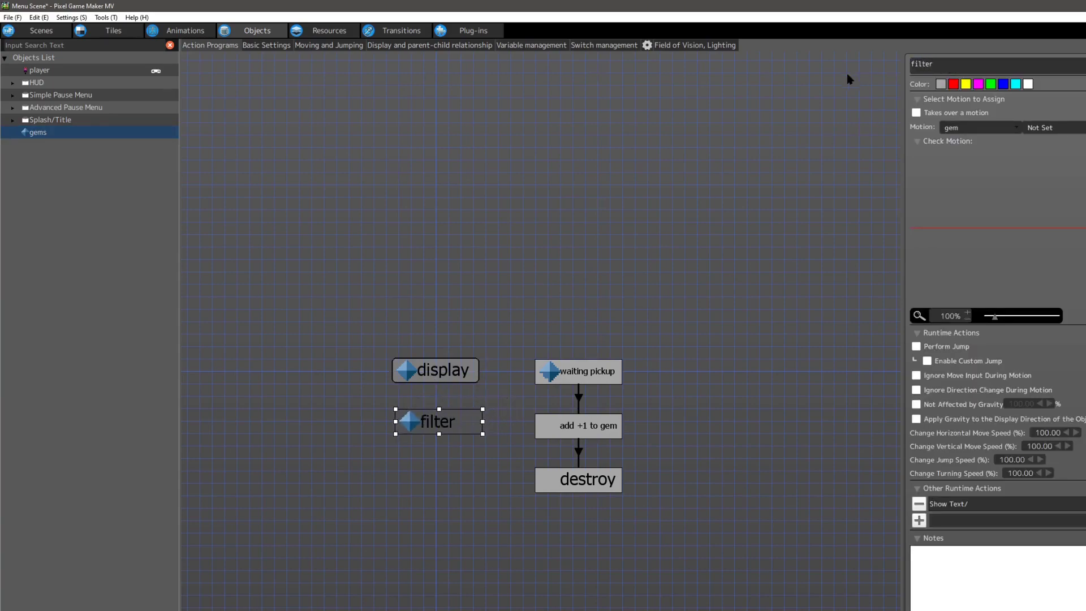
Step: Add an Apply Filter Effects on Object runtime action to filter, using Noise at 100 over 1.00 second
{"action": "left_click", "coordinate": [919, 520]}
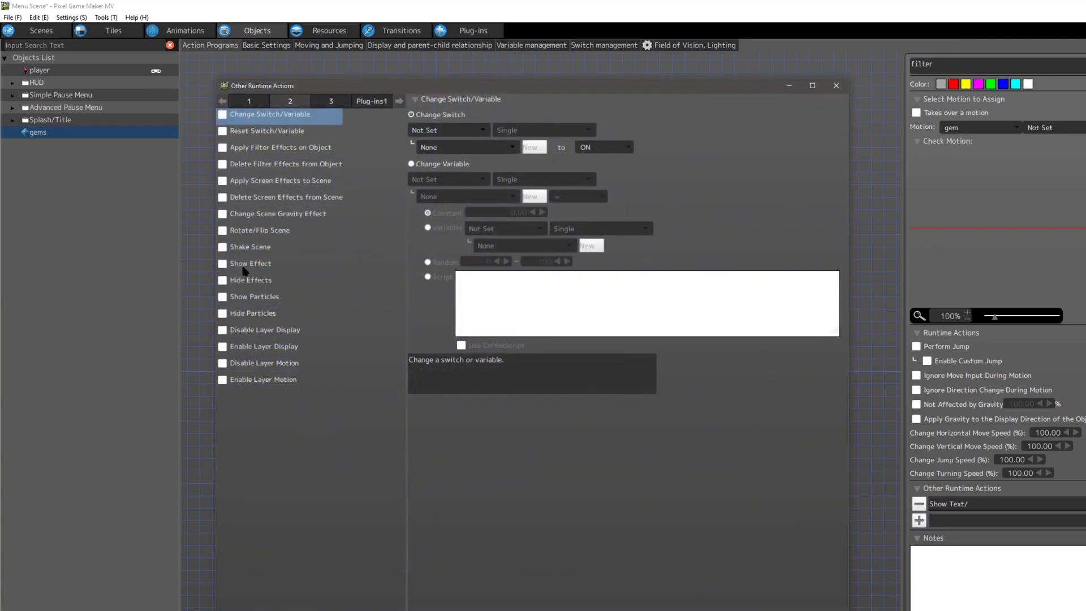
{"action": "left_click", "coordinate": [223, 148]}
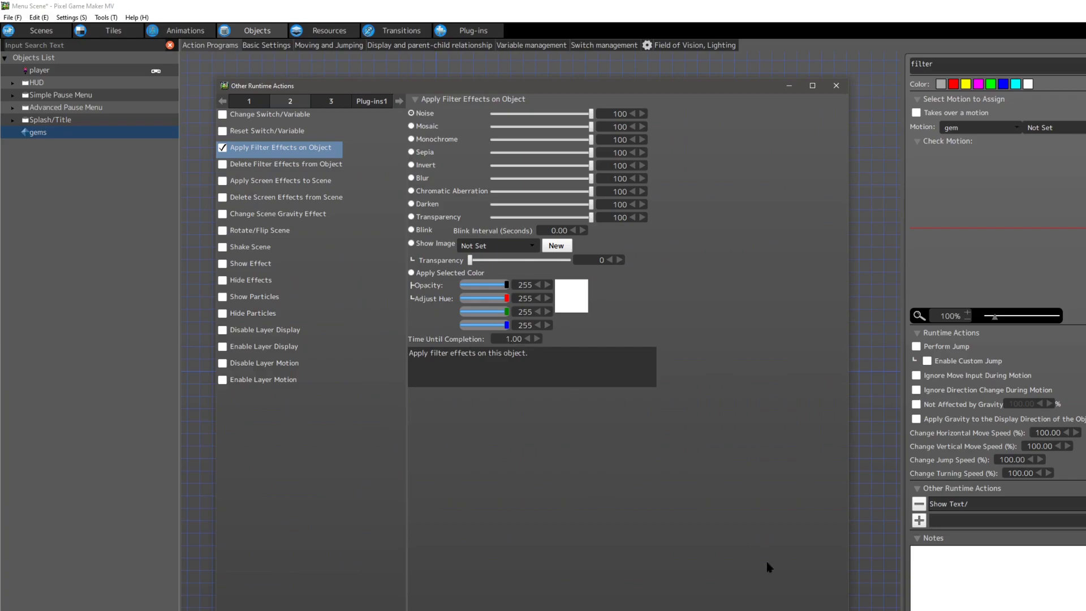
{"action": "left_click", "coordinate": [795, 608]}
Step: Link the display action to the filter action, and adjust filter's position below display
{"action": "right_click", "coordinate": [434, 371]}
{"action": "left_click", "coordinate": [453, 392]}
{"action": "left_click", "coordinate": [435, 428]}
{"action": "left_click_drag", "start_coordinate": [435, 429], "coordinate": [434, 433]}
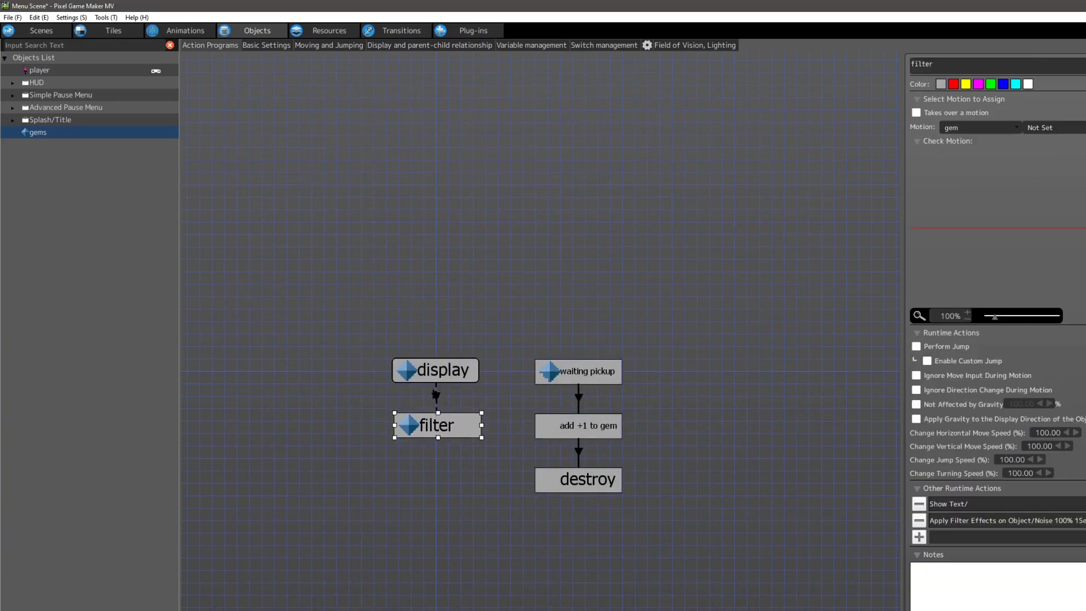
Step: Add a Switch/Variable Changes condition to the display-to-filter link, requiring the Menu Scene Common switch Check File to be ON
{"action": "left_click", "coordinate": [435, 394]}
{"action": "left_click", "coordinate": [435, 400]}
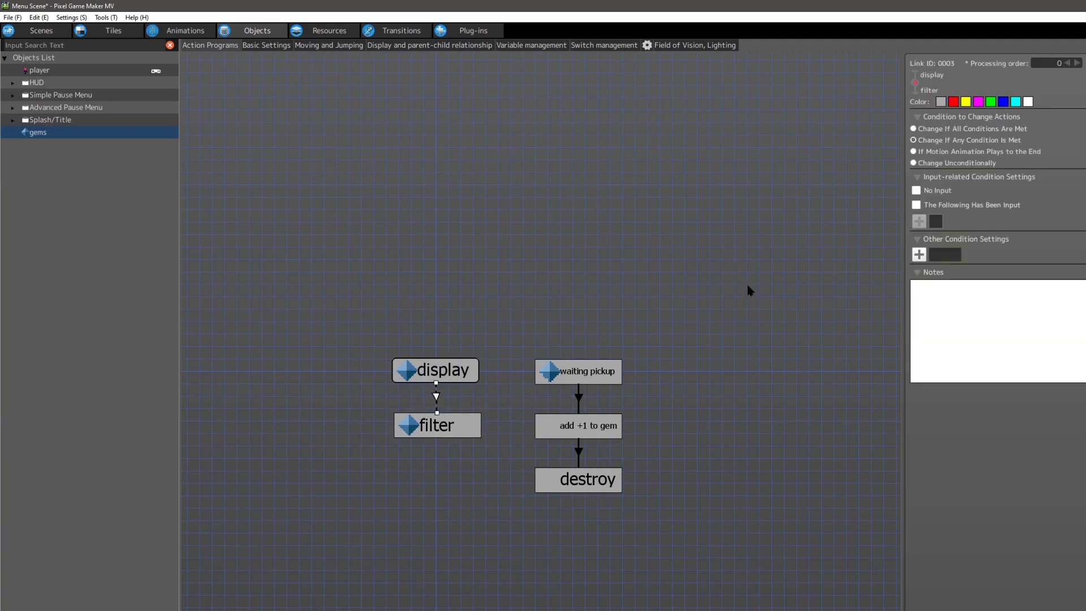
{"action": "left_click", "coordinate": [919, 254]}
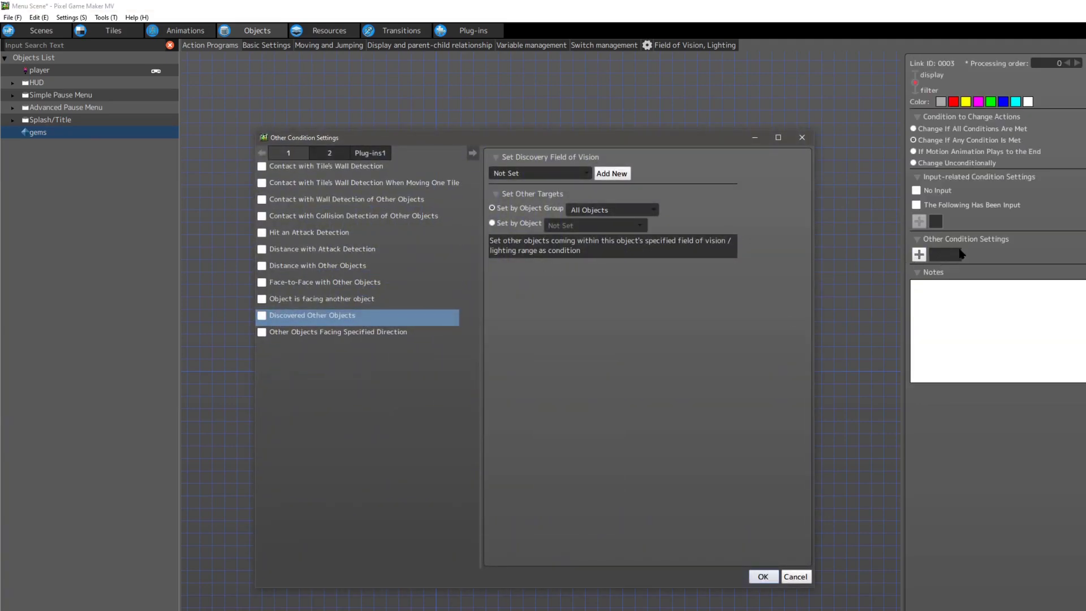
{"action": "left_click", "coordinate": [325, 158]}
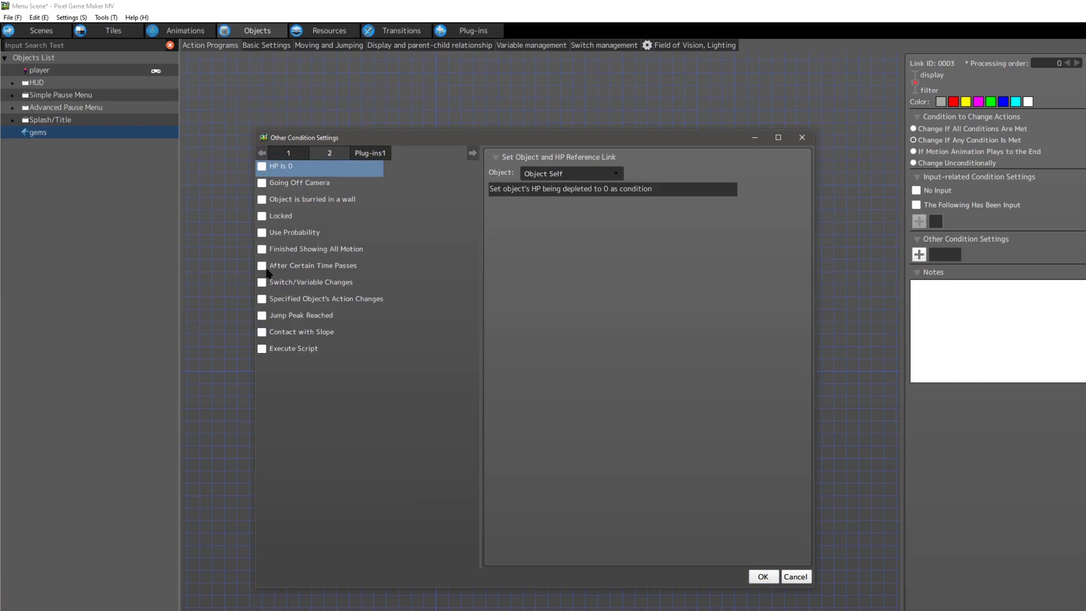
{"action": "left_click", "coordinate": [273, 283]}
{"action": "left_click", "coordinate": [532, 187]}
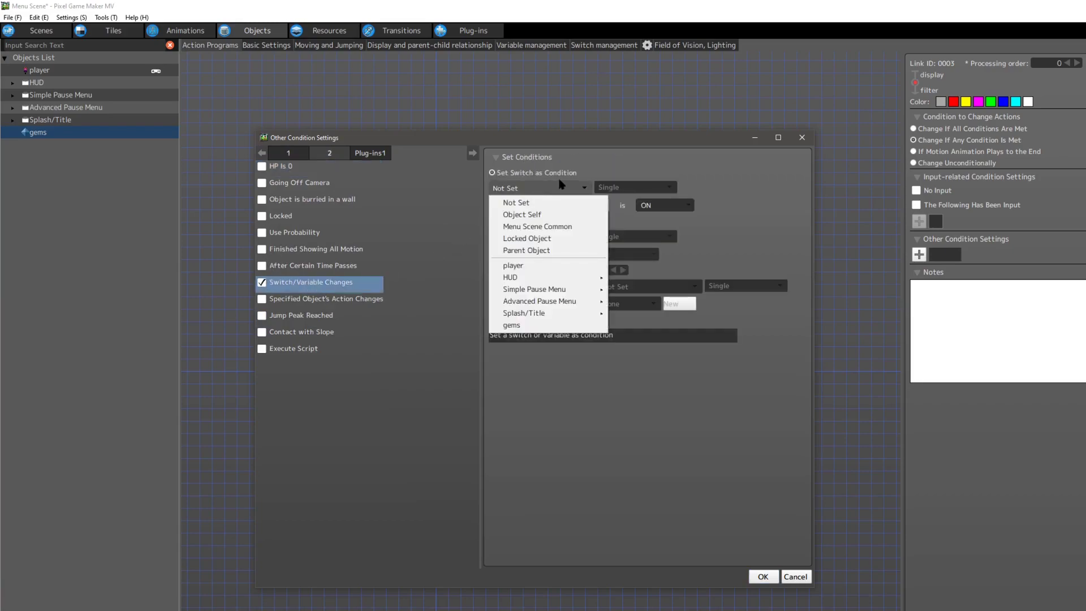
{"action": "left_click", "coordinate": [554, 225]}
{"action": "left_click", "coordinate": [538, 204]}
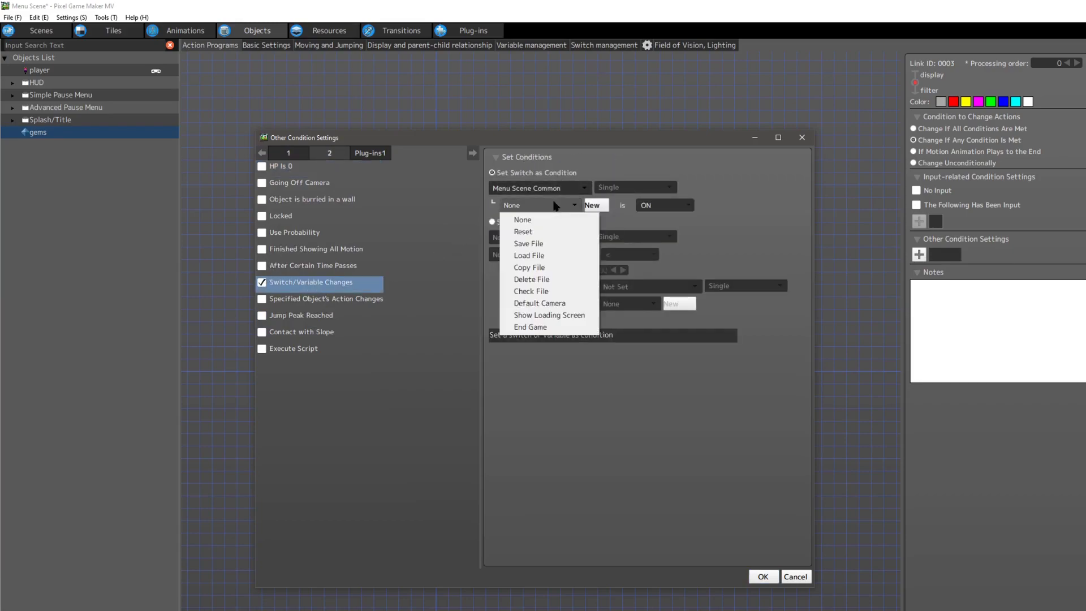
{"action": "left_click", "coordinate": [543, 291]}
{"action": "left_click", "coordinate": [792, 581]}
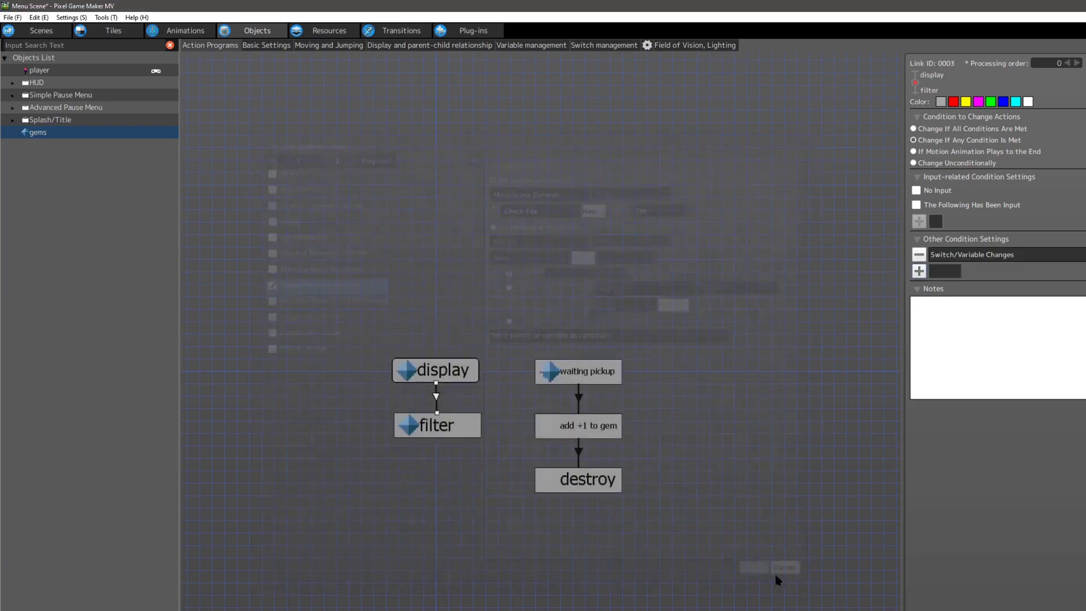
Step: Save the project and run the test game, raising File Slot to 1 with the player's A input to test the gem's noise filter
{"action": "left_click", "coordinate": [452, 436]}
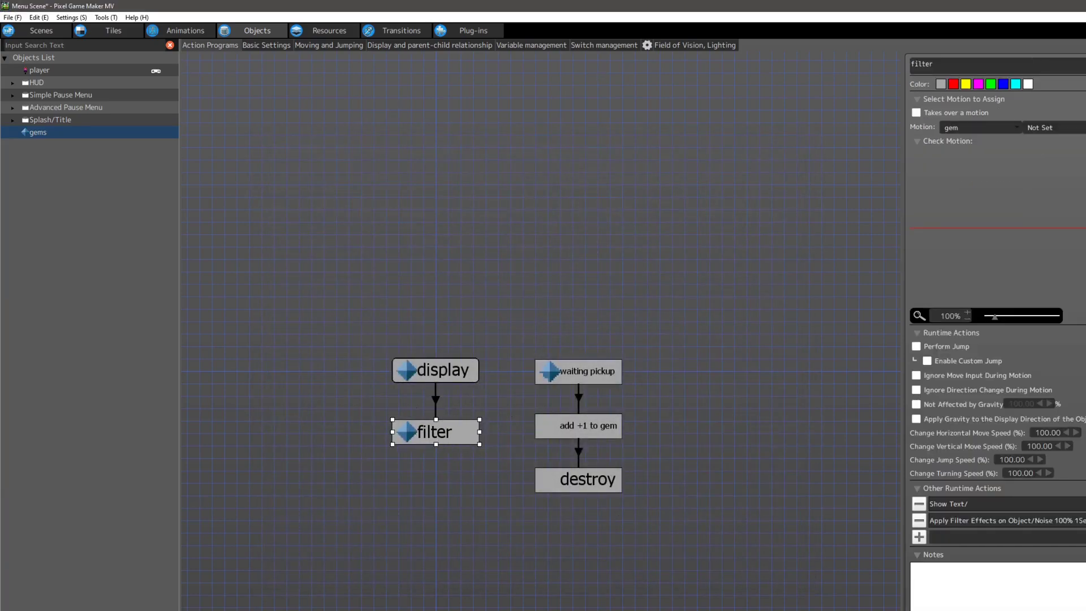
{"action": "key", "text": "ctrl+s"}
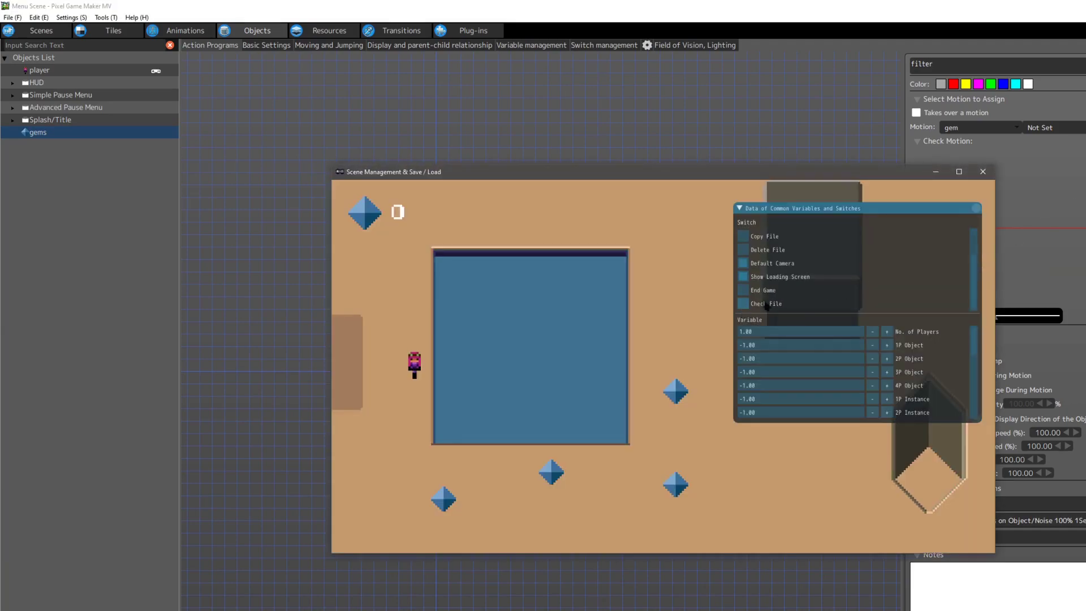
{"action": "scroll", "coordinate": [865, 362], "scroll_direction": "down", "scroll_amount": 5}
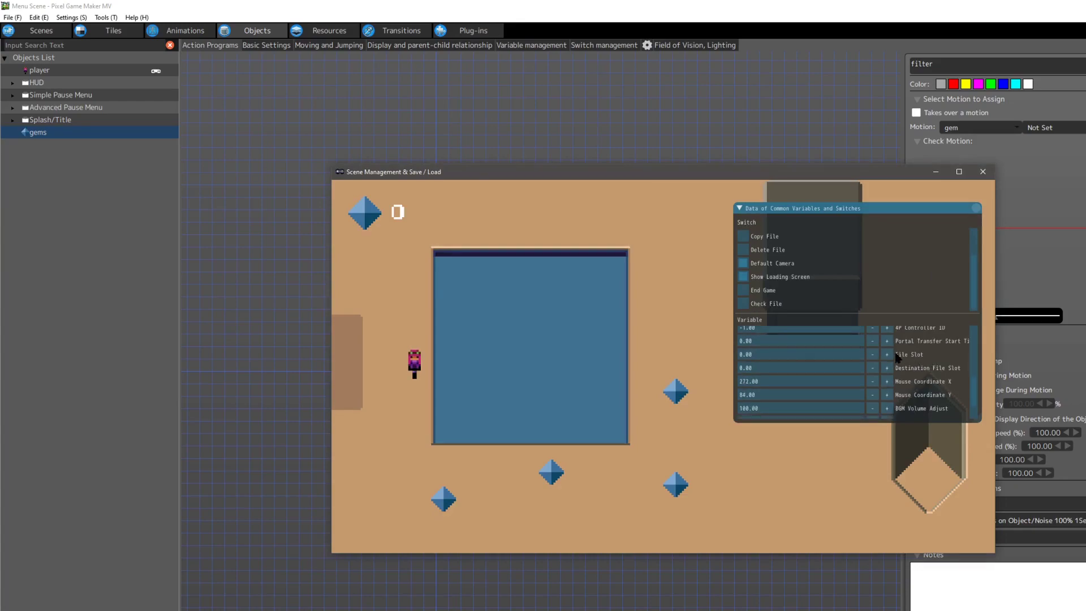
{"action": "key", "text": "z"}
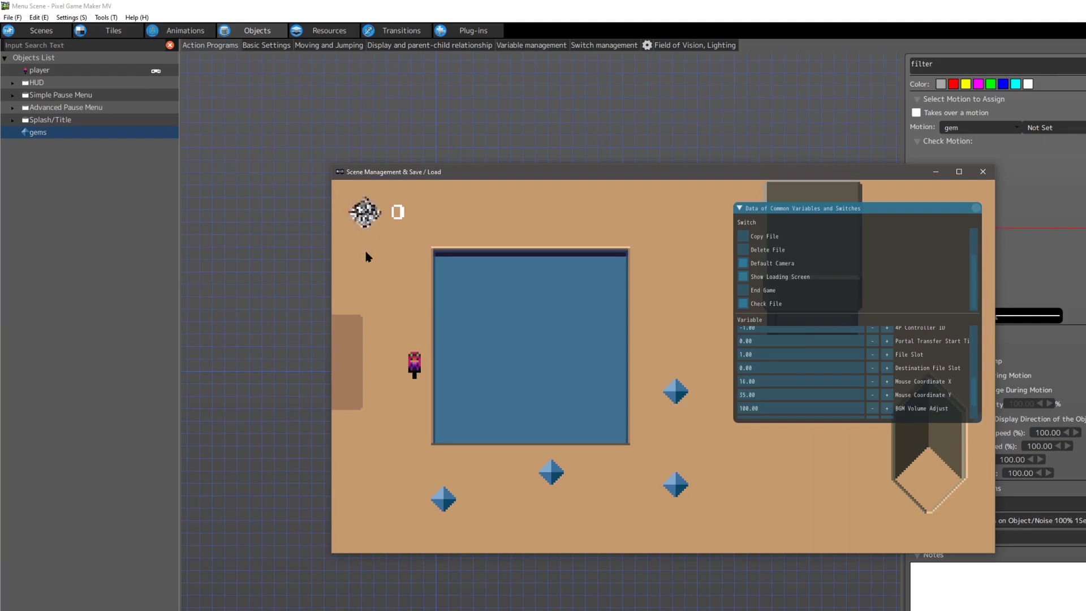
Step: Close the test game and delete the filter action with its link from the gems object
{"action": "left_click", "coordinate": [983, 171]}
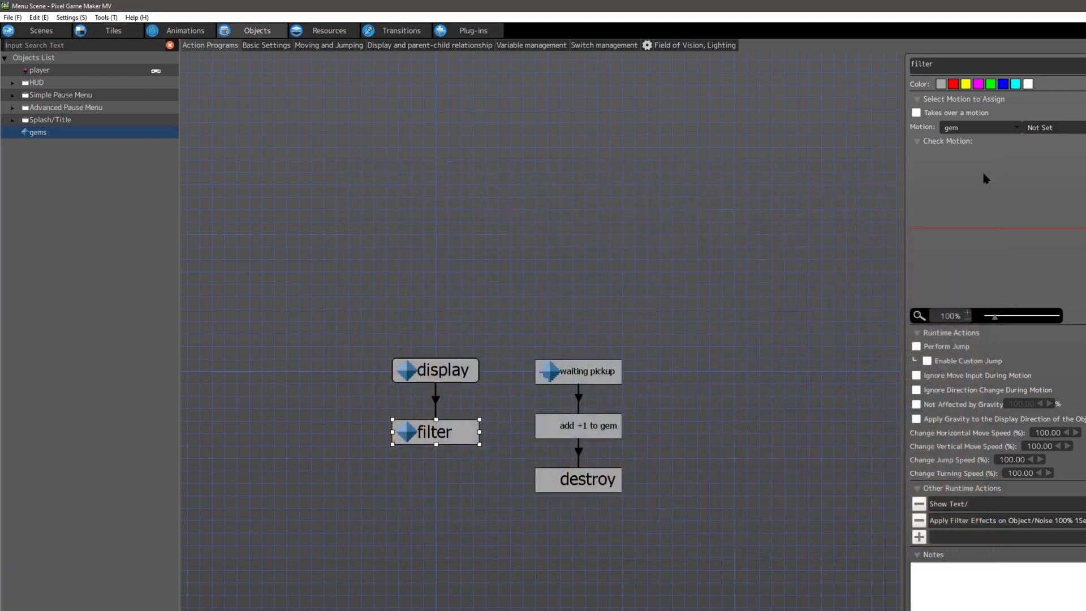
{"action": "left_click", "coordinate": [436, 400]}
{"action": "left_click", "coordinate": [434, 432]}
{"action": "key", "text": "Delete"}
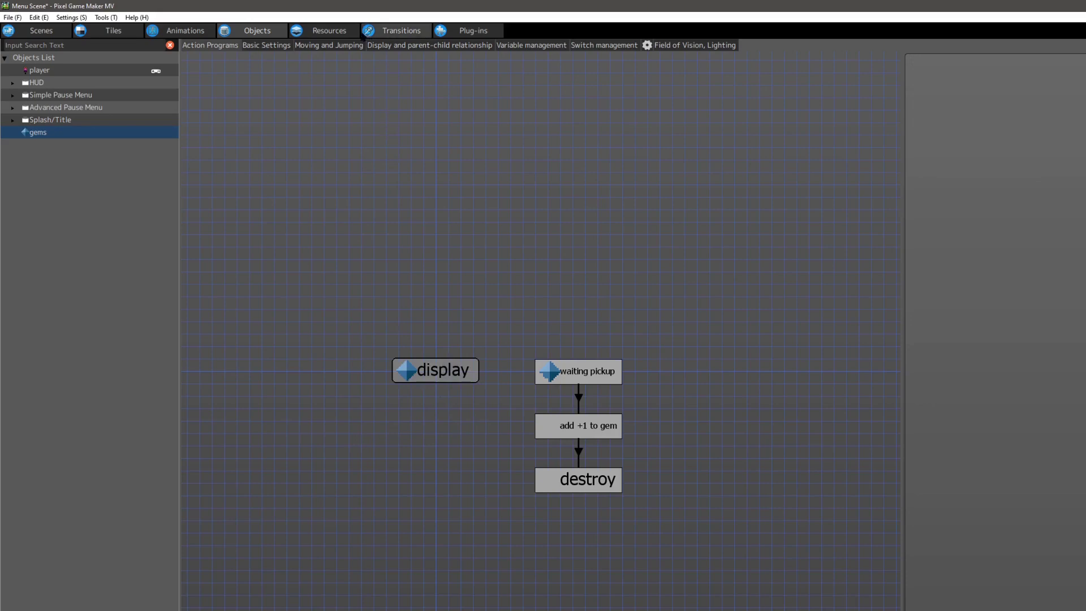
Step: Read the notes of the Copy File switch and of the File Slot and Destination File Slot variables
{"action": "left_click", "coordinate": [332, 33]}
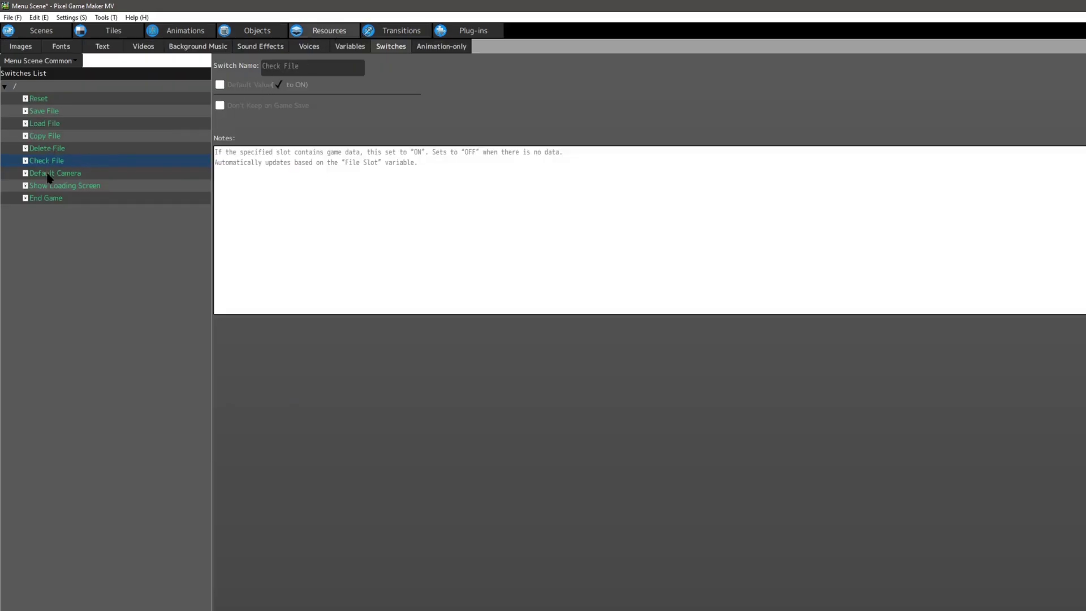
{"action": "left_click", "coordinate": [53, 137]}
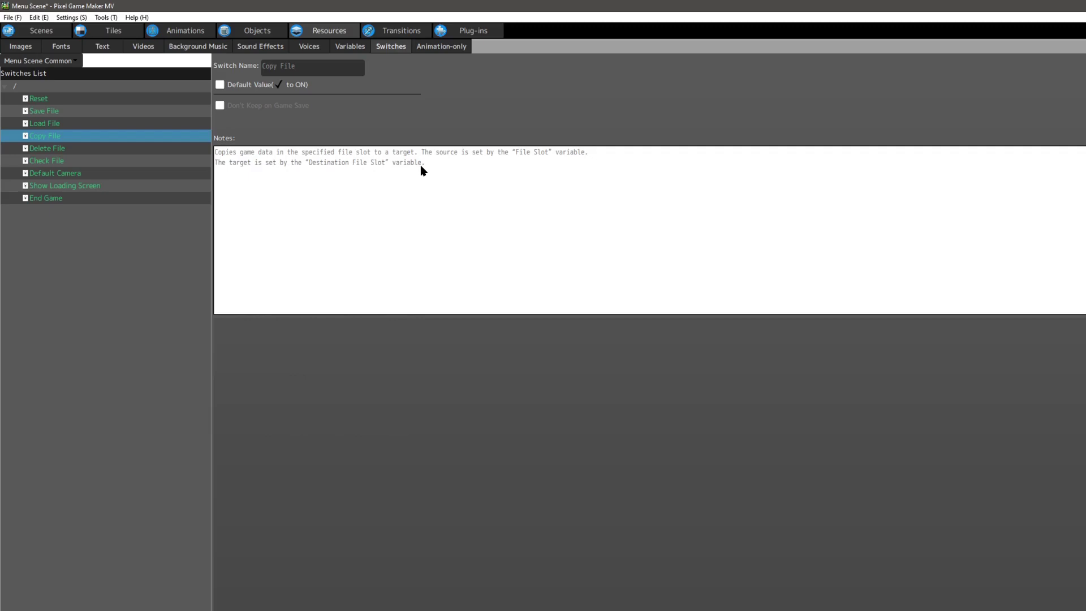
{"action": "left_click", "coordinate": [347, 48]}
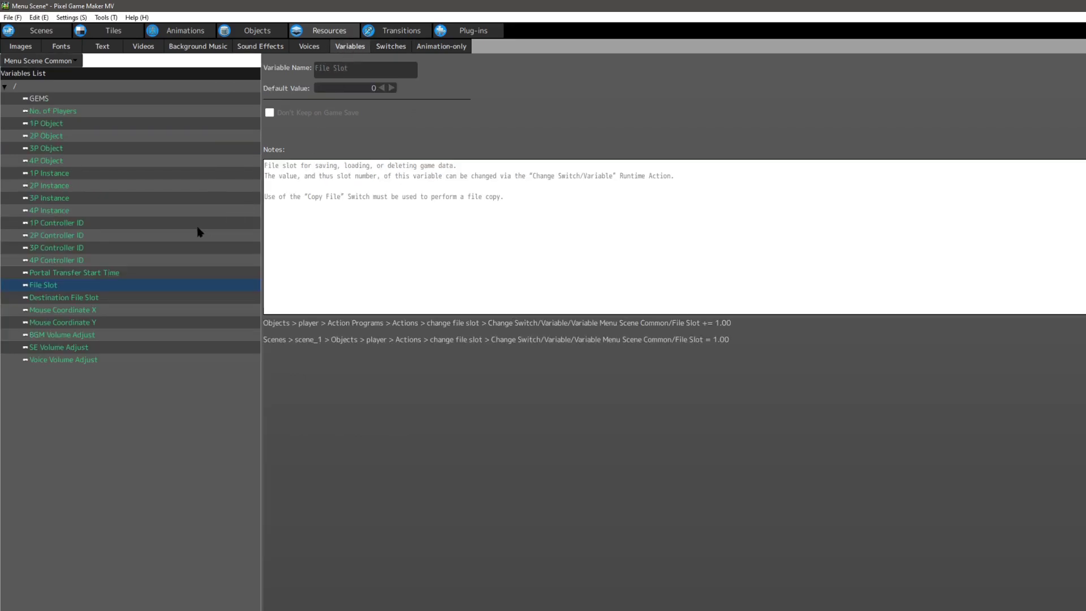
{"action": "left_click", "coordinate": [51, 298]}
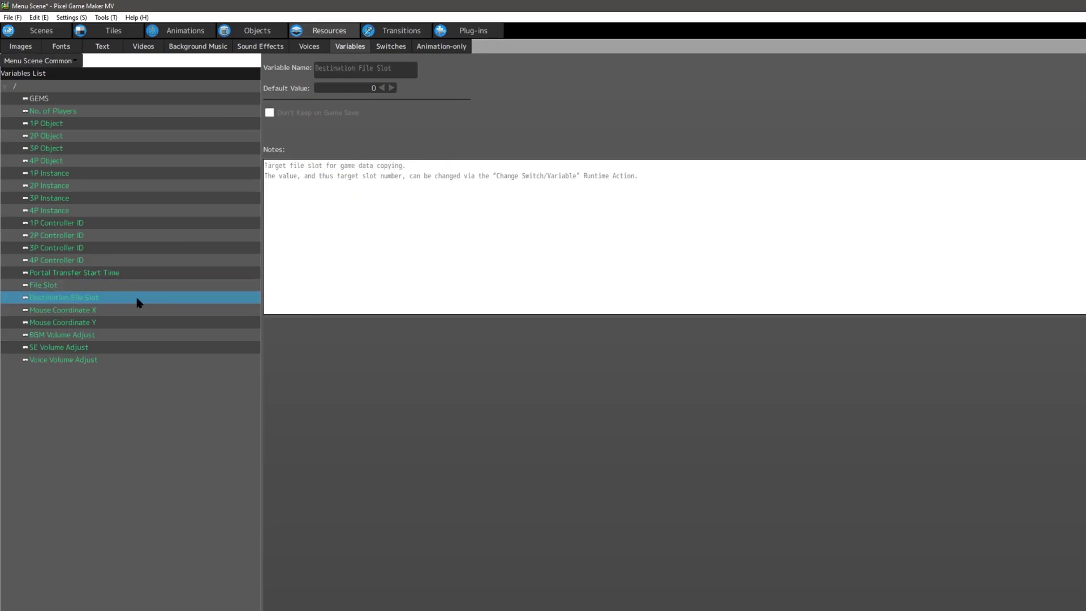
{"action": "left_click", "coordinate": [60, 287]}
{"action": "left_click", "coordinate": [64, 299]}
{"action": "left_click", "coordinate": [52, 286]}
{"action": "left_click", "coordinate": [60, 296]}
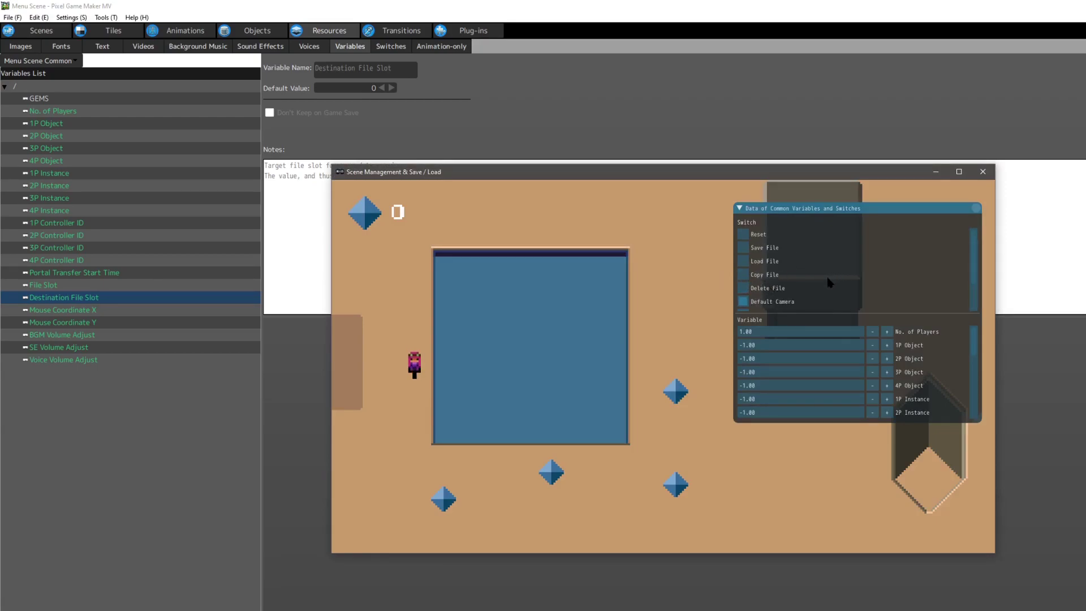
Step: Run the test game and examine its Check File switch, the file slot variables and the save folder's contents
{"action": "scroll", "coordinate": [872, 280], "scroll_direction": "down", "scroll_amount": 1}
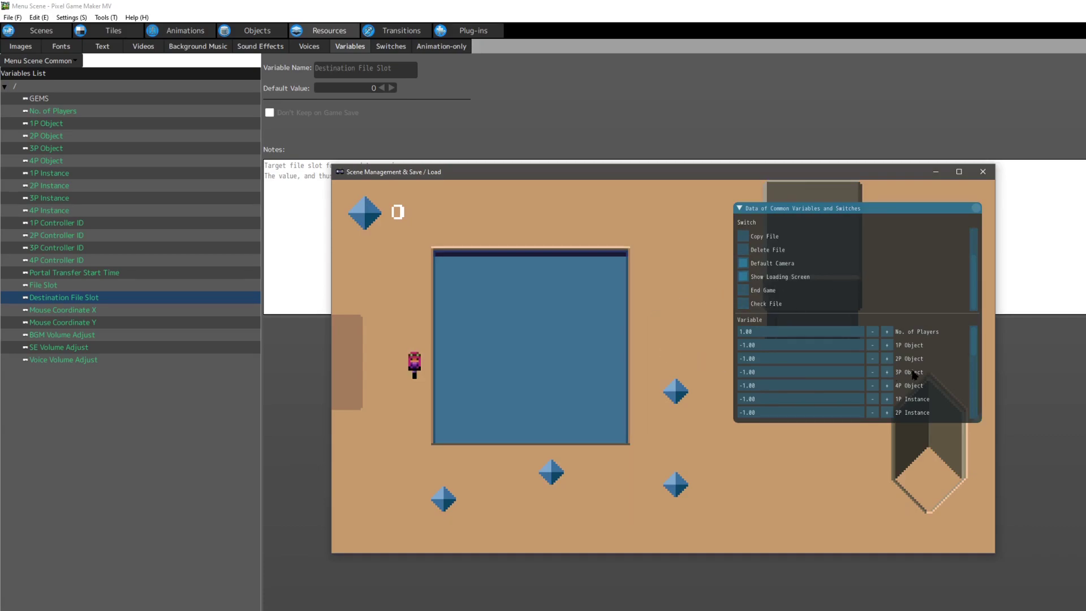
{"action": "scroll", "coordinate": [916, 347], "scroll_direction": "down", "scroll_amount": 4}
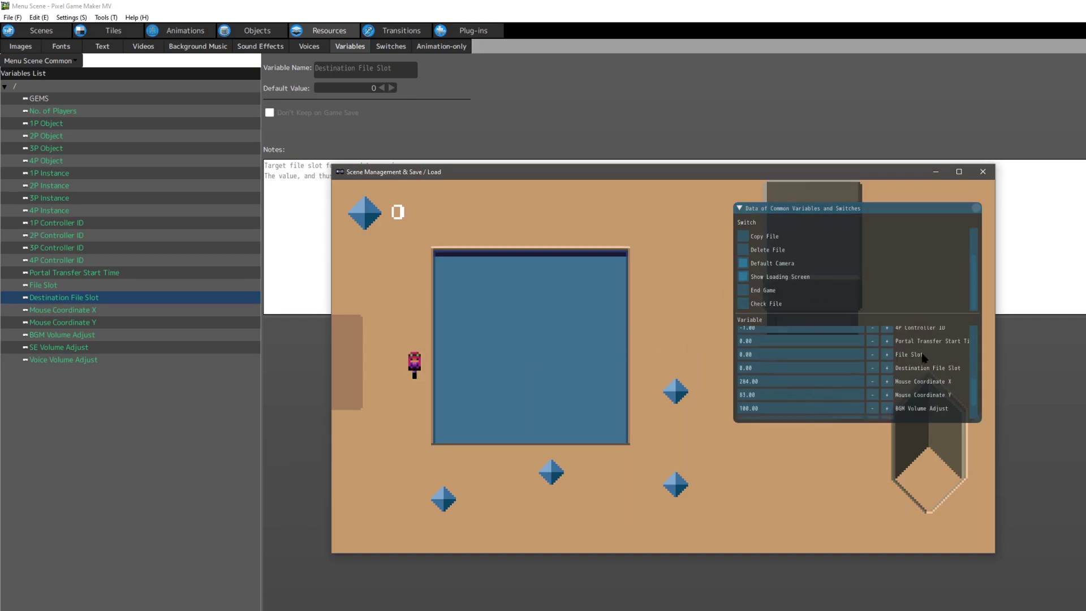
{"action": "key", "text": "alt+Tab"}
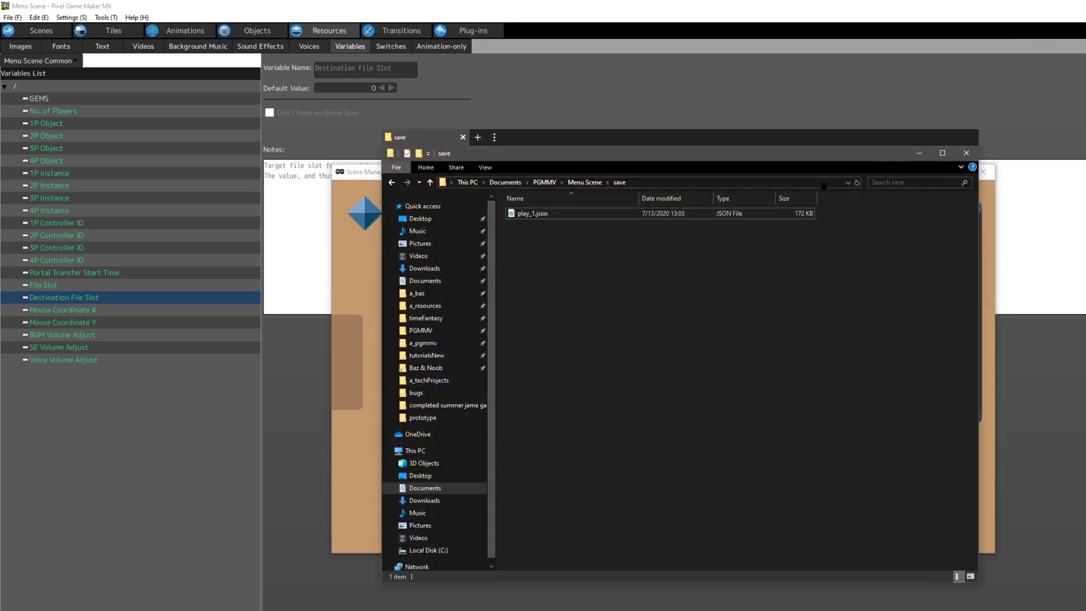
{"action": "left_click", "coordinate": [919, 153]}
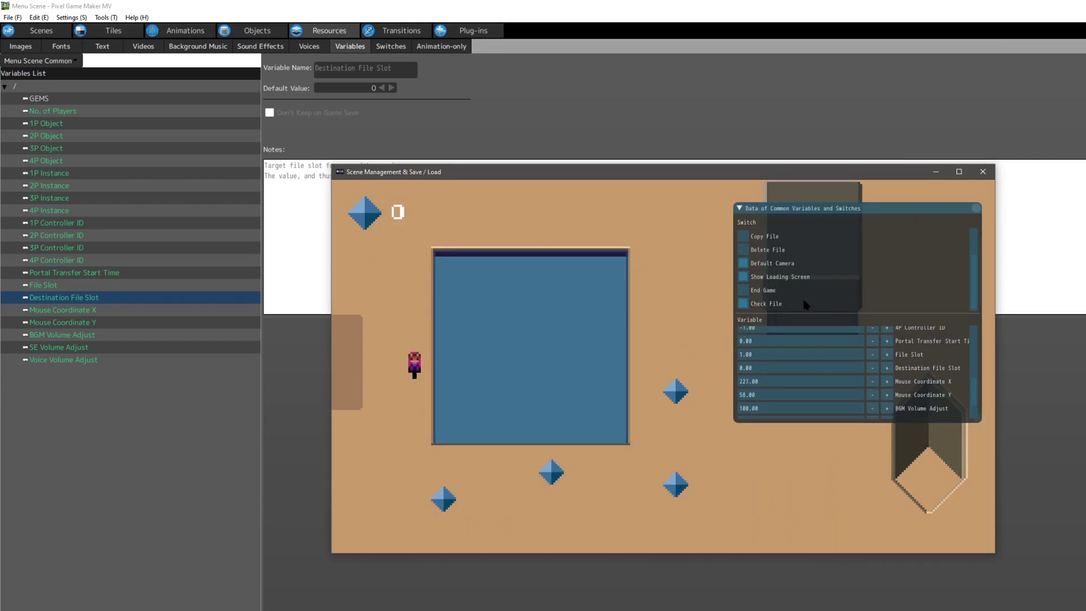
Step: Copy save slot 1 to Destination File Slot 2 in the test game, and check the save folder for play_2.json
{"action": "left_click", "coordinate": [886, 369]}
{"action": "left_click", "coordinate": [887, 368]}
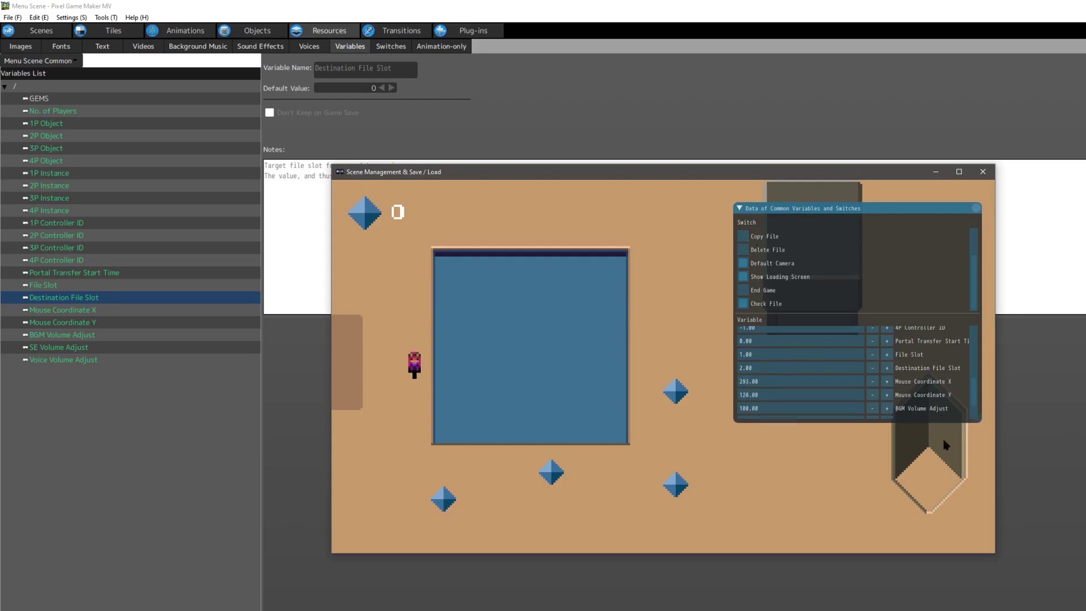
{"action": "left_click", "coordinate": [560, 609]}
{"action": "left_click", "coordinate": [535, 225]}
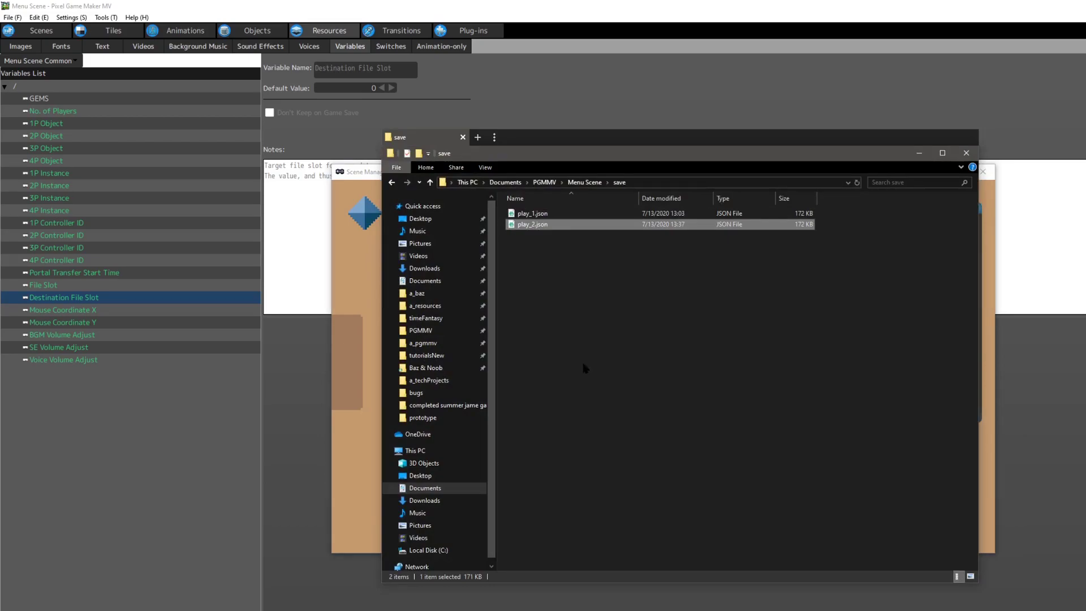
{"action": "left_click", "coordinate": [375, 273]}
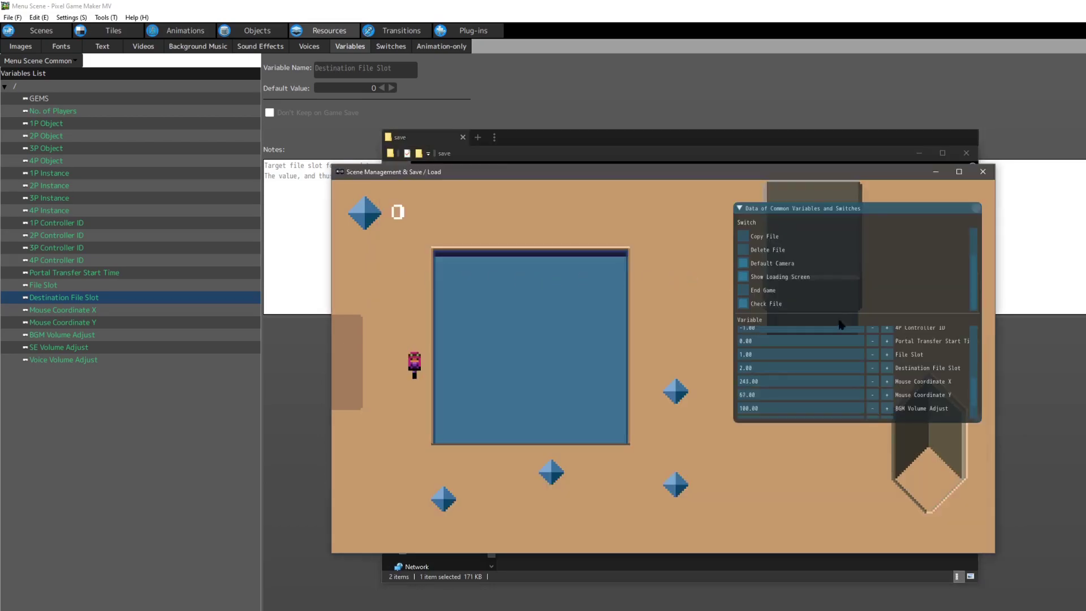
Step: Set File Slot to 2, load that save with the Load File switch, and restart the test game
{"action": "left_click", "coordinate": [886, 355]}
{"action": "scroll", "coordinate": [830, 308], "scroll_direction": "up", "scroll_amount": 2}
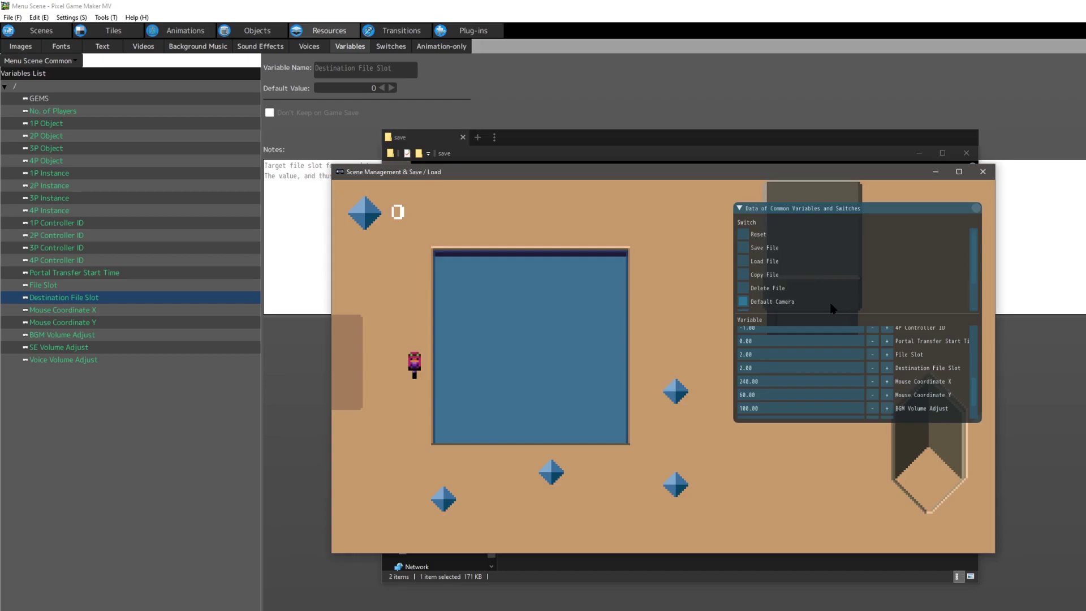
{"action": "left_click", "coordinate": [744, 261]}
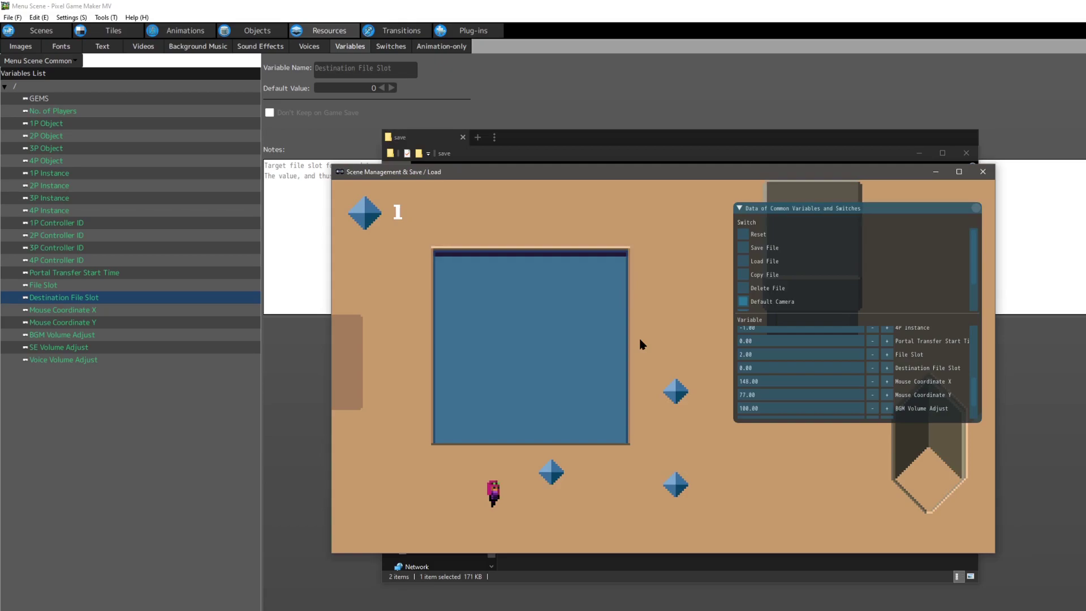
{"action": "key", "text": "F5"}
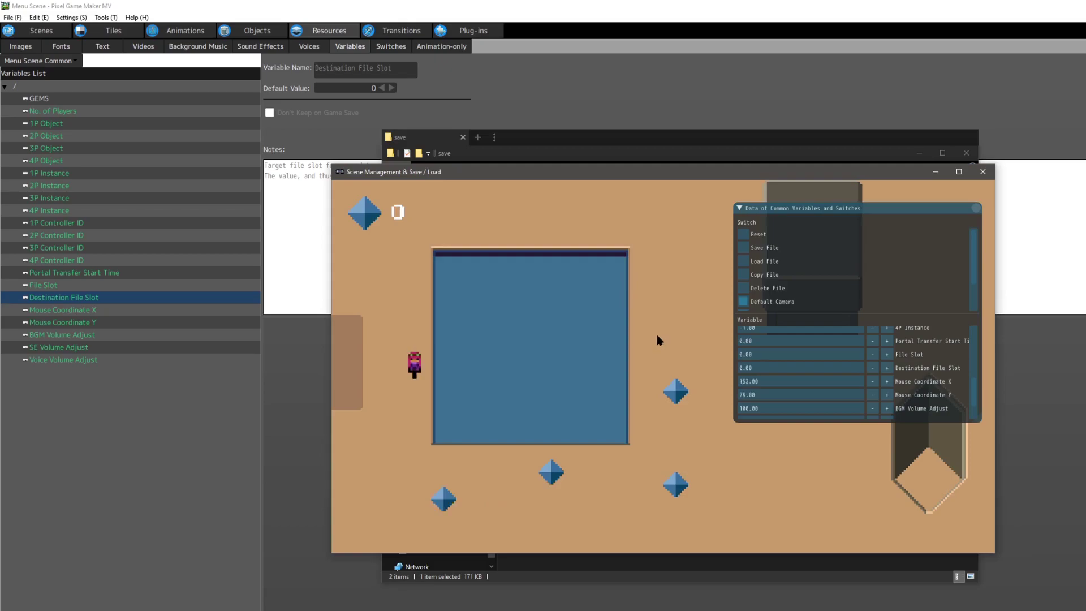
Step: Set File Slot to 1 and load that save to compare it with the copy
{"action": "left_click", "coordinate": [887, 354]}
{"action": "scroll", "coordinate": [767, 306], "scroll_direction": "down", "scroll_amount": 1}
{"action": "scroll", "coordinate": [826, 304], "scroll_direction": "up", "scroll_amount": 1}
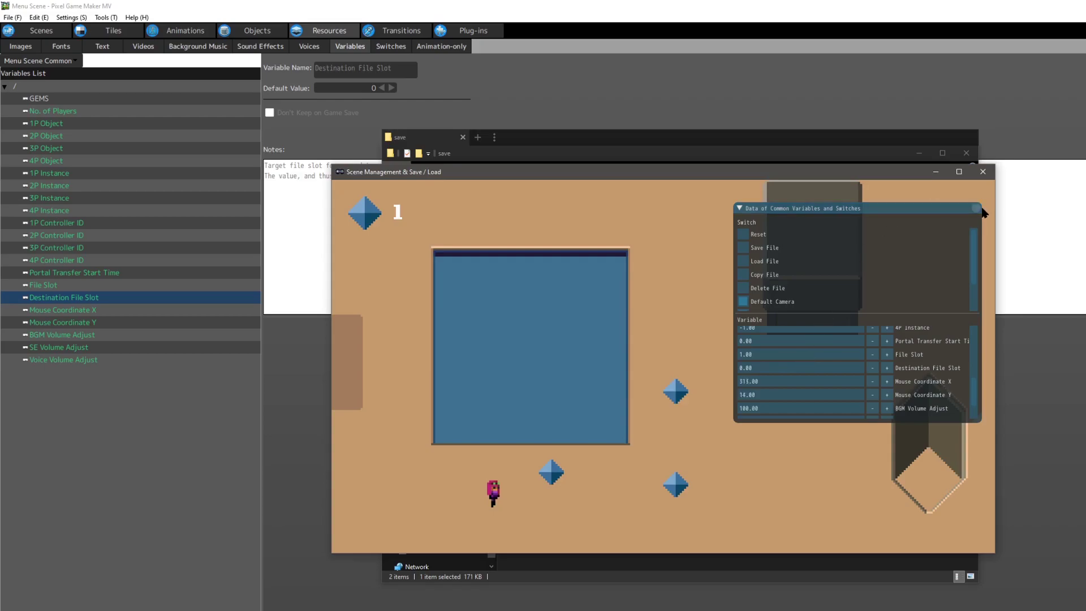
Step: Close the test game, minimize the save folder, and review the Copy File switch's notes again
{"action": "left_click", "coordinate": [982, 171]}
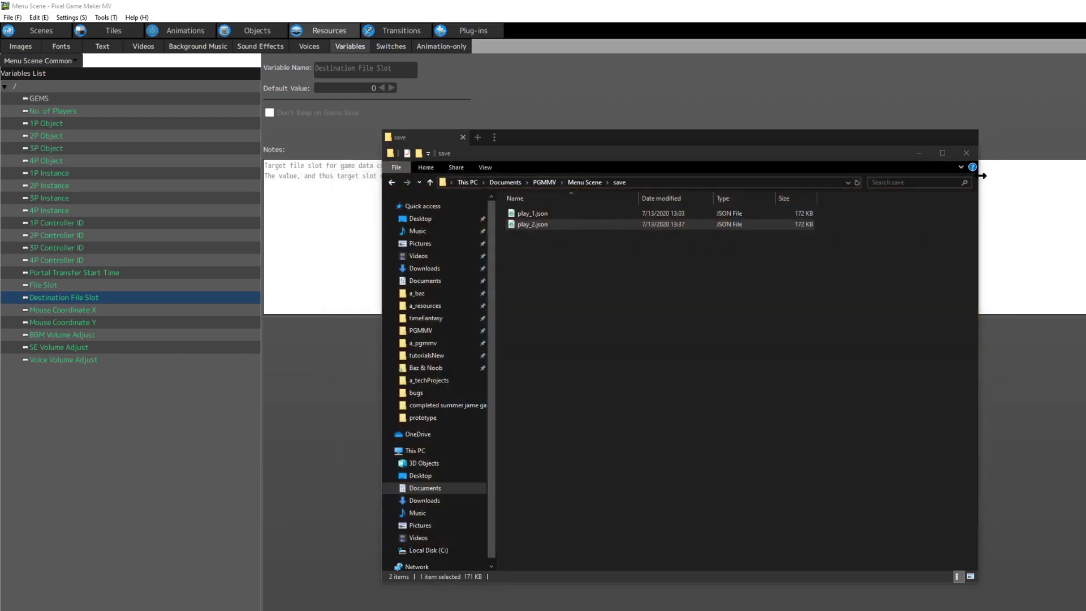
{"action": "left_click", "coordinate": [918, 153]}
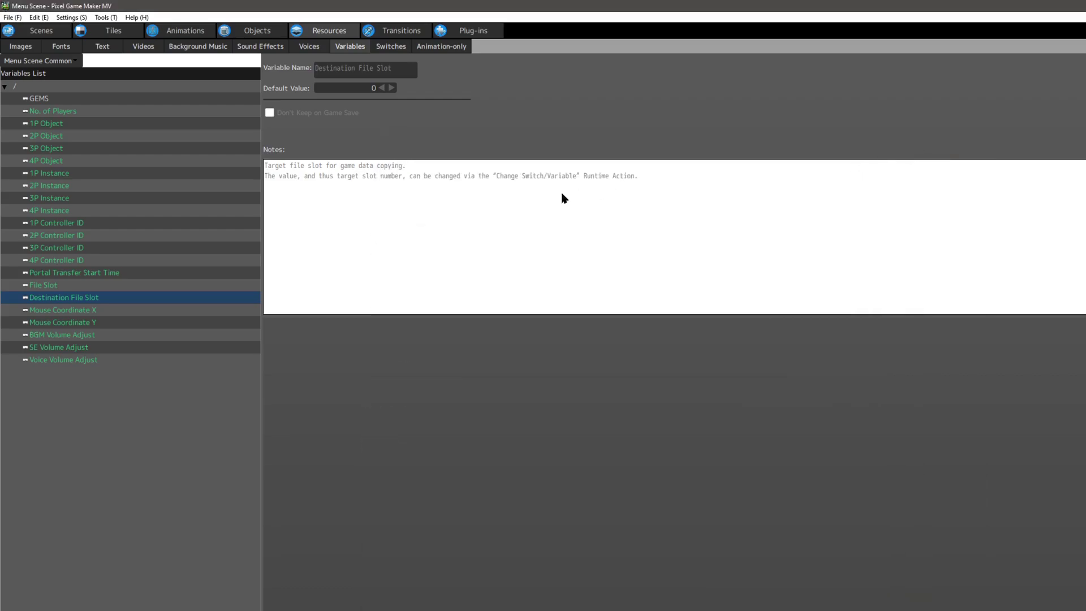
{"action": "left_click", "coordinate": [396, 46]}
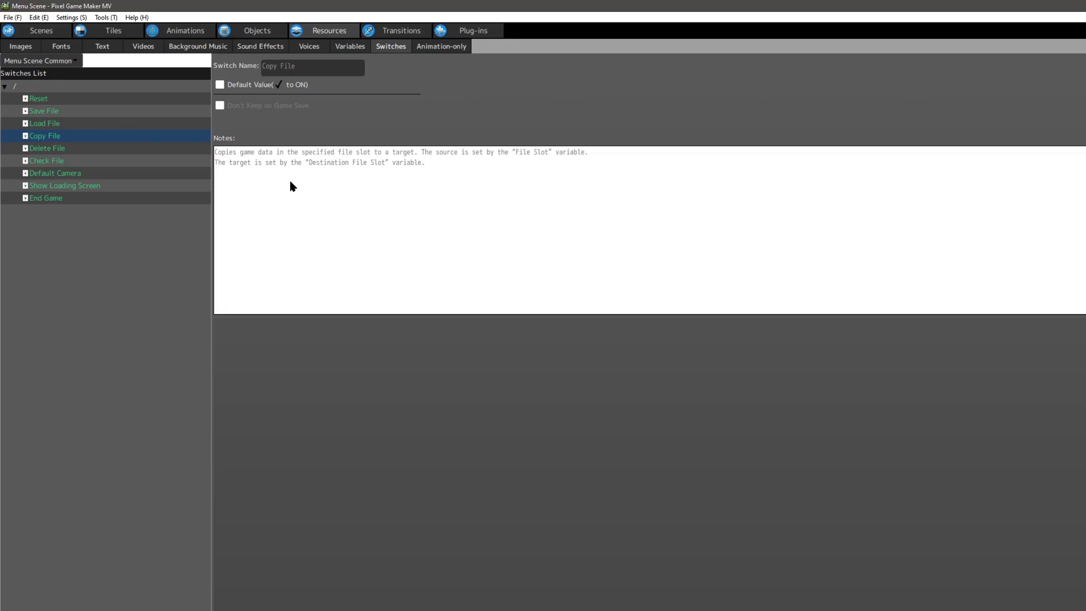
Step: Add a Load a File runtime action to the player's change file slot action, with all load options enabled and a Slide Up screen sequence
{"action": "left_click", "coordinate": [258, 31]}
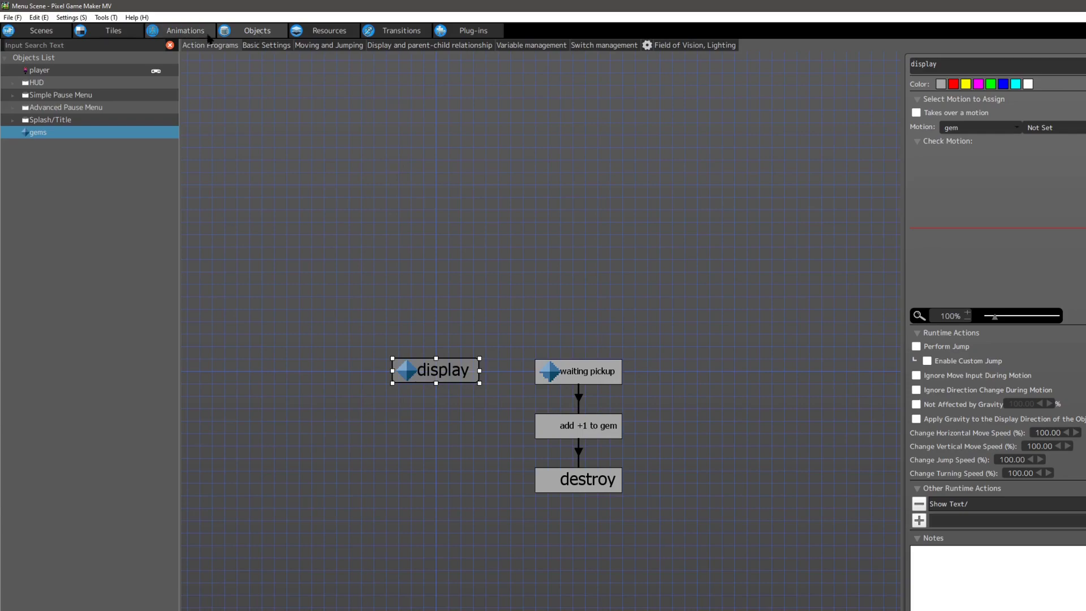
{"action": "left_click", "coordinate": [56, 70]}
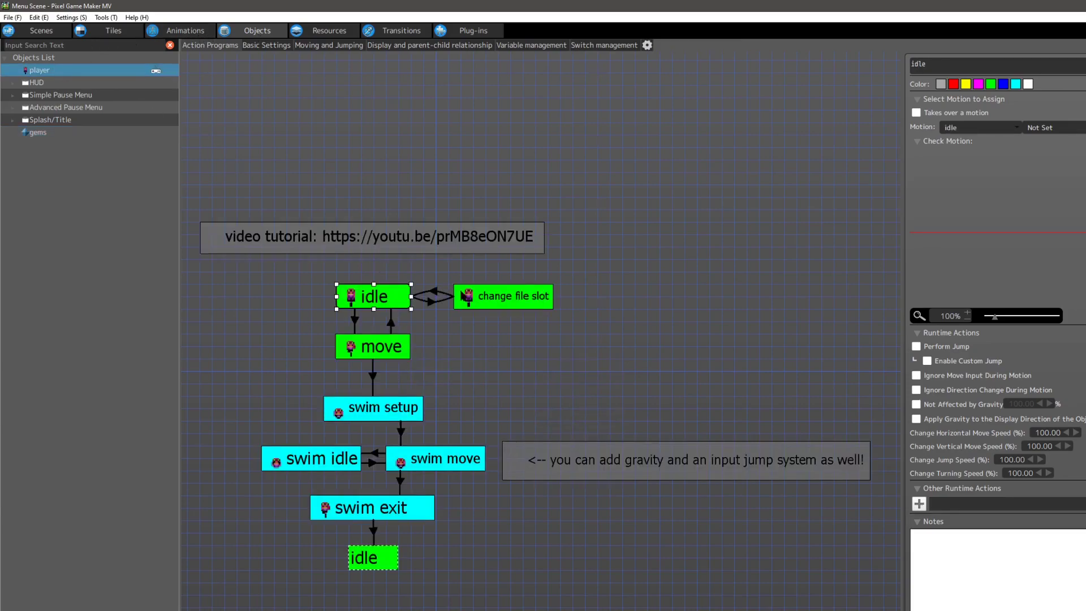
{"action": "left_click", "coordinate": [477, 296]}
{"action": "left_click", "coordinate": [920, 521]}
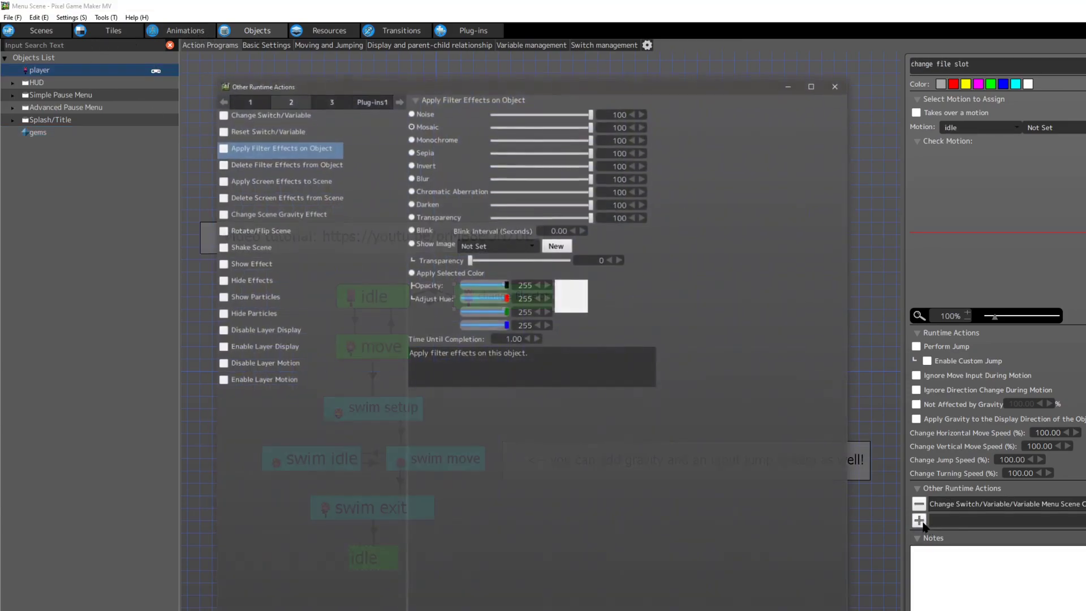
{"action": "left_click", "coordinate": [330, 101]}
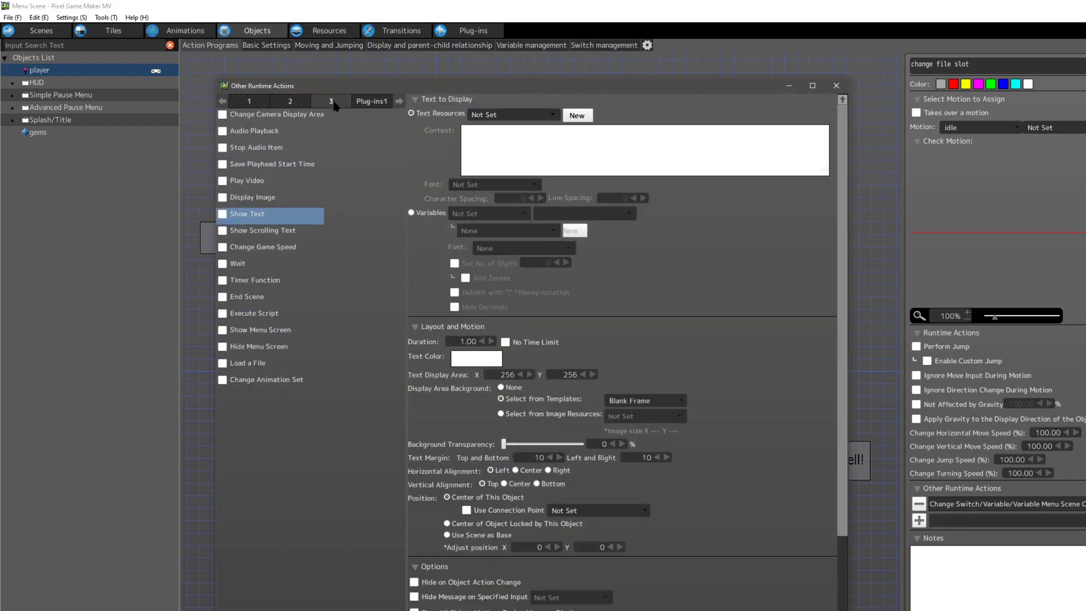
{"action": "left_click", "coordinate": [240, 368]}
{"action": "left_click", "coordinate": [223, 363]}
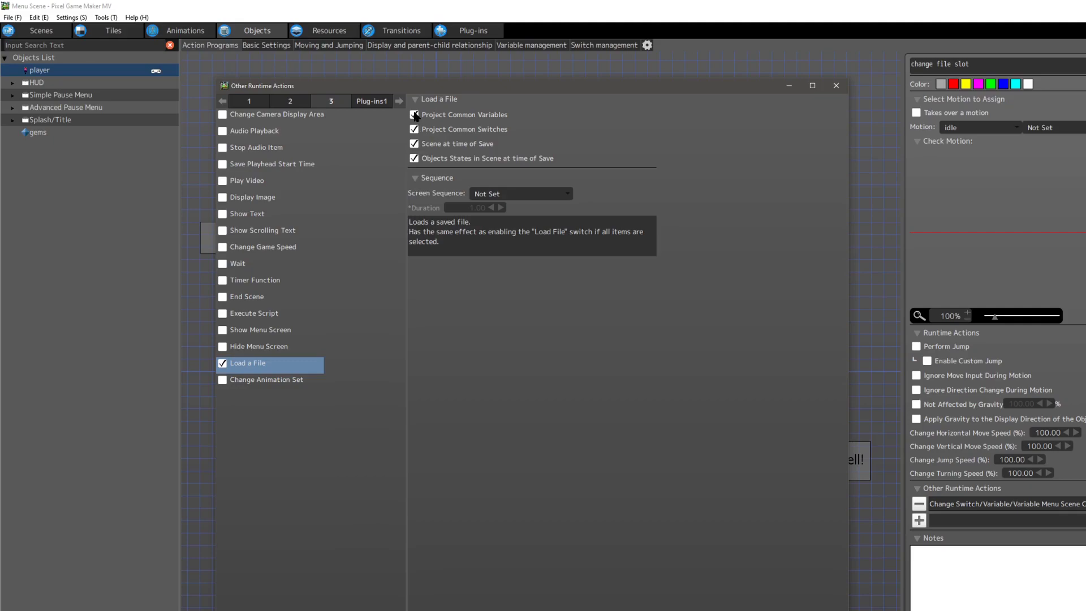
{"action": "left_click", "coordinate": [500, 195]}
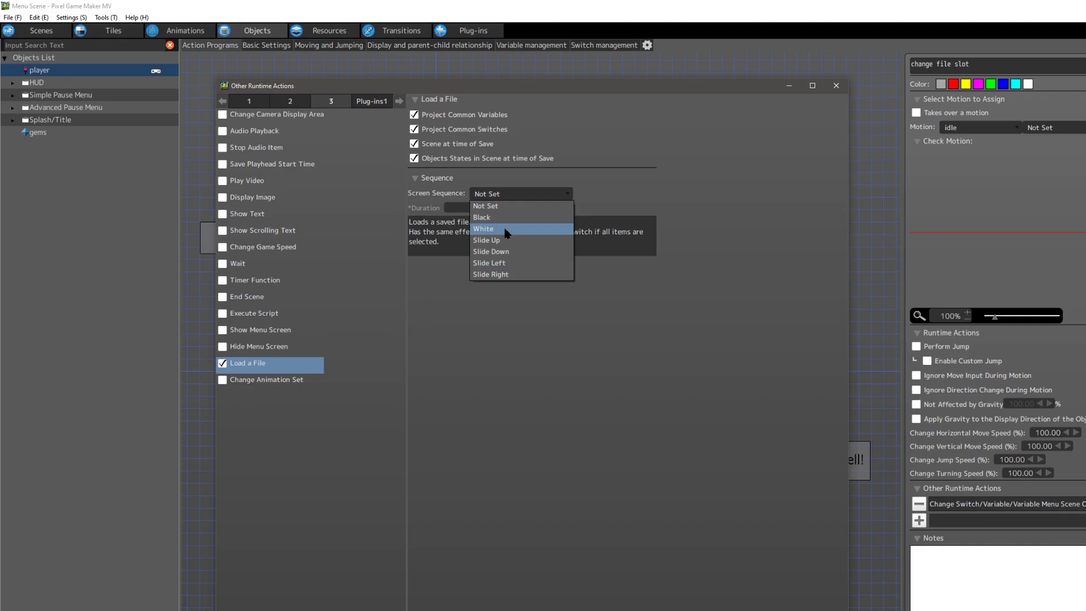
{"action": "left_click", "coordinate": [502, 241]}
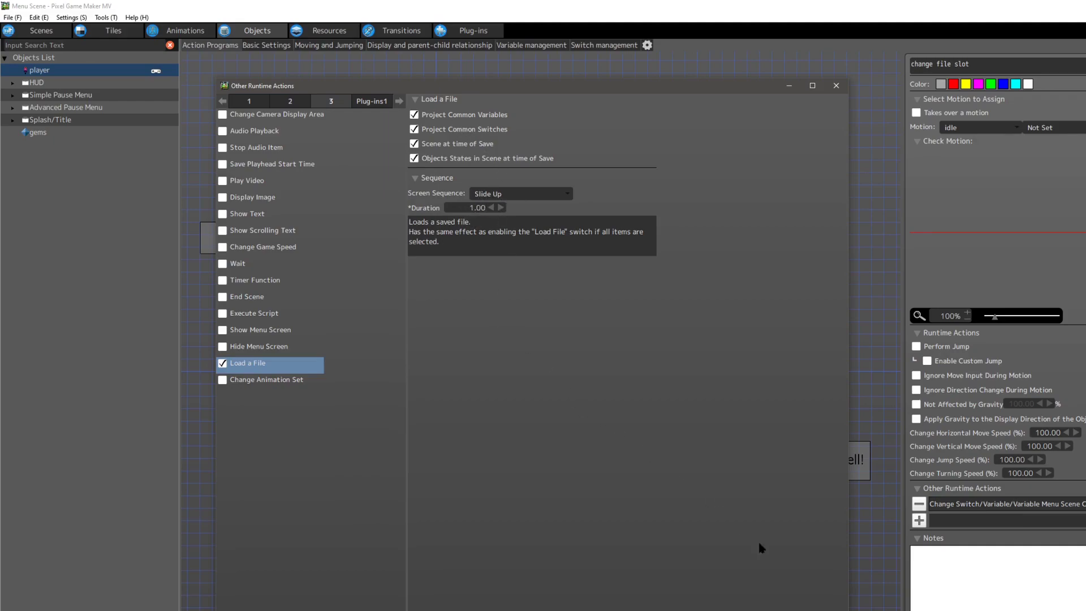
{"action": "left_click", "coordinate": [781, 610]}
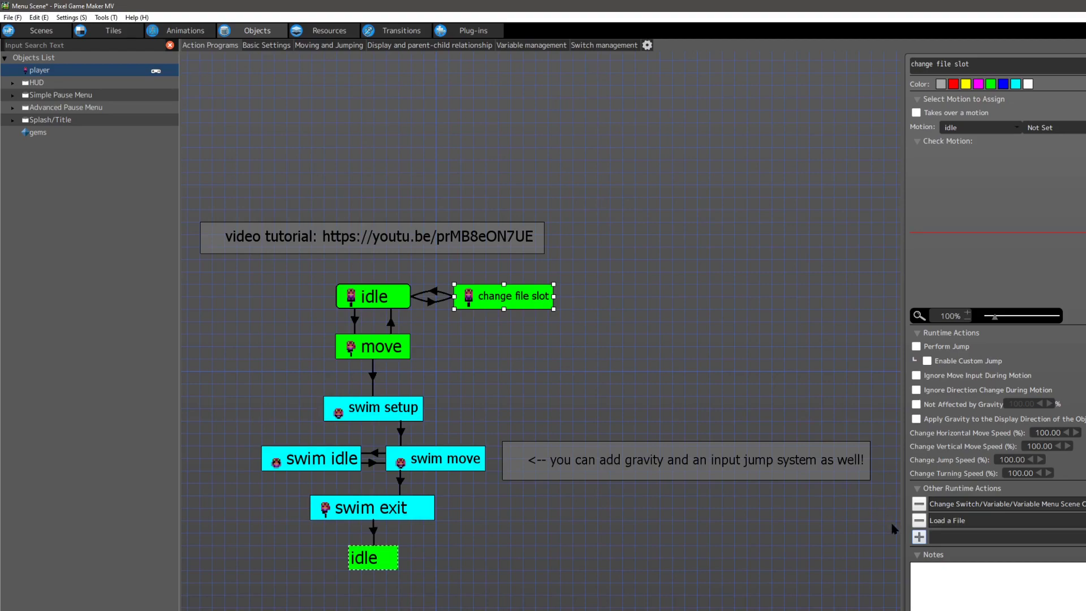
Step: Widen the change file slot action's settings and examine the order of its File Slot change and Load a File runtime actions
{"action": "left_click", "coordinate": [919, 537]}
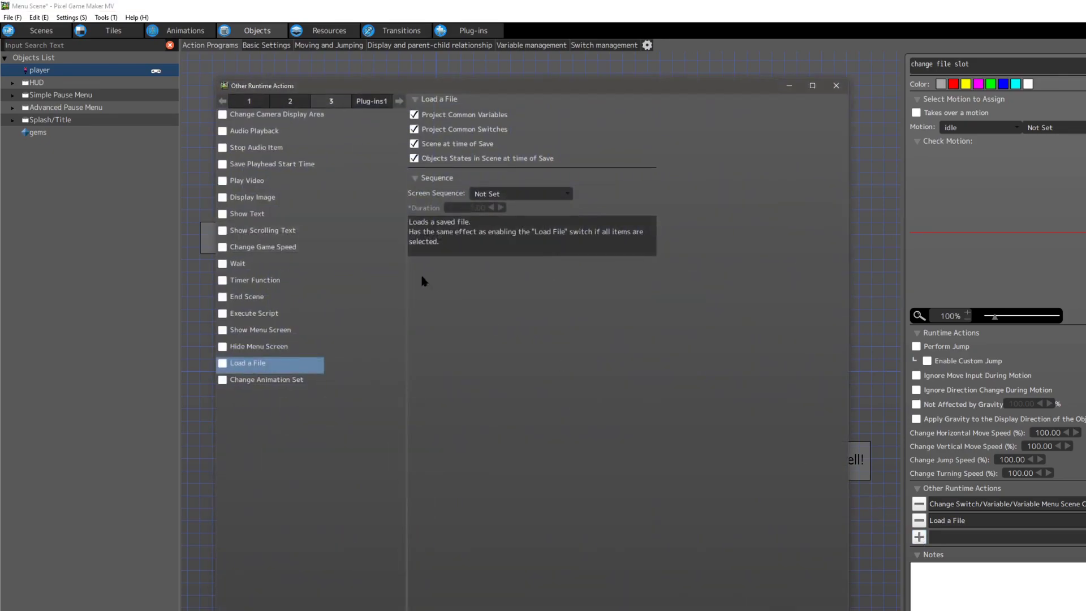
{"action": "left_click", "coordinate": [836, 86]}
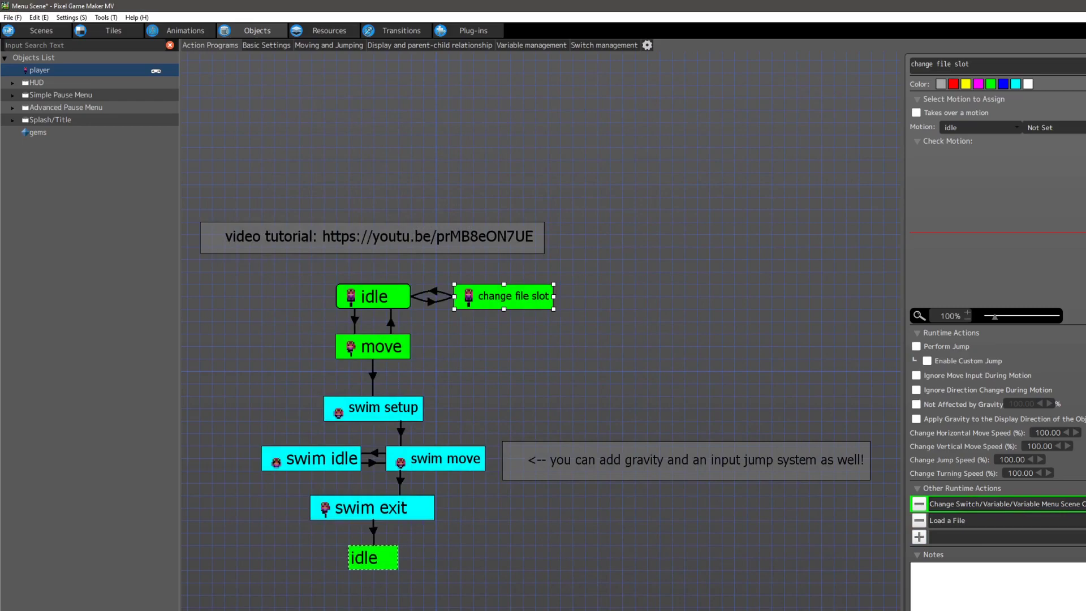
{"action": "left_click_drag", "start_coordinate": [903, 389], "coordinate": [784, 388]}
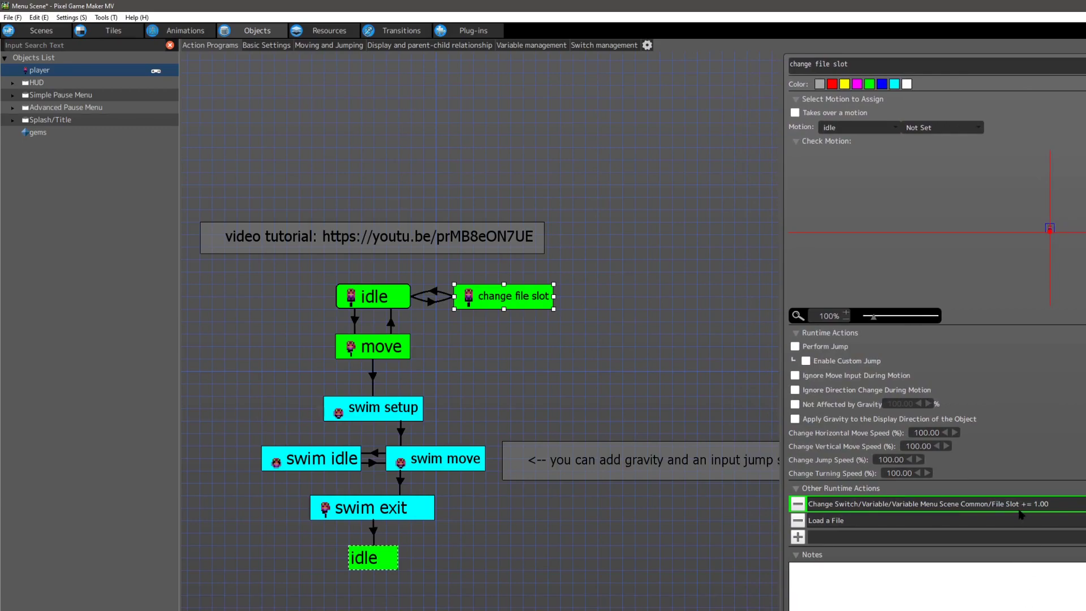
{"action": "left_click", "coordinate": [842, 527]}
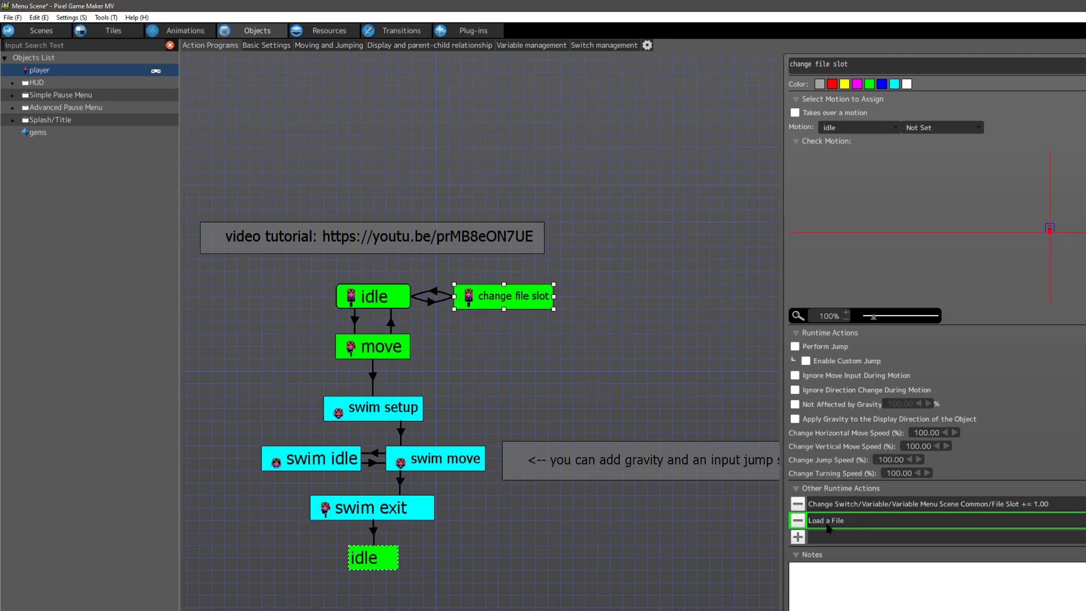
{"action": "left_click", "coordinate": [905, 504]}
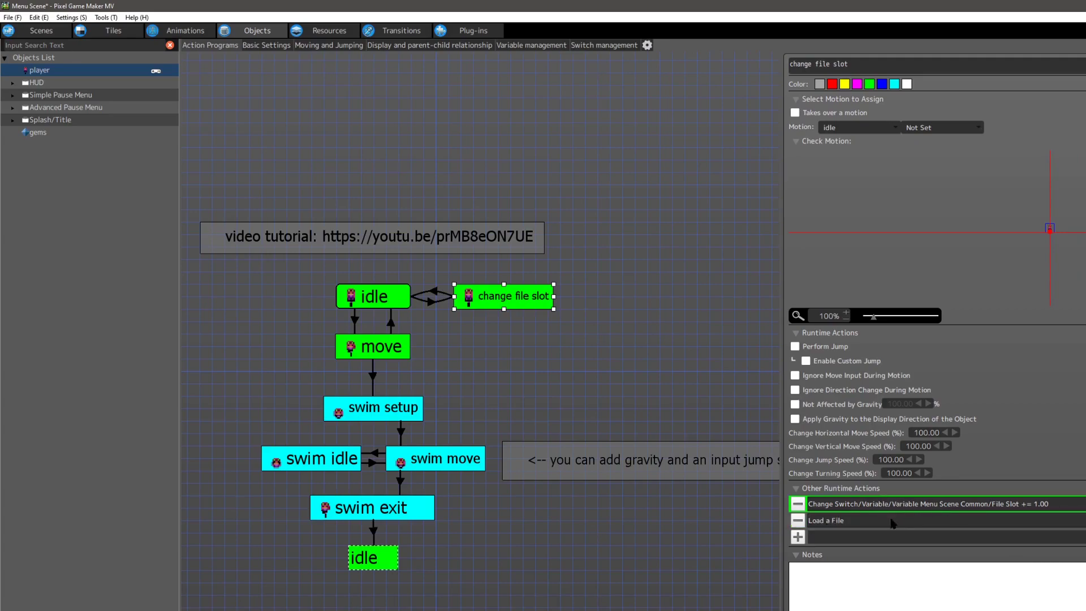
{"action": "left_click", "coordinate": [868, 525]}
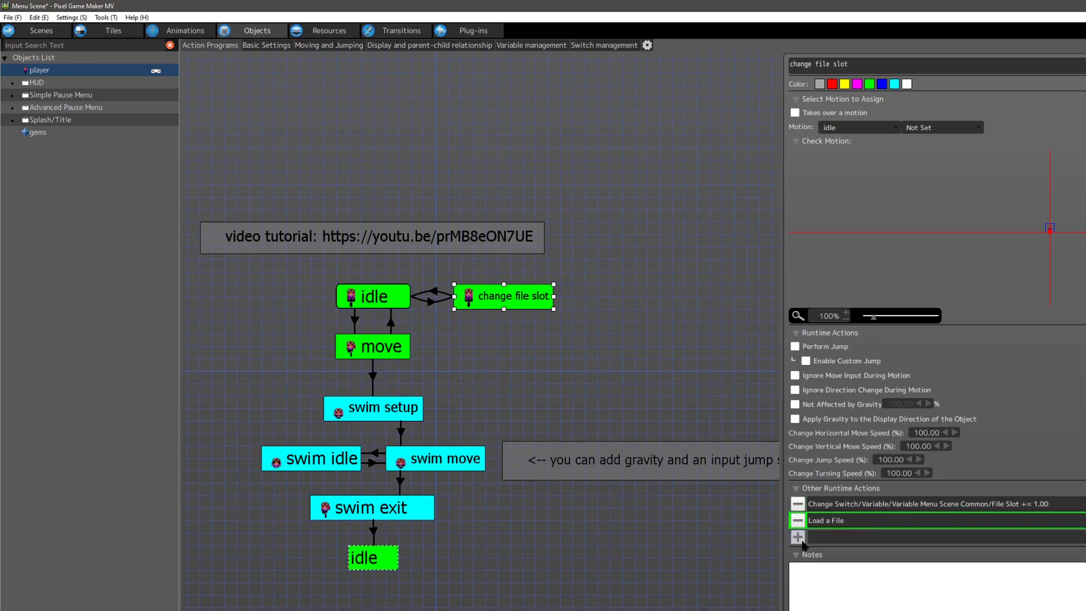
Step: Add a Wait runtime action of 0.05 seconds targeting This Runtime Action to the player's change file slot action
{"action": "left_click", "coordinate": [802, 540]}
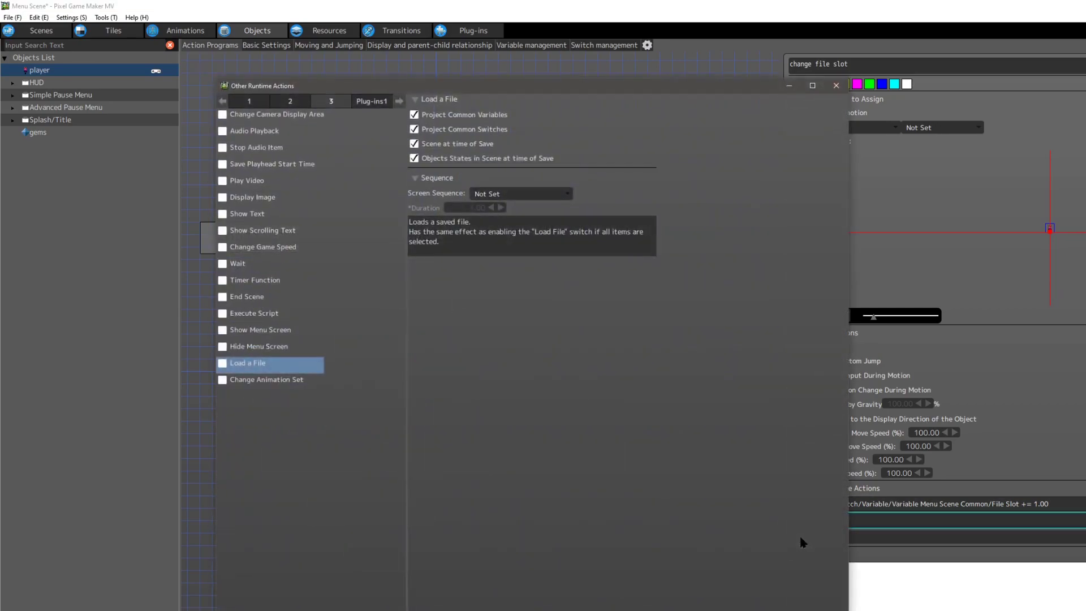
{"action": "left_click", "coordinate": [223, 264]}
{"action": "double_click", "coordinate": [469, 113]}
{"action": "type", "text": "0.05"}
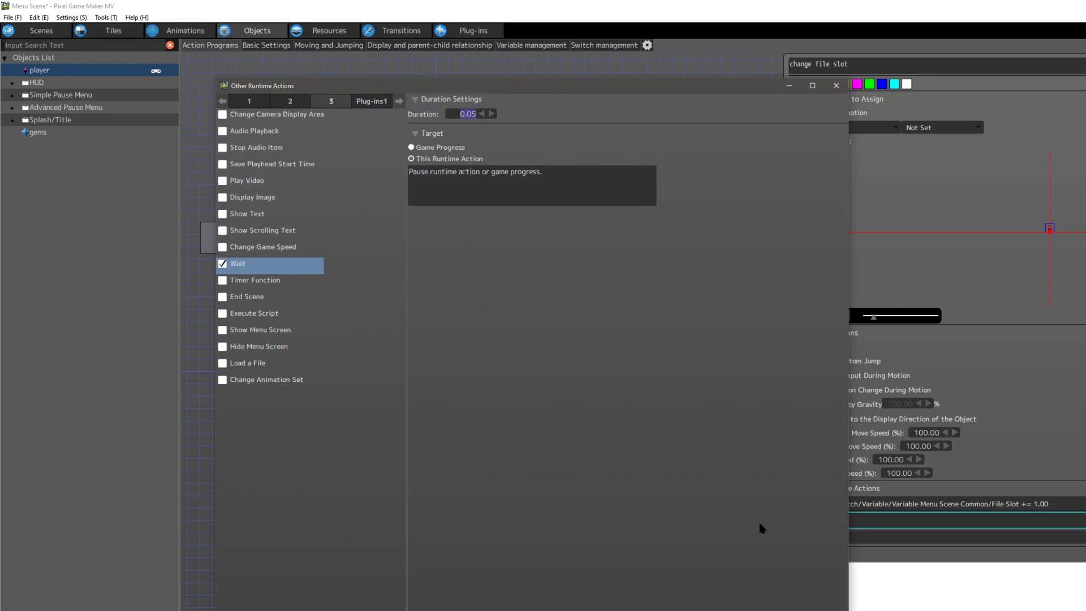
{"action": "left_click", "coordinate": [784, 609]}
Step: Move the Wait runtime action between the File Slot change and Load a File, and review the resulting order
{"action": "double_click", "coordinate": [845, 538]}
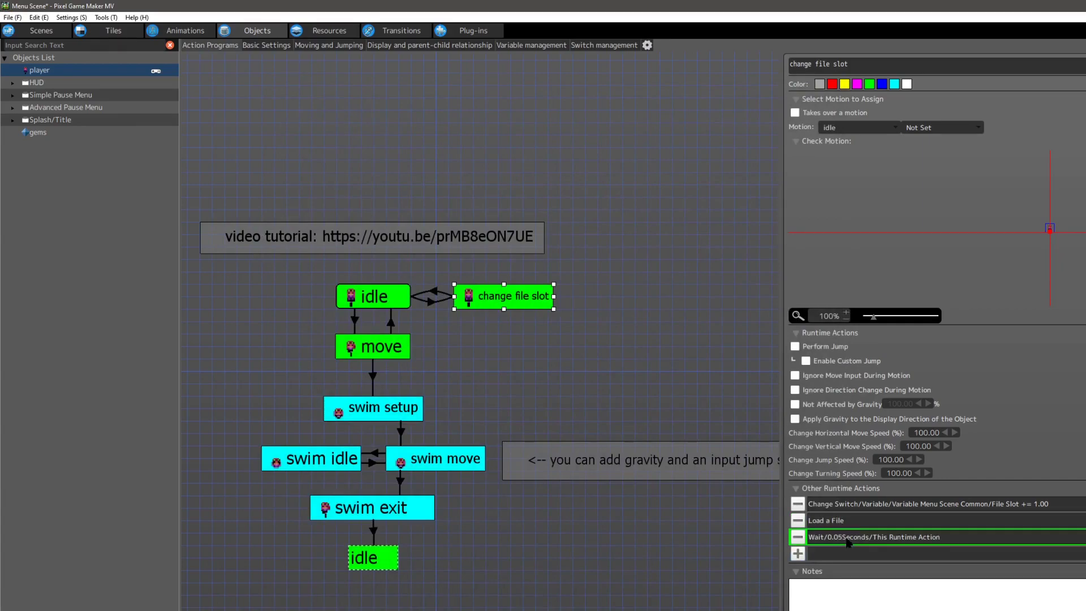
{"action": "left_click", "coordinate": [850, 534]}
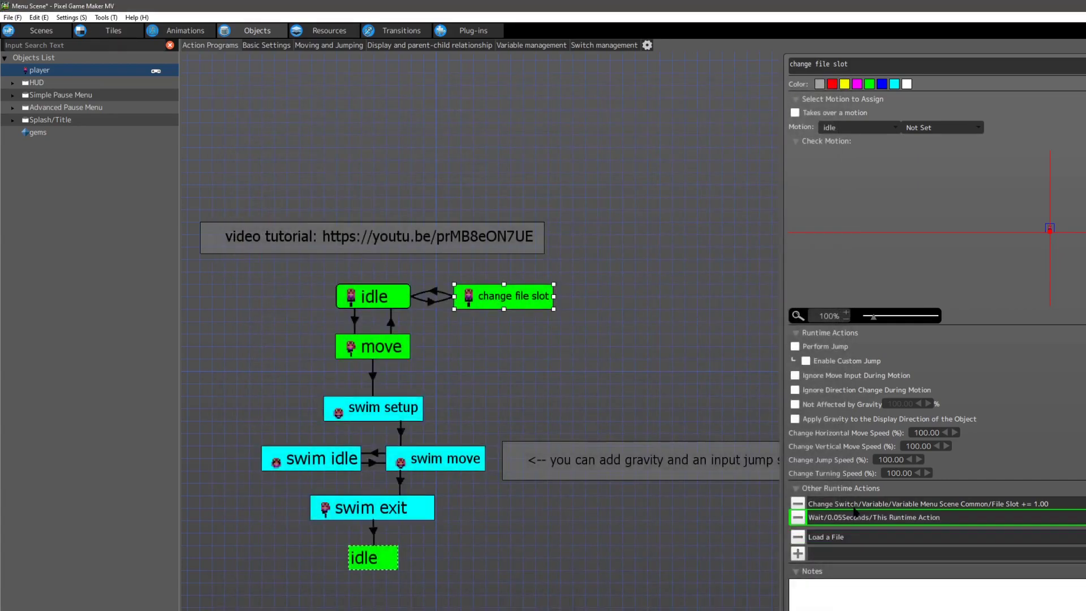
{"action": "left_click_drag", "start_coordinate": [853, 535], "coordinate": [856, 527]}
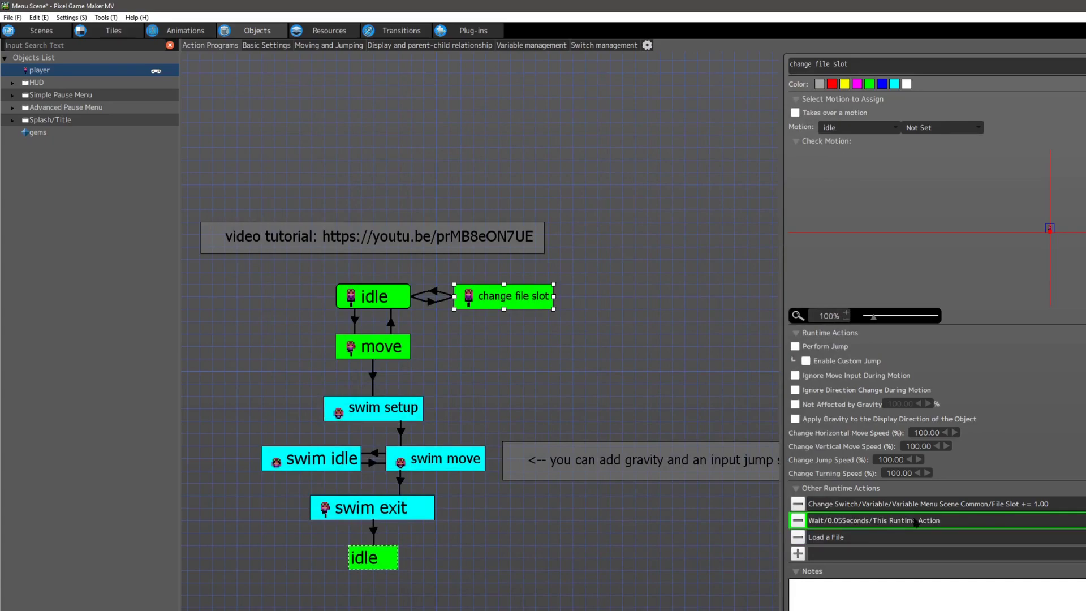
{"action": "left_click", "coordinate": [863, 543]}
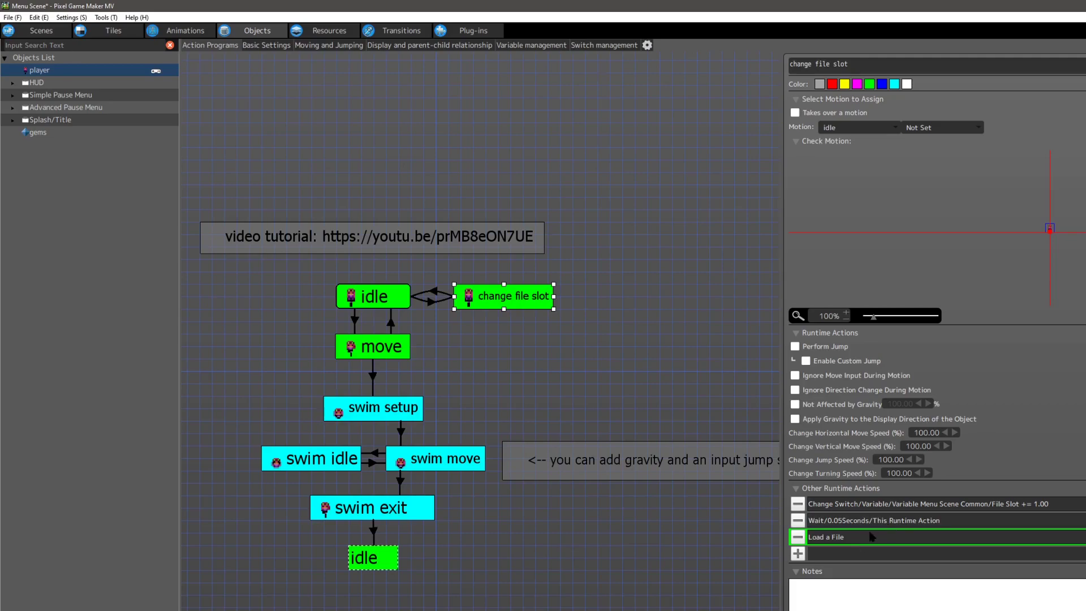
{"action": "left_click", "coordinate": [884, 526]}
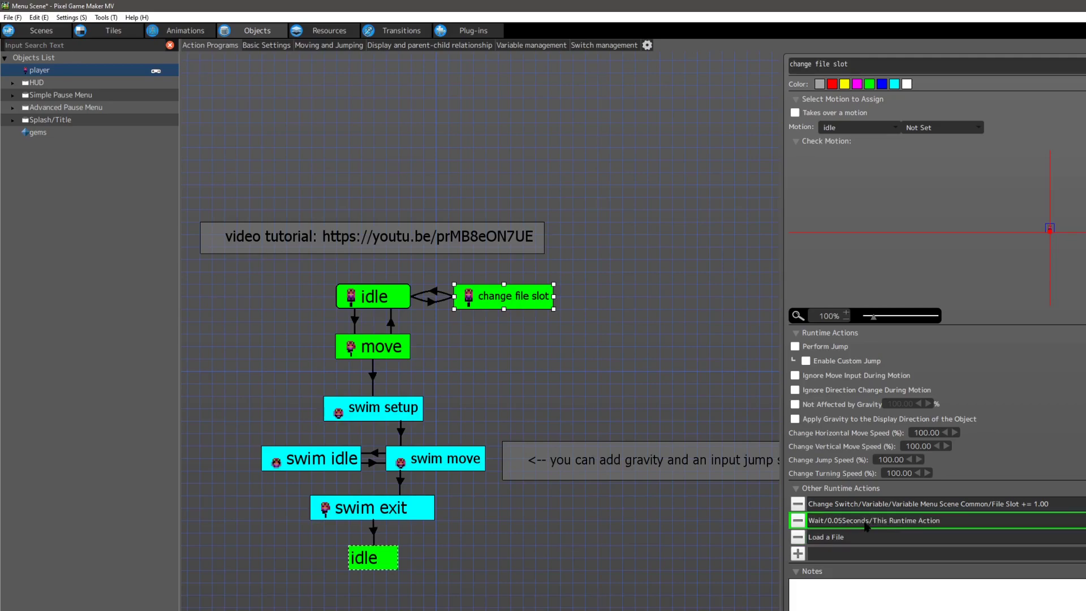
Step: Add a runtime action that turns the Menu Scene Common switch Save File ON after Load a File
{"action": "left_click", "coordinate": [797, 554]}
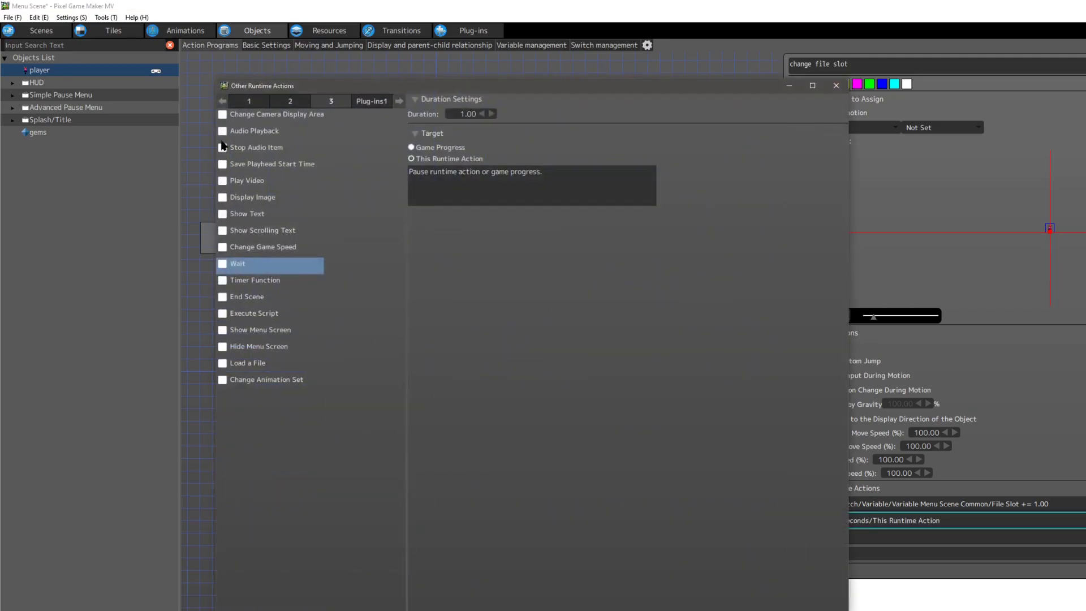
{"action": "left_click", "coordinate": [283, 105]}
{"action": "left_click", "coordinate": [223, 114]}
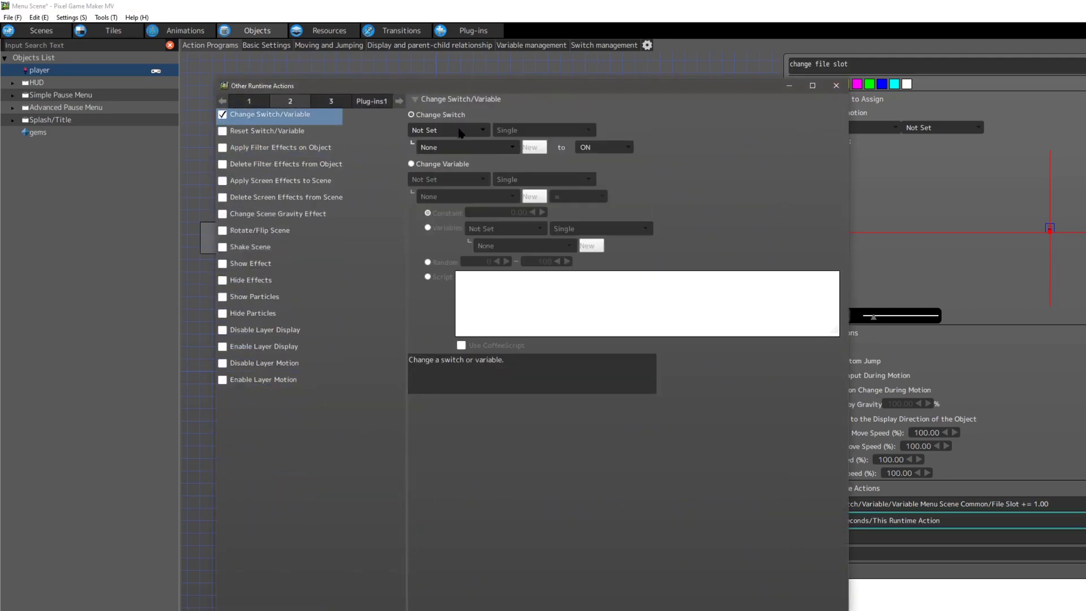
{"action": "left_click", "coordinate": [461, 133]}
{"action": "left_click", "coordinate": [456, 168]}
{"action": "left_click", "coordinate": [467, 148]}
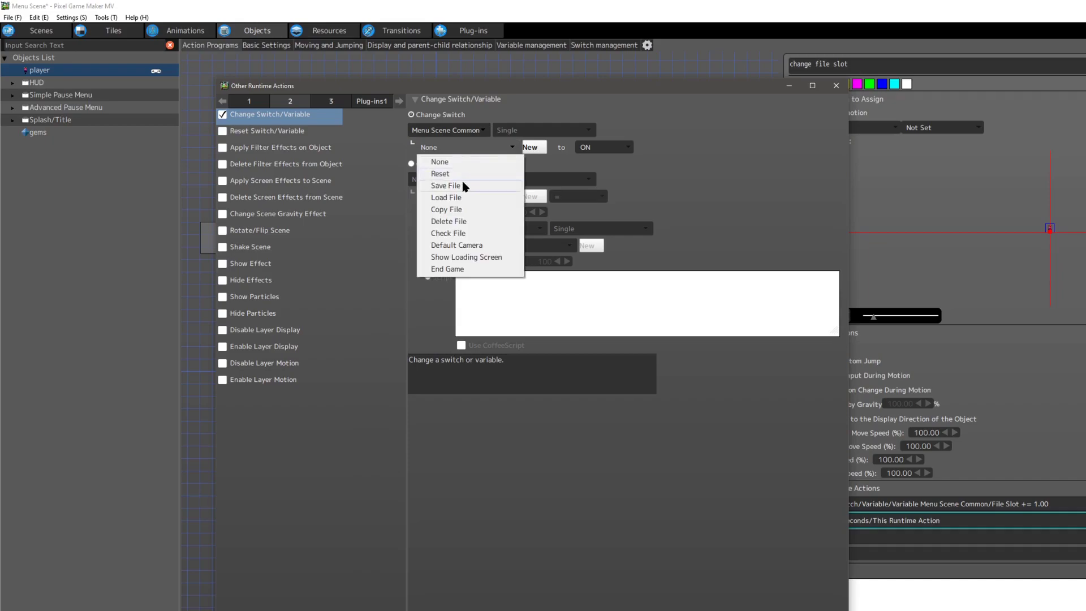
{"action": "left_click", "coordinate": [462, 177]}
{"action": "left_click", "coordinate": [758, 610]}
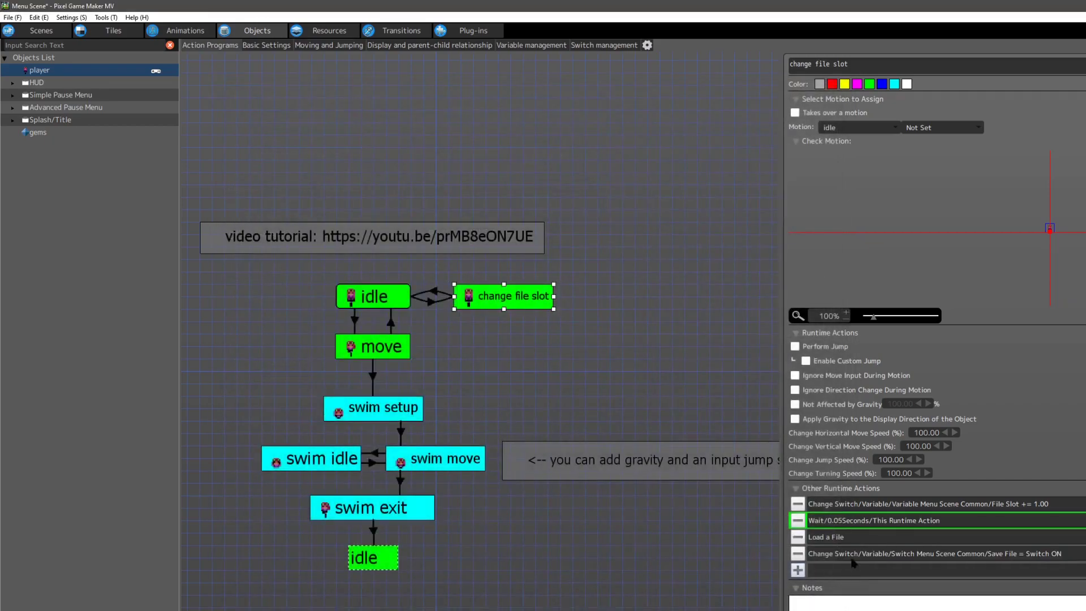
Step: Review the runtime action order and delete the Save File switch change
{"action": "left_click", "coordinate": [844, 538]}
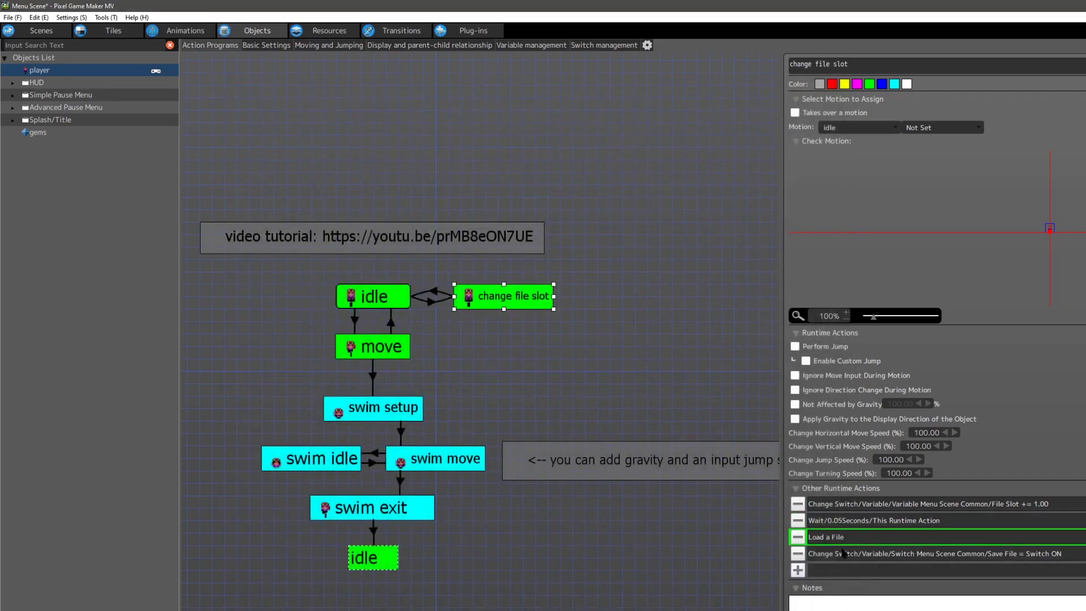
{"action": "left_click", "coordinate": [840, 524]}
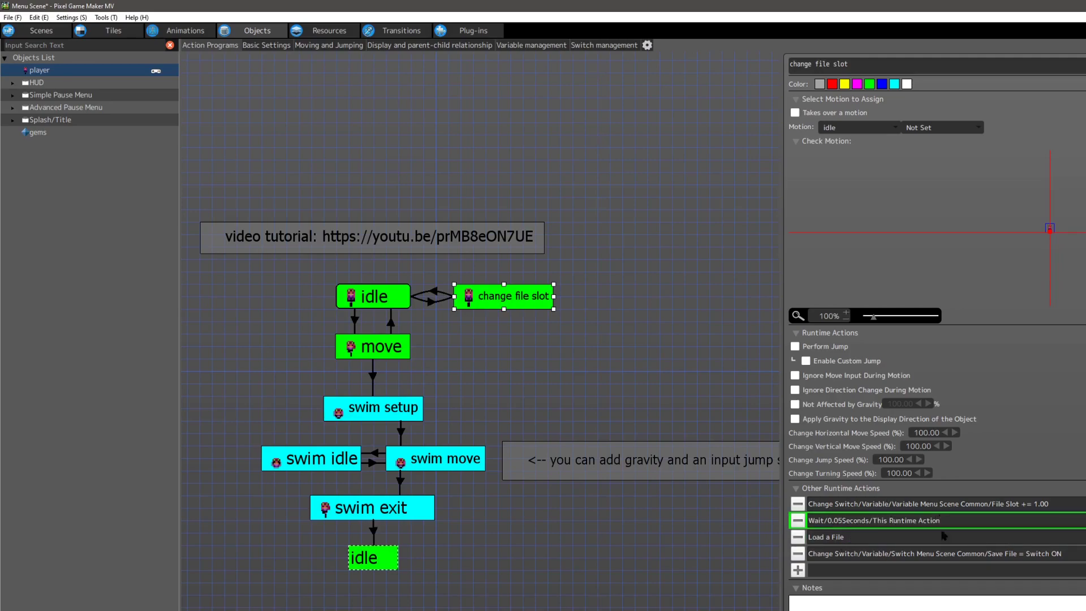
{"action": "left_click", "coordinate": [987, 558]}
{"action": "left_click", "coordinate": [1016, 508]}
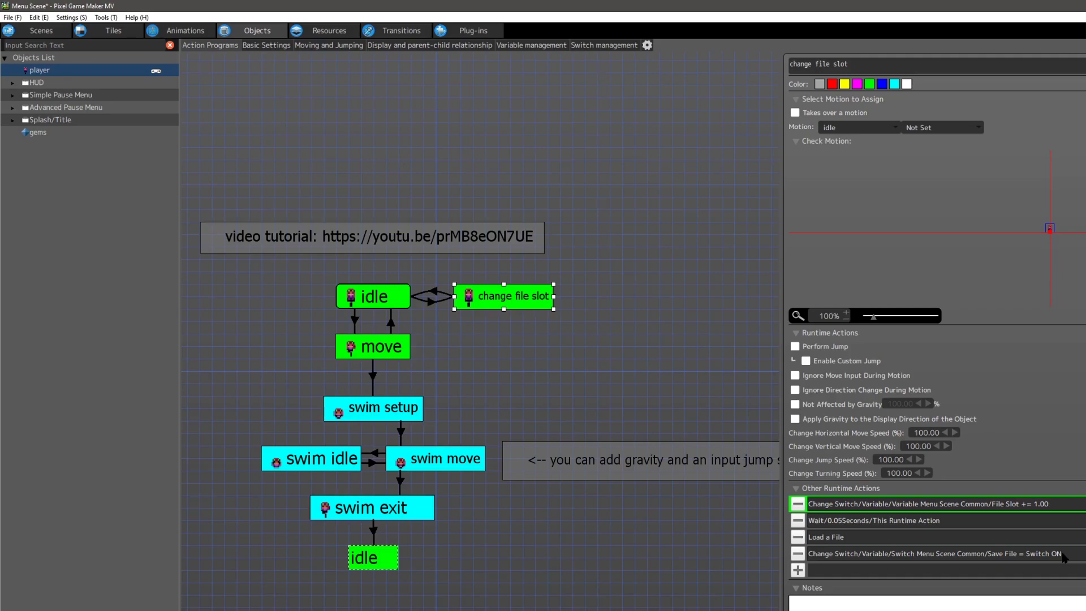
{"action": "left_click", "coordinate": [798, 553]}
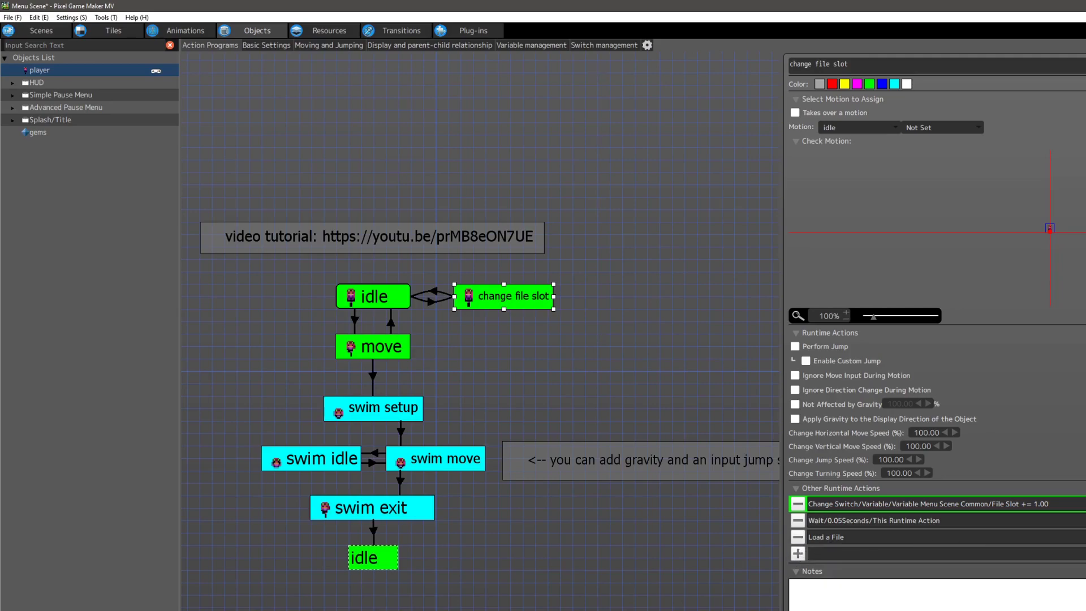
Step: Narrow the action settings, run the test game, and trigger the player's change file slot action to test loading a save
{"action": "left_click_drag", "start_coordinate": [780, 299], "coordinate": [915, 303]}
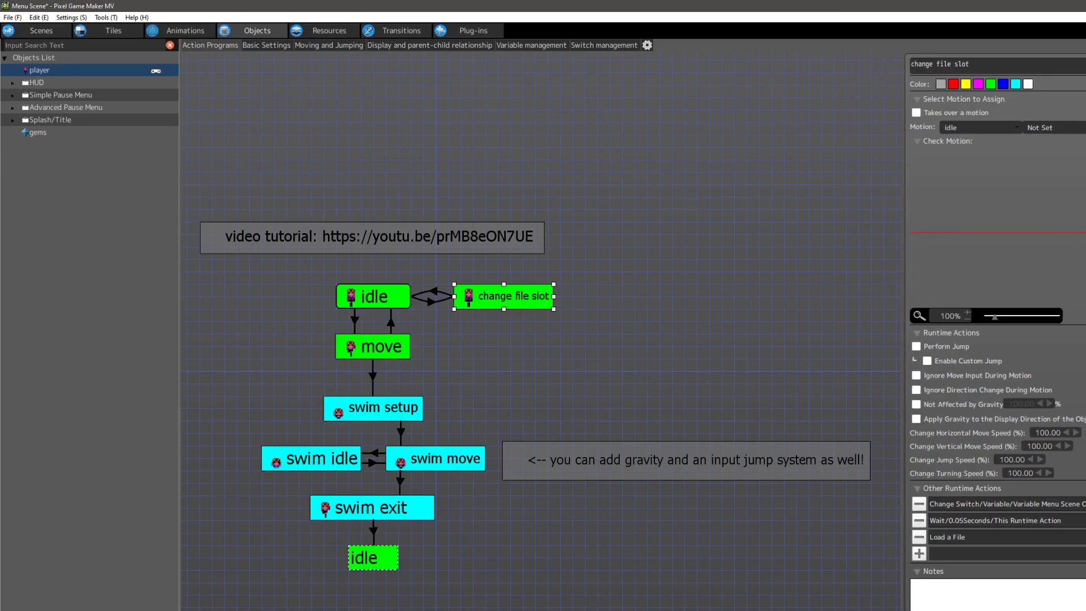
{"action": "key", "text": "F5"}
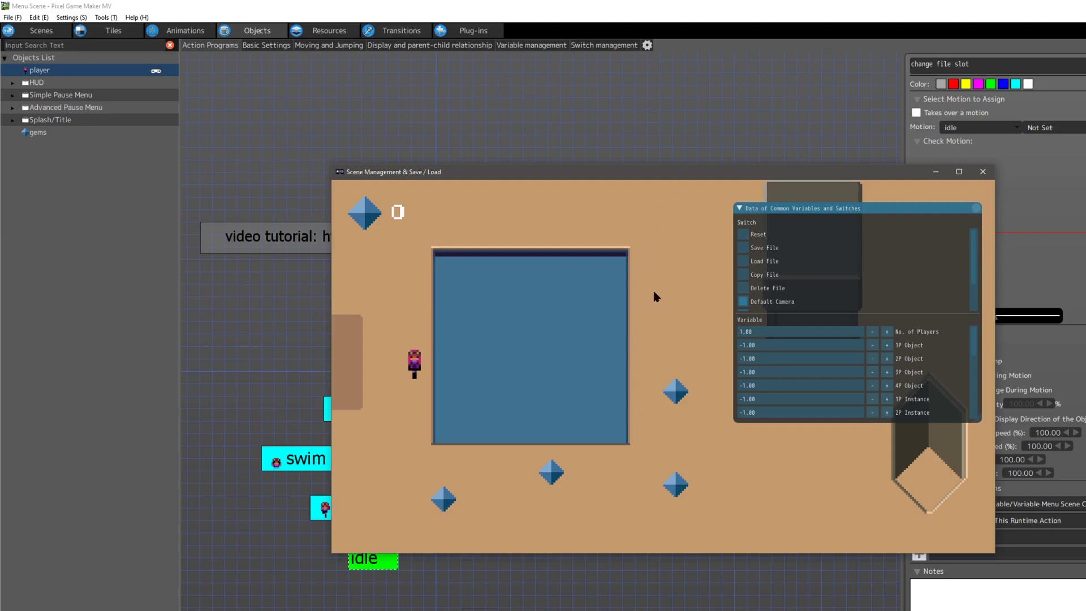
{"action": "scroll", "coordinate": [763, 285], "scroll_direction": "down", "scroll_amount": 1}
{"action": "scroll", "coordinate": [764, 284], "scroll_direction": "up", "scroll_amount": 1}
{"action": "key", "text": "l"}
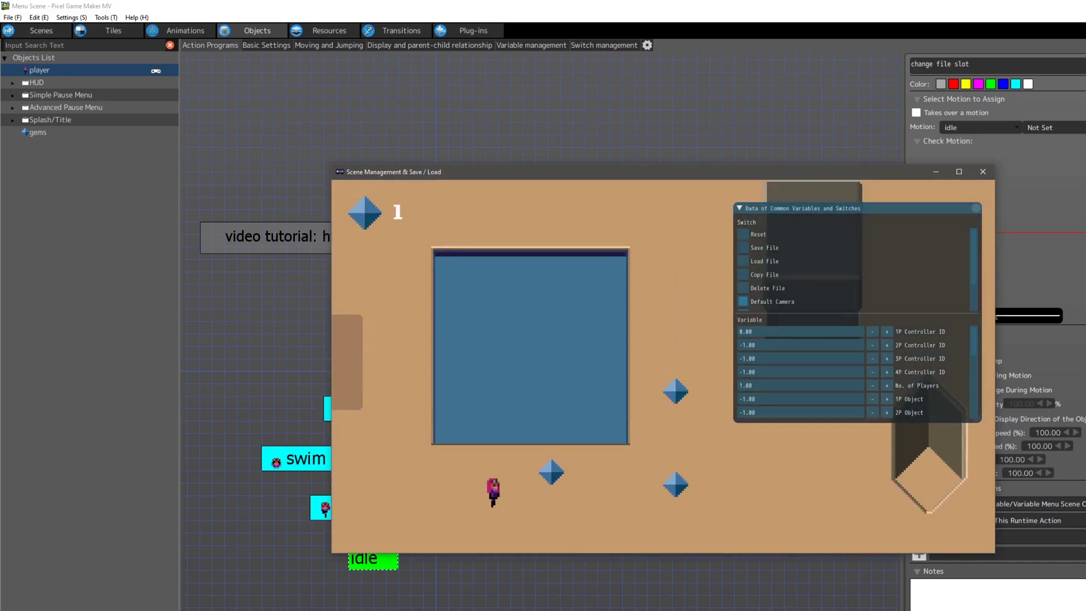
Step: Check the Load a File action's load options and Slide Up sequence, and return to the test game
{"action": "double_click", "coordinate": [1059, 537]}
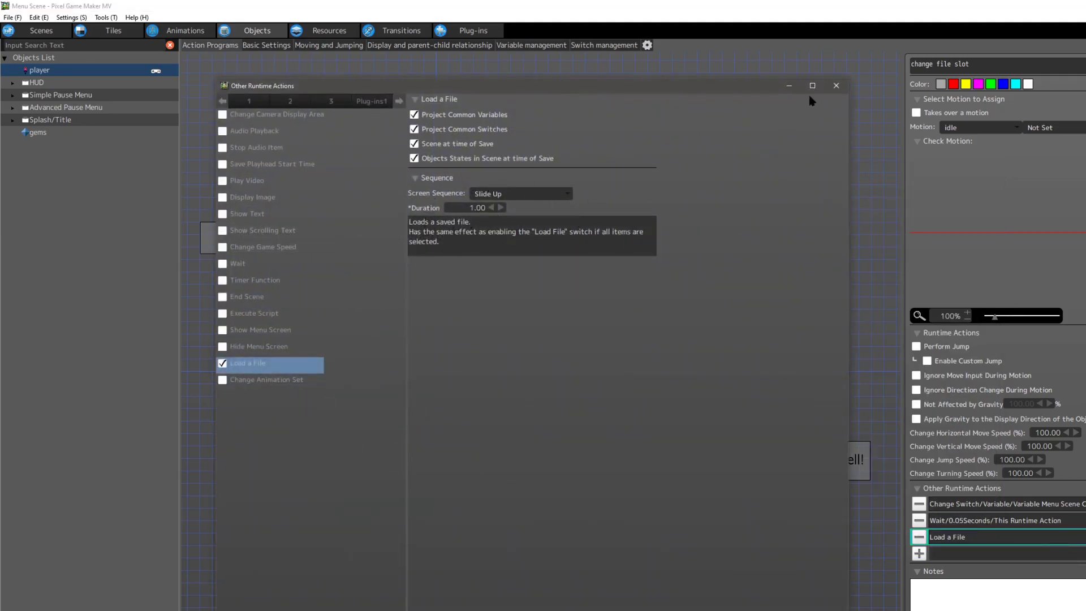
{"action": "left_click", "coordinate": [836, 85]}
{"action": "key", "text": "alt+Tab"}
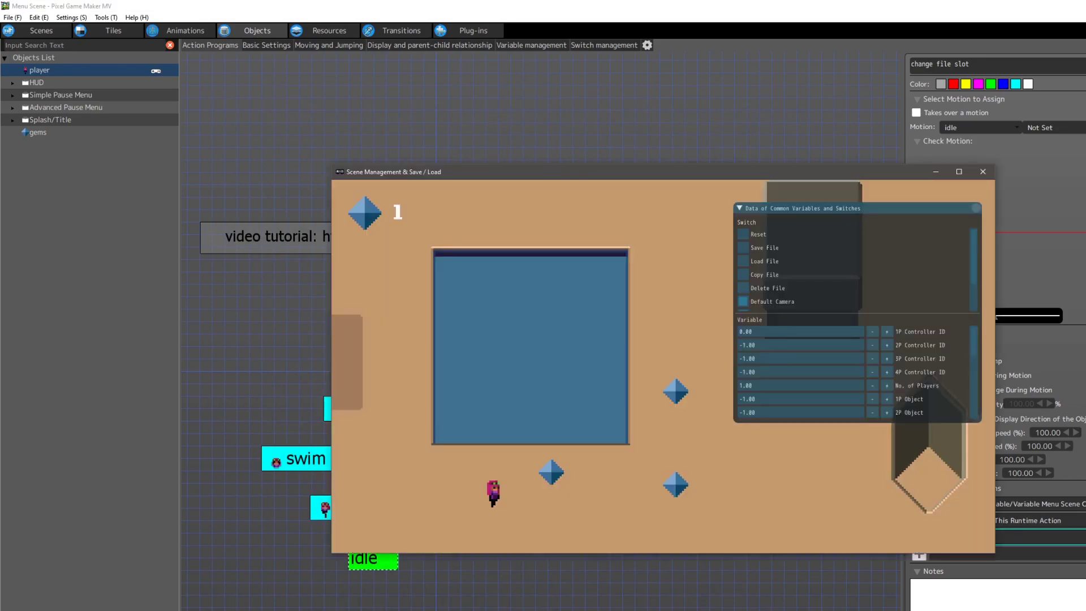
Step: Collect more gems in the test game and walk the player west to the area beyond the pool
{"action": "key", "text": "Right"}
{"action": "key", "text": "Up"}
{"action": "key", "text": "Left"}
{"action": "key", "text": "Up"}
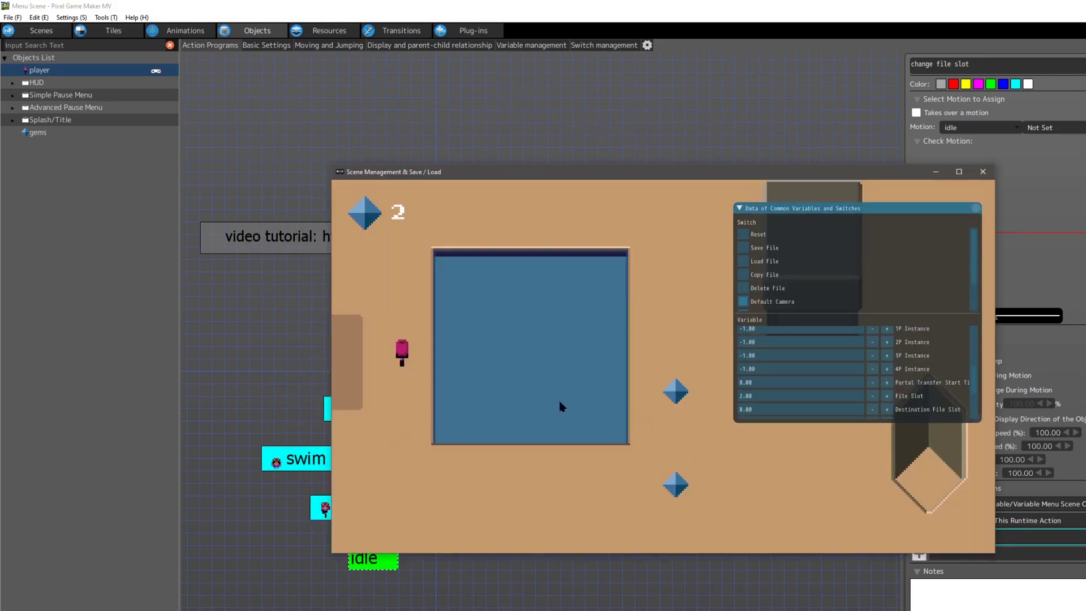
{"action": "key", "text": "Left"}
{"action": "key", "text": "Left"}
{"action": "key", "text": "Left"}
{"action": "key", "text": "Up"}
{"action": "key", "text": "Left"}
{"action": "key", "text": "Left"}
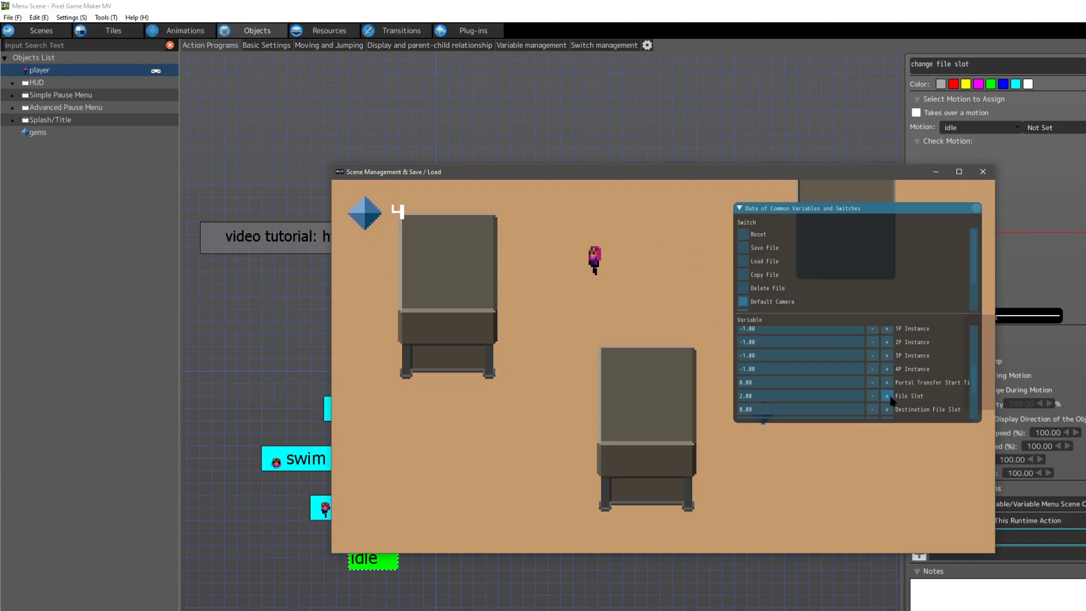
Step: Adjust the File Slot variable, load save files with the Load File switch to compare them, and close the test game
{"action": "left_click", "coordinate": [873, 396]}
{"action": "left_click", "coordinate": [887, 396]}
{"action": "left_click", "coordinate": [745, 263]}
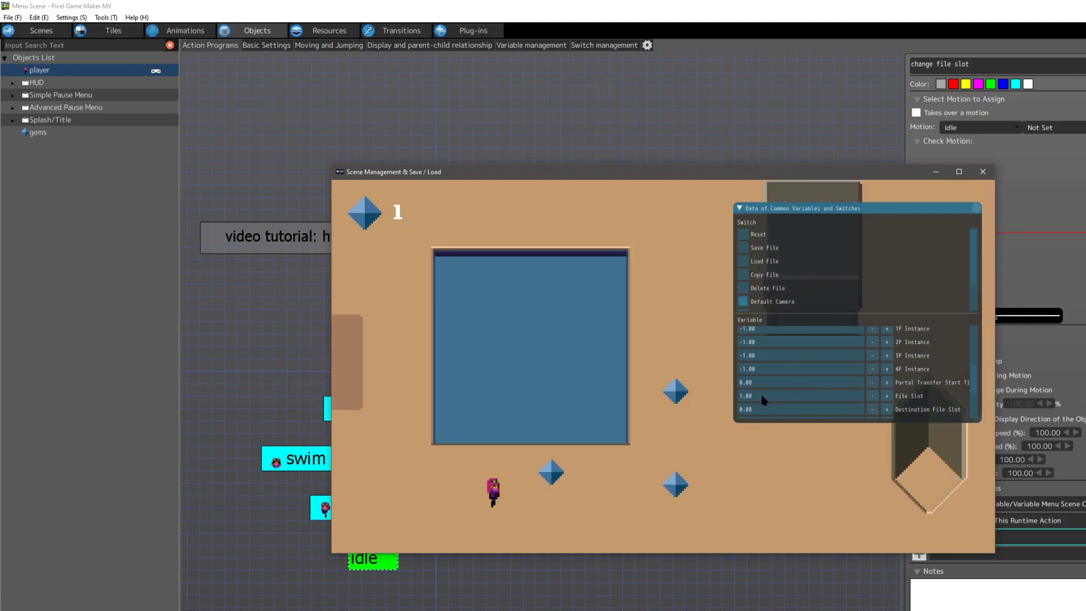
{"action": "left_click", "coordinate": [746, 265]}
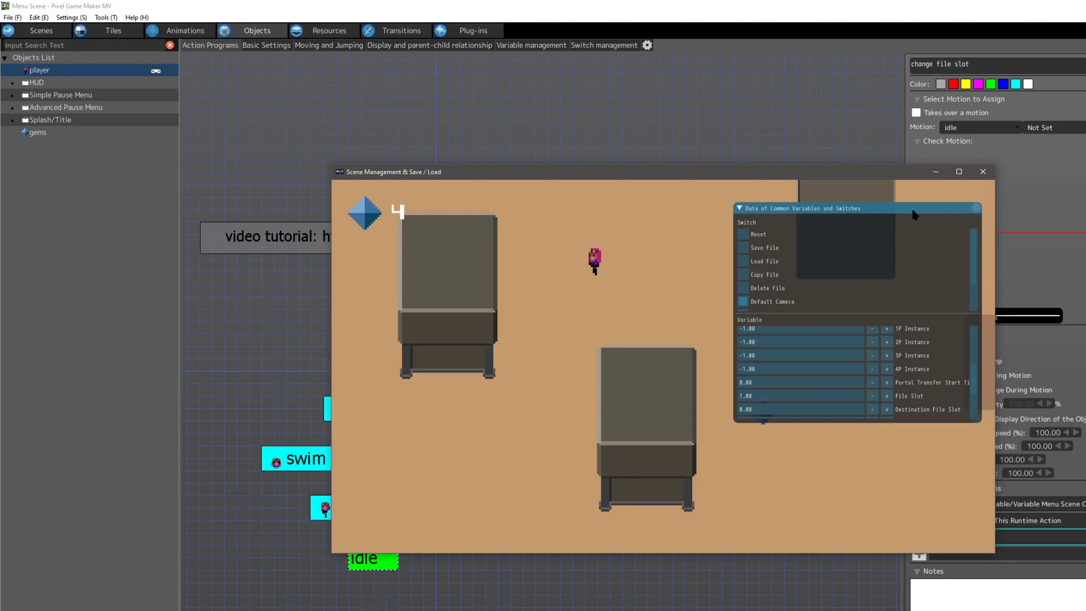
{"action": "left_click", "coordinate": [983, 172]}
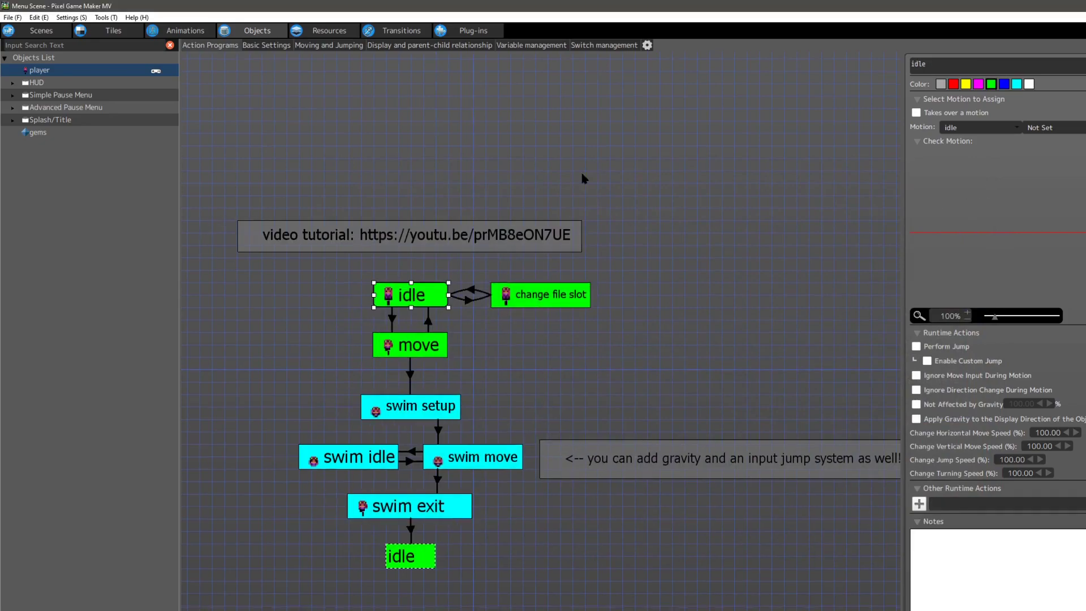
Step: Open the gems object's file selection example and examine the selected slot 1 and selected slot 2 actions and their link
{"action": "left_click", "coordinate": [36, 134]}
{"action": "middle_click_drag", "start_coordinate": [655, 610], "coordinate": [457, 140]}
{"action": "left_click_drag", "start_coordinate": [903, 472], "coordinate": [741, 475]}
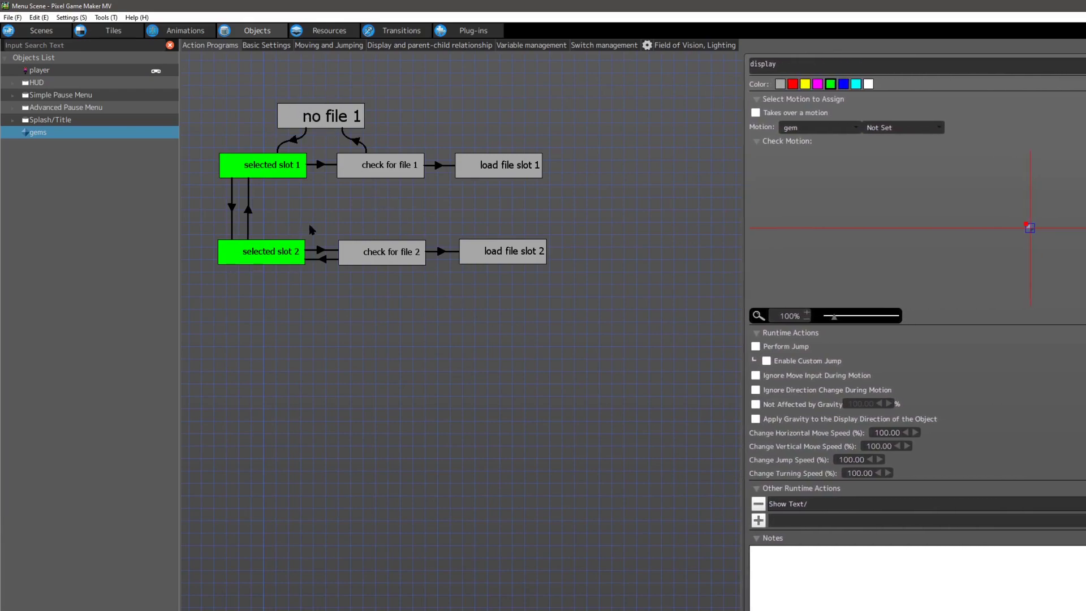
{"action": "left_click", "coordinate": [268, 173]}
{"action": "left_click", "coordinate": [265, 246]}
{"action": "left_click", "coordinate": [259, 176]}
{"action": "left_click", "coordinate": [266, 249]}
{"action": "left_click", "coordinate": [235, 214]}
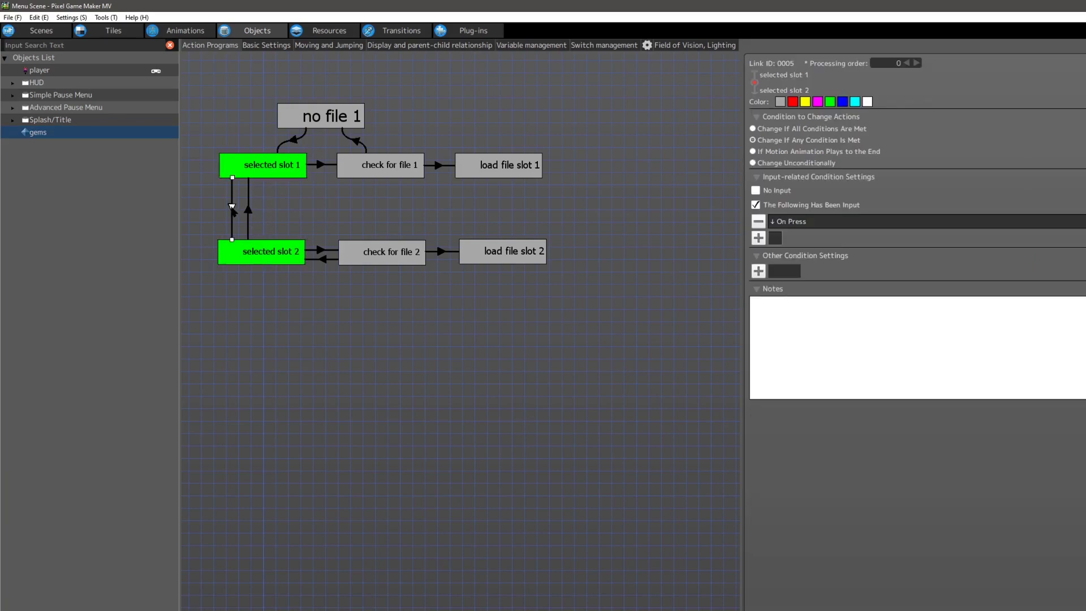
{"action": "left_click", "coordinate": [270, 177]}
{"action": "left_click", "coordinate": [267, 250]}
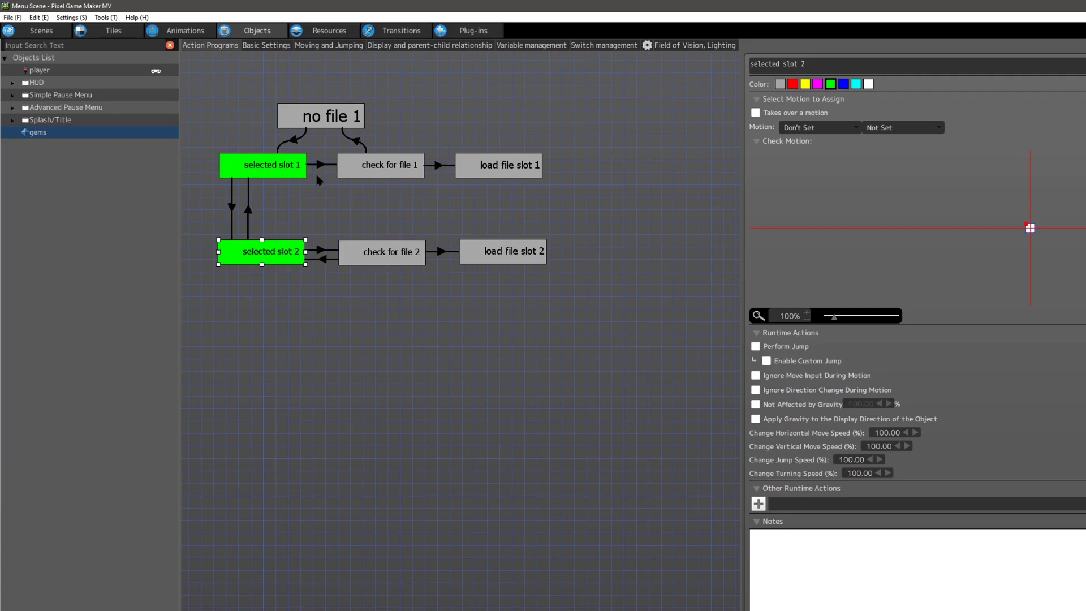
Step: Examine the input link from selected slot 1 to check for file 1 and that action's File Slot change
{"action": "left_click", "coordinate": [285, 171]}
{"action": "left_click", "coordinate": [319, 164]}
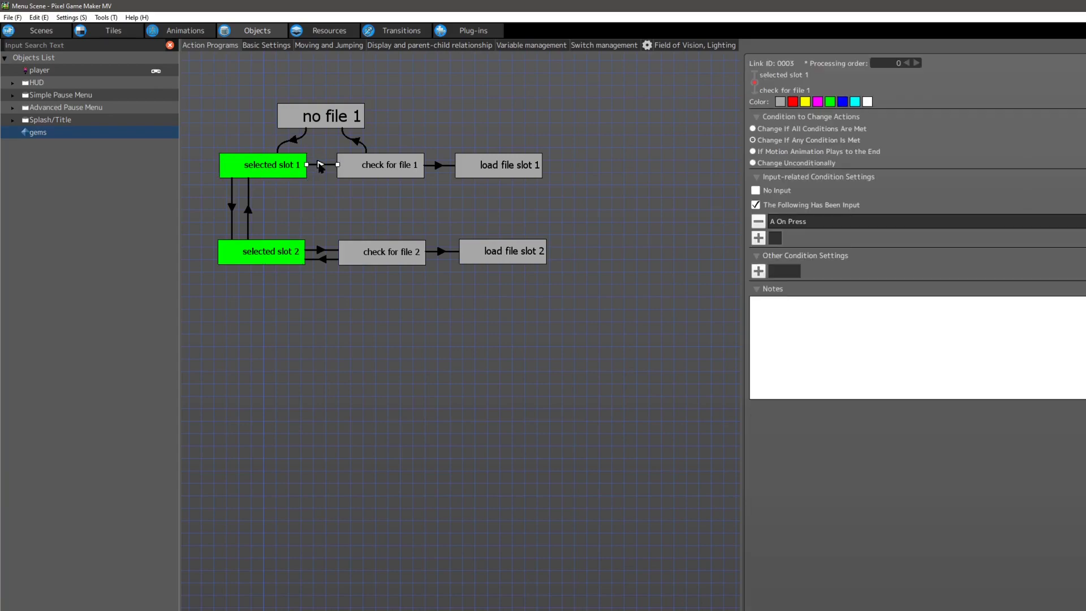
{"action": "left_click", "coordinate": [368, 162]}
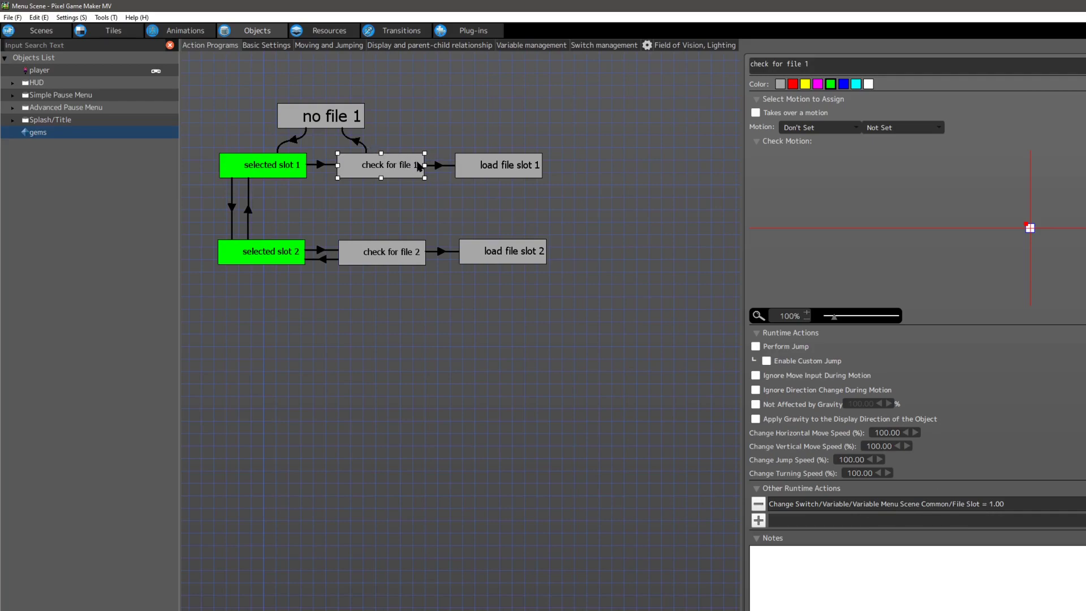
Step: Examine the Check File condition on the link to load file slot 1 and that action's Load File switch change
{"action": "left_click", "coordinate": [439, 165]}
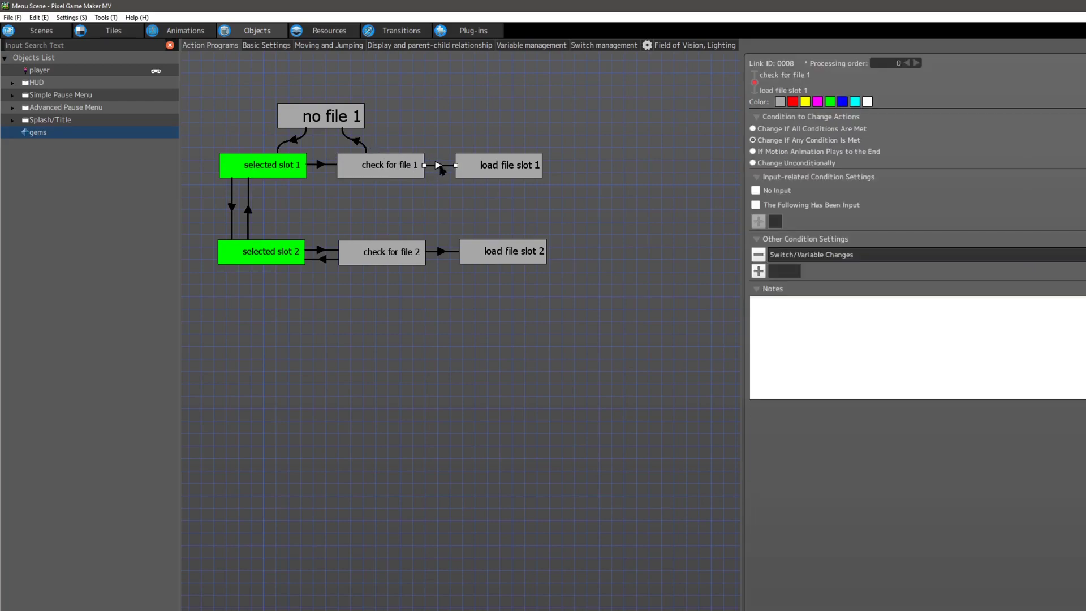
{"action": "double_click", "coordinate": [805, 253]}
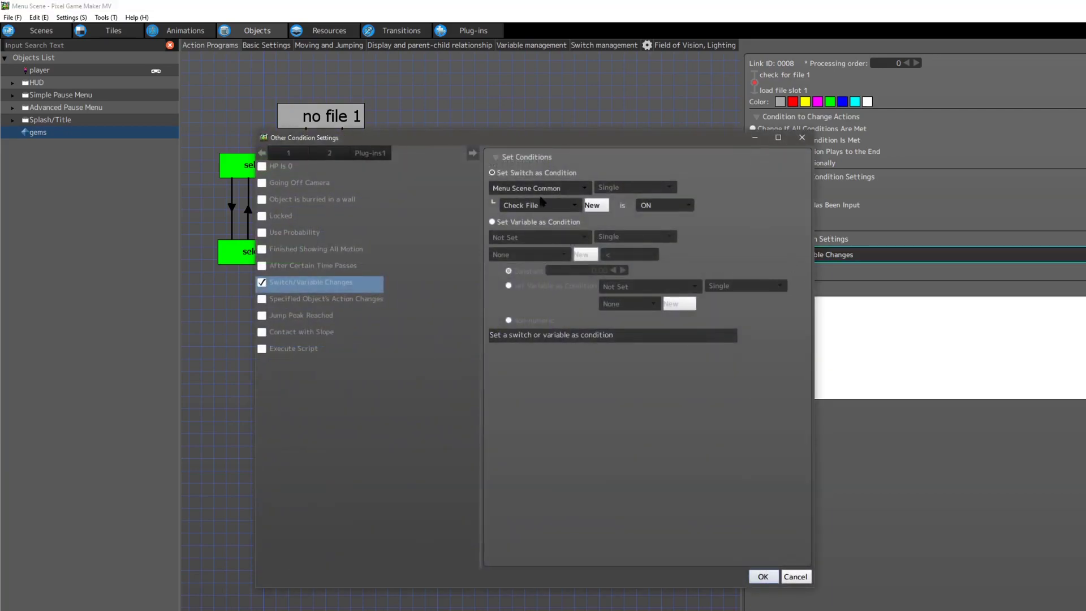
{"action": "left_click", "coordinate": [802, 137]}
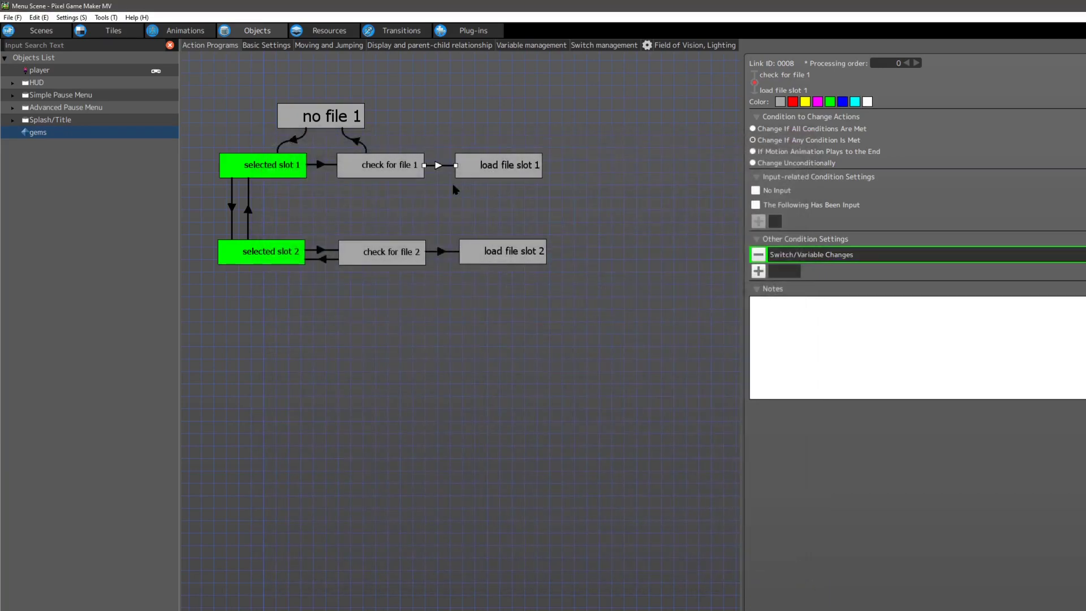
{"action": "left_click", "coordinate": [479, 168]}
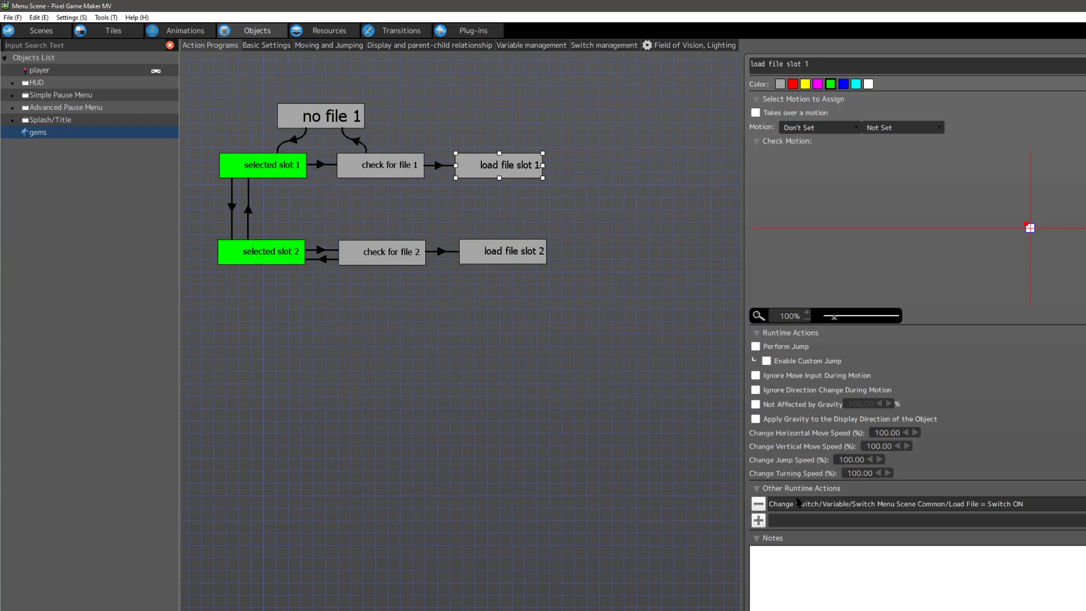
{"action": "double_click", "coordinate": [947, 504]}
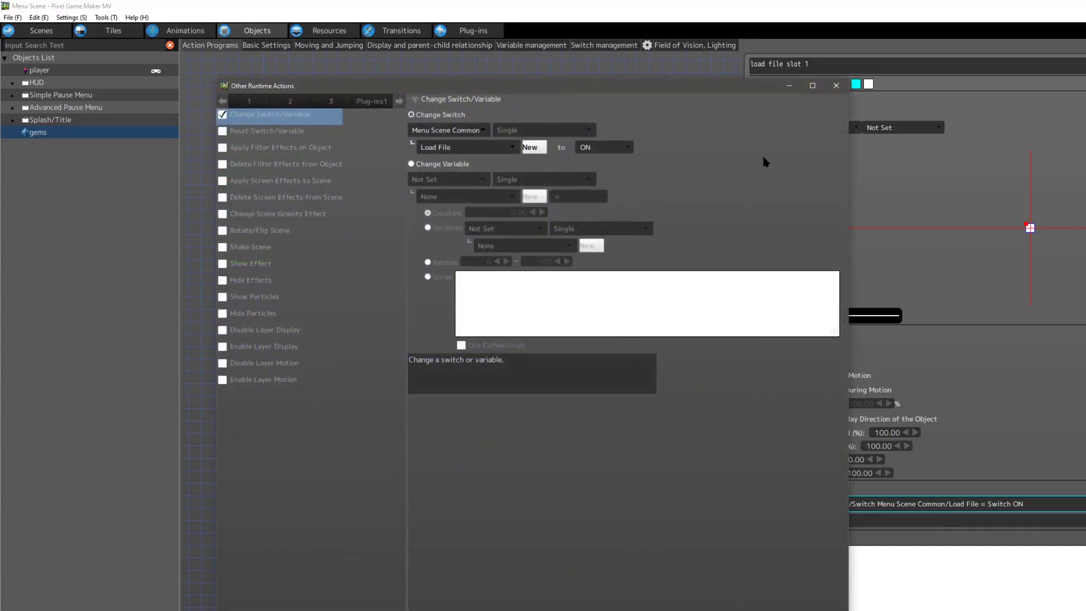
Step: Close the Load File switch settings and examine the Check File condition on the link from check for file 1 to no file 1
{"action": "left_click", "coordinate": [836, 86]}
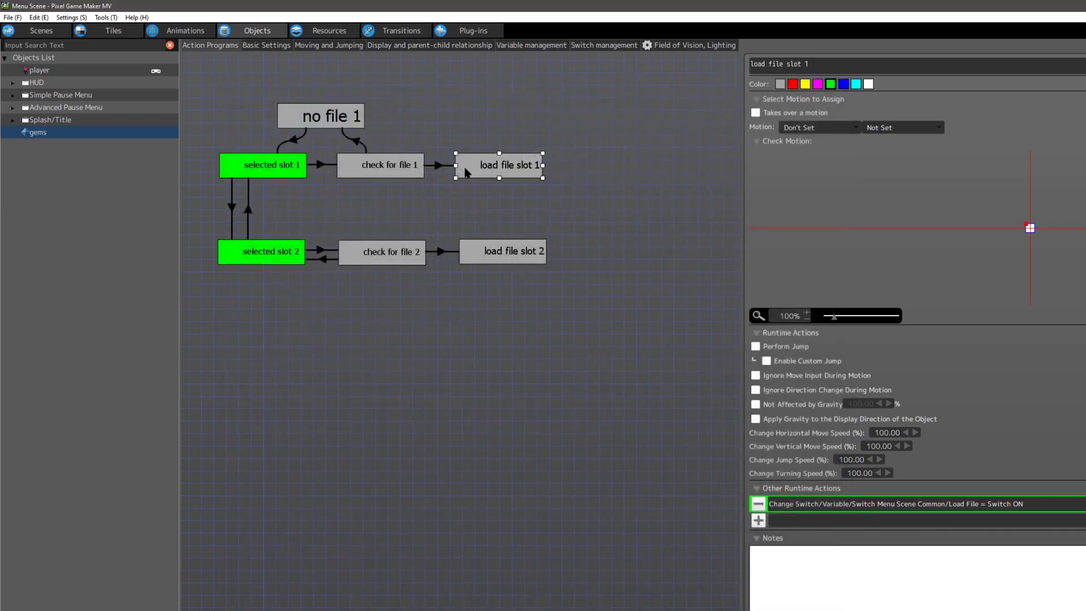
{"action": "left_click", "coordinate": [356, 143]}
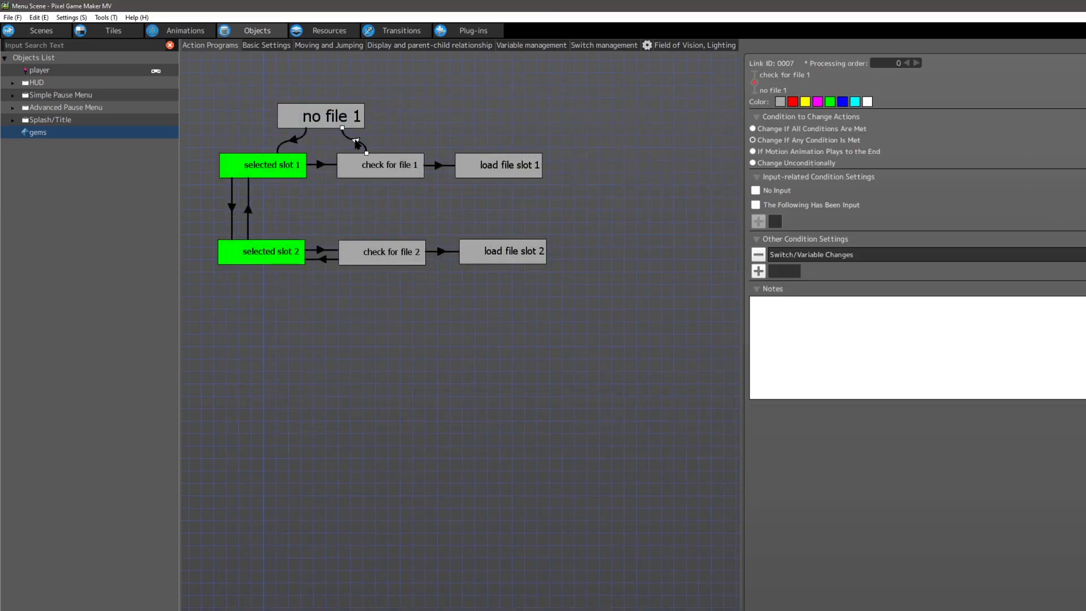
{"action": "double_click", "coordinate": [809, 255]}
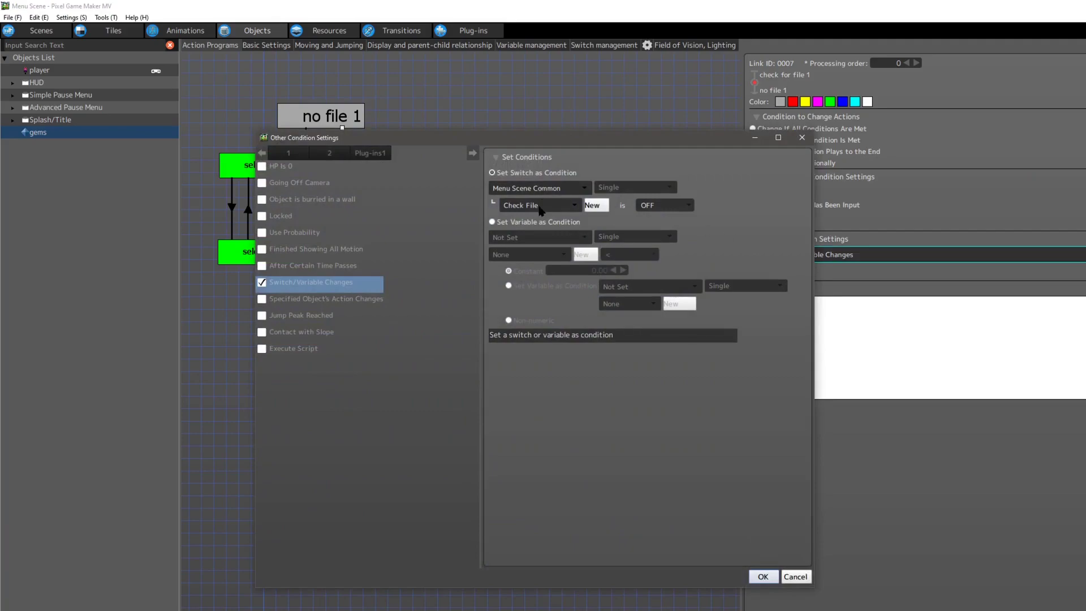
{"action": "left_click", "coordinate": [802, 138]}
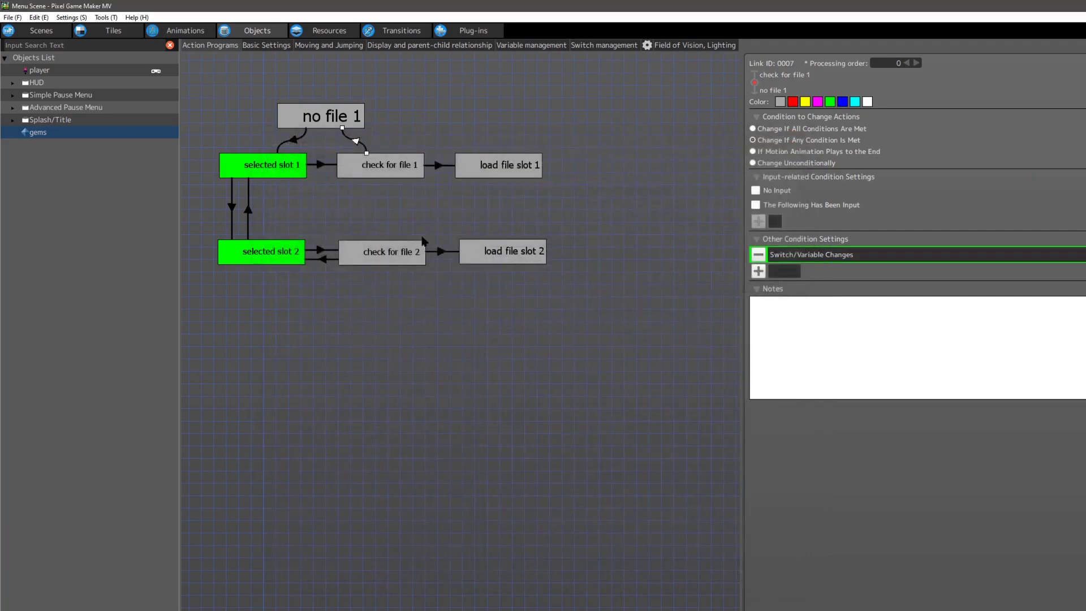
Step: Trace the return path from check for file 1 through the no file 1 action back to selected slot 1
{"action": "left_click", "coordinate": [372, 176]}
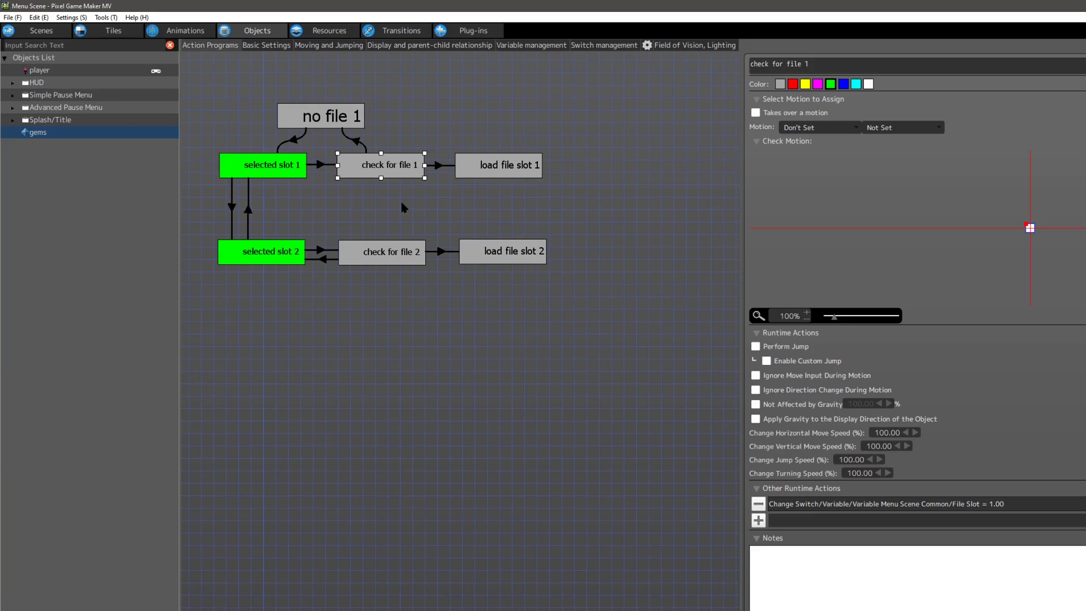
{"action": "left_click", "coordinate": [348, 141]}
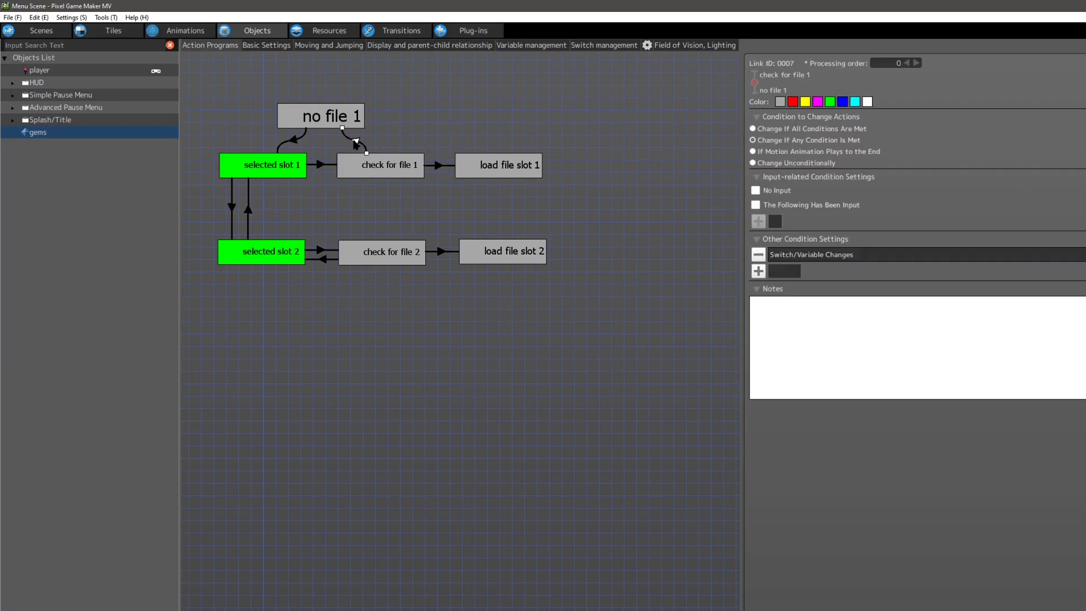
{"action": "left_click", "coordinate": [329, 123]}
{"action": "left_click", "coordinate": [291, 149]}
{"action": "left_click", "coordinate": [283, 160]}
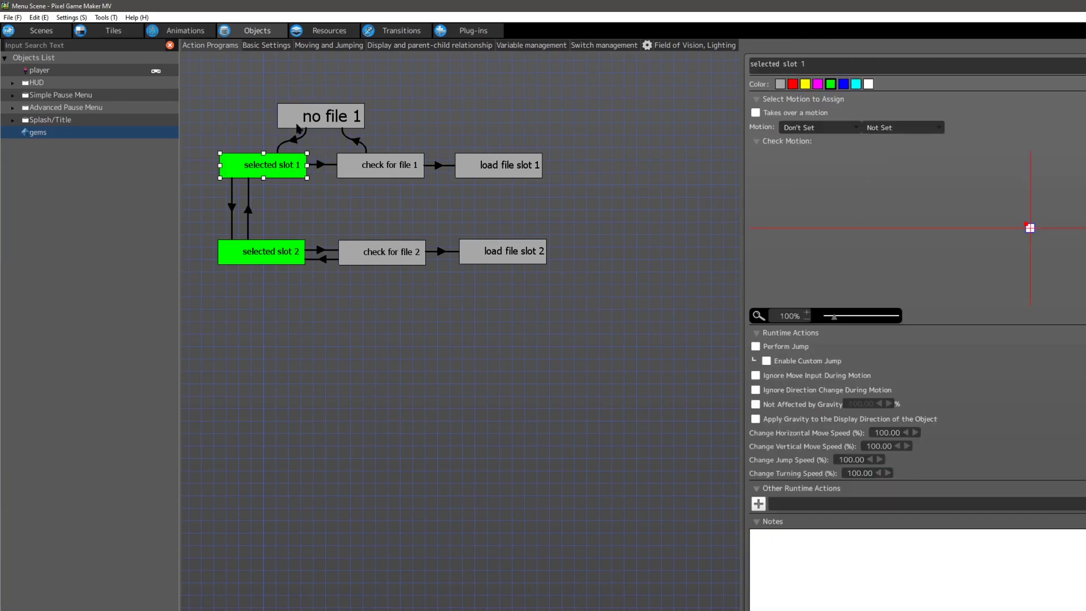
{"action": "left_click_drag", "start_coordinate": [326, 116], "coordinate": [324, 119]}
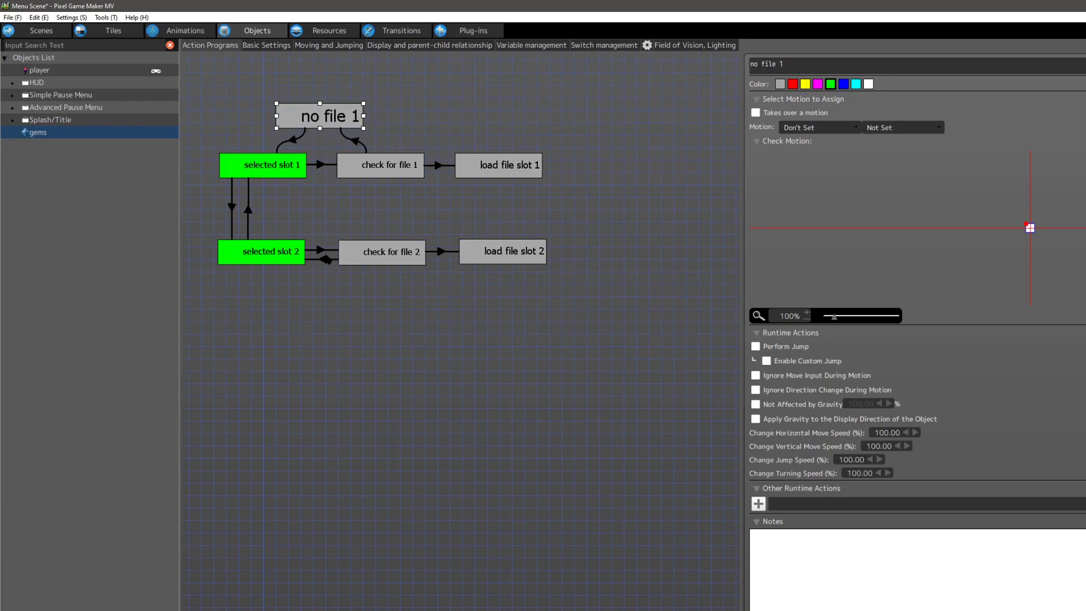
Step: Examine the return link to selected slot 2, both slot actions, and the File Slot change in check for file 2
{"action": "left_click", "coordinate": [325, 261]}
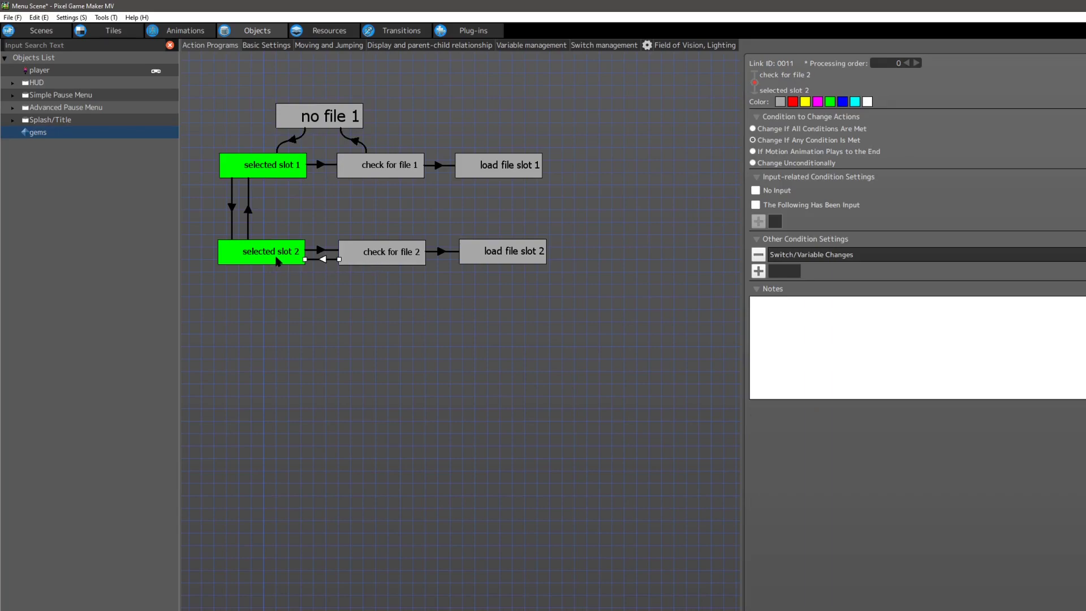
{"action": "left_click", "coordinate": [269, 168]}
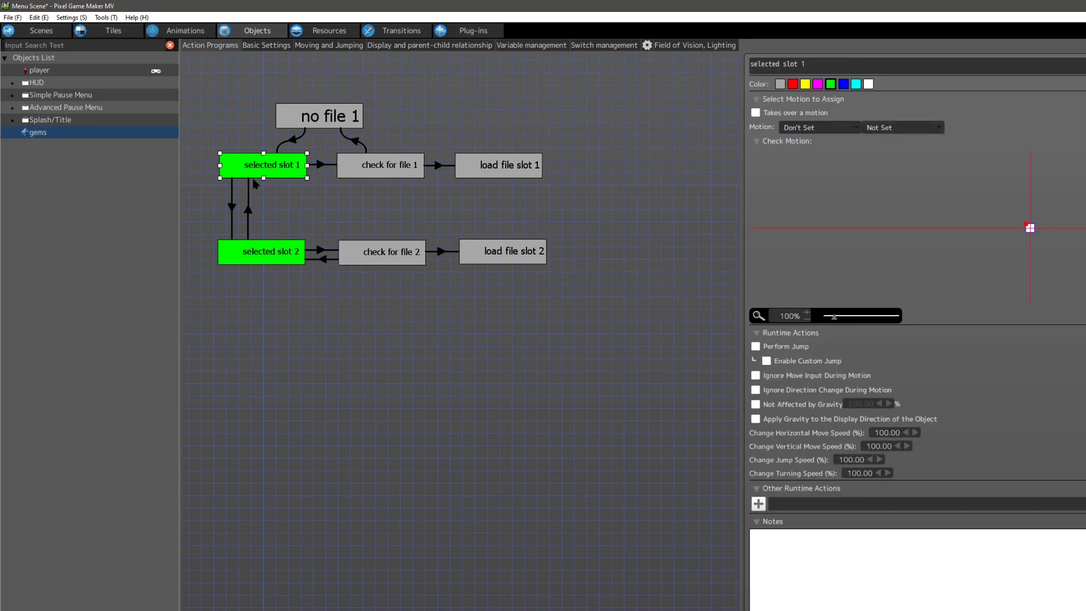
{"action": "left_click", "coordinate": [263, 260]}
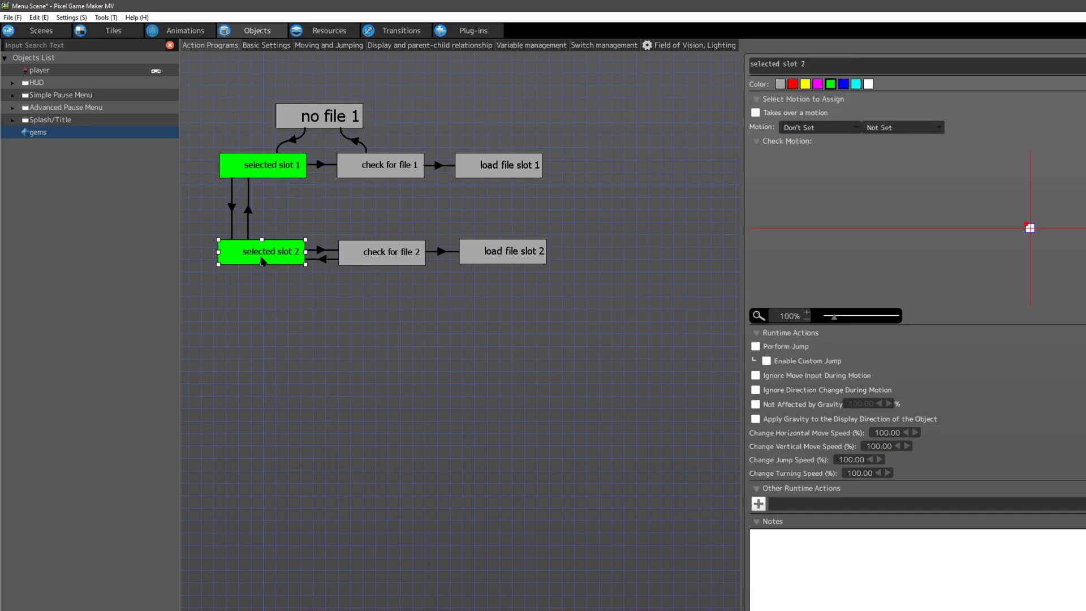
{"action": "left_click", "coordinate": [368, 261]}
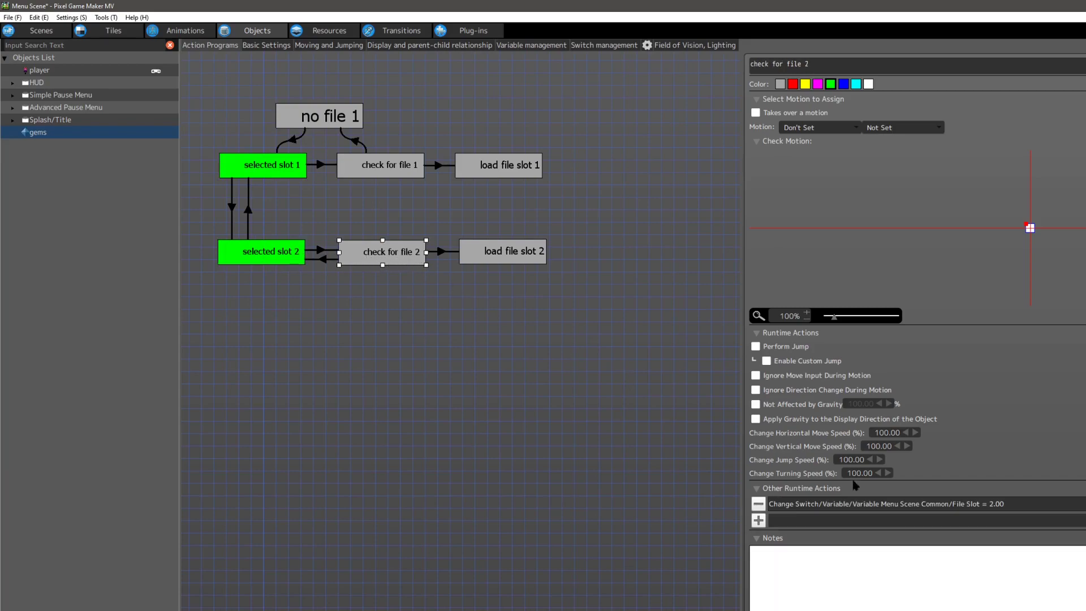
{"action": "double_click", "coordinate": [974, 503]}
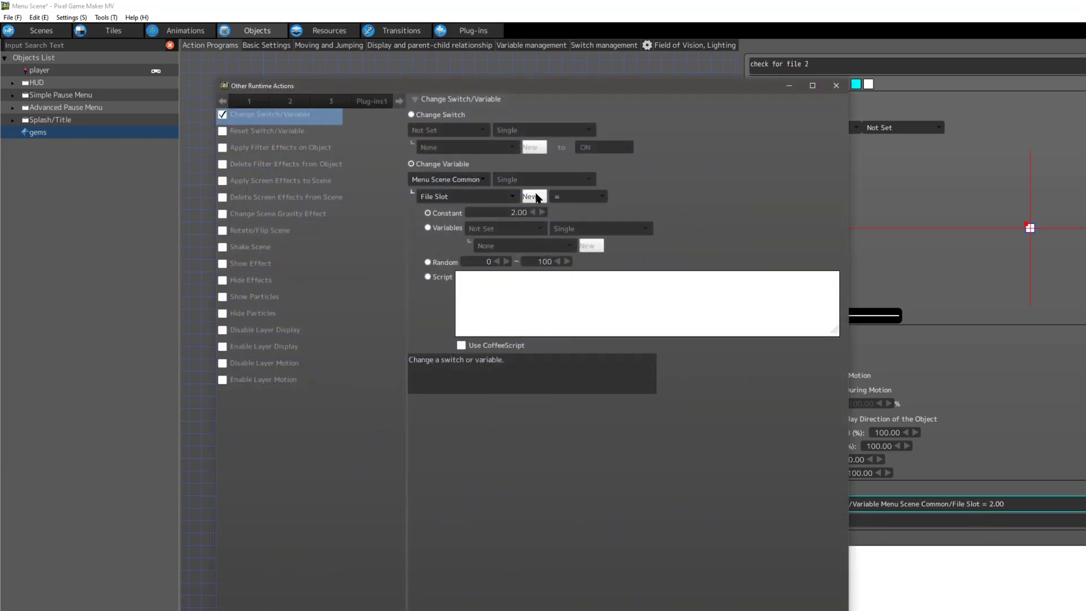
{"action": "left_click", "coordinate": [836, 86]}
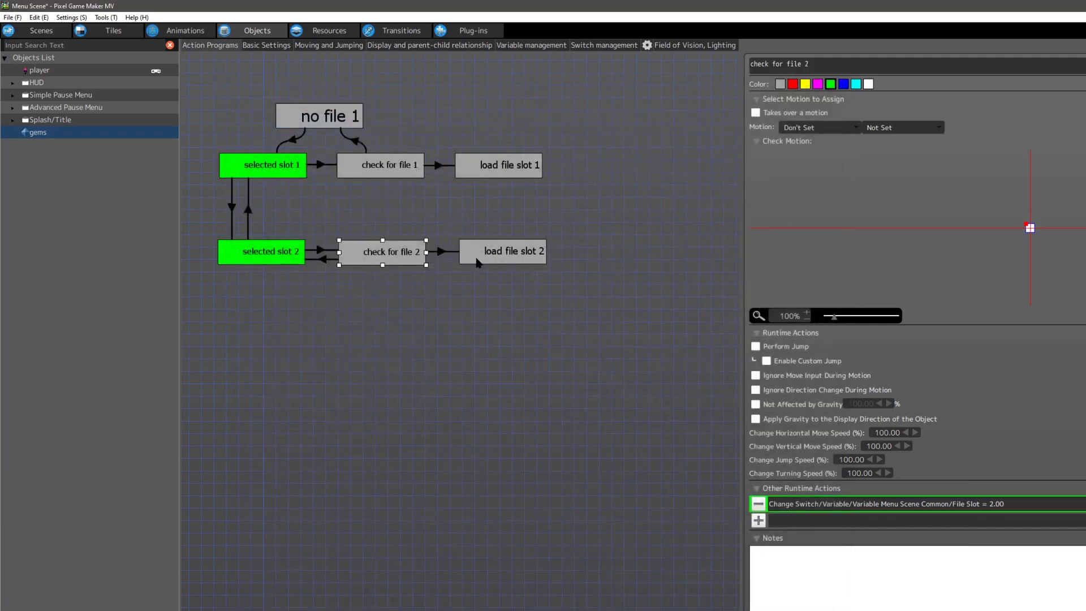
Step: Examine the Check File condition on the link to load file slot 2 and that action's Load a File settings
{"action": "left_click", "coordinate": [478, 262]}
{"action": "left_click", "coordinate": [441, 253]}
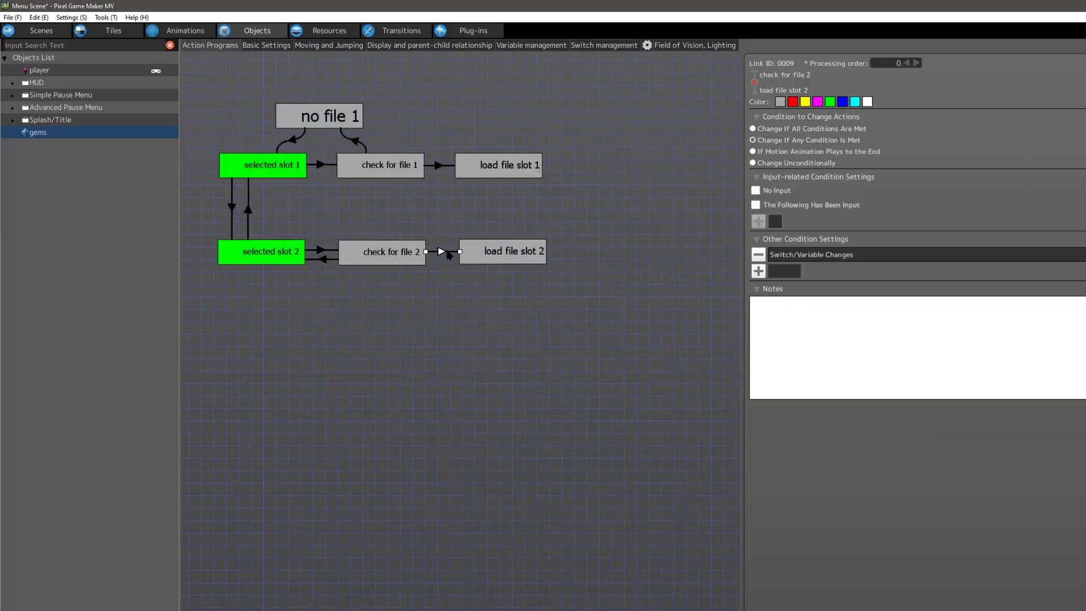
{"action": "double_click", "coordinate": [829, 254]}
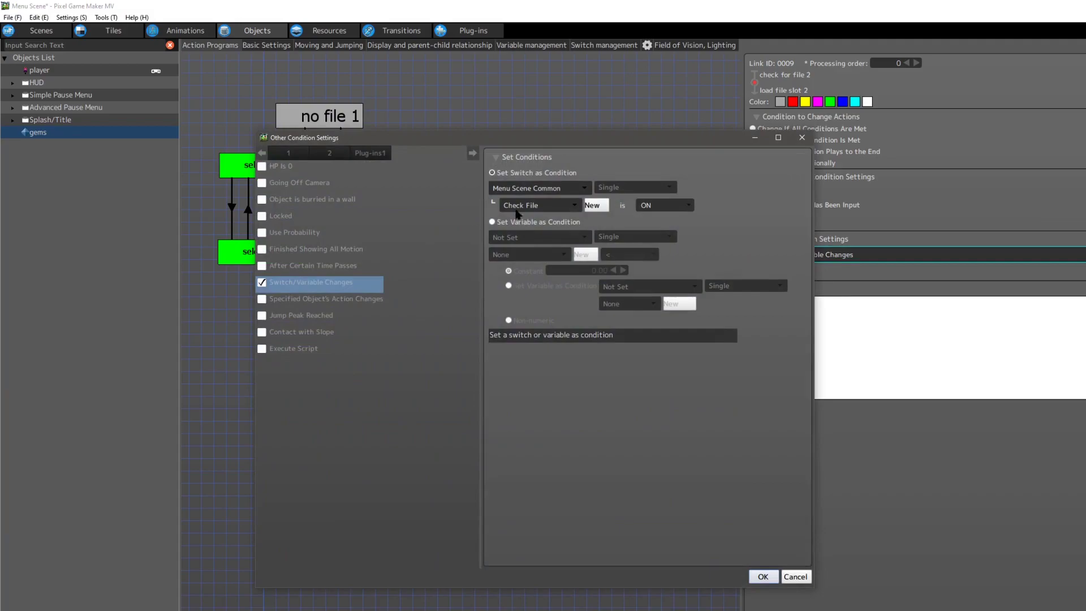
{"action": "left_click", "coordinate": [803, 139]}
{"action": "left_click", "coordinate": [497, 258]}
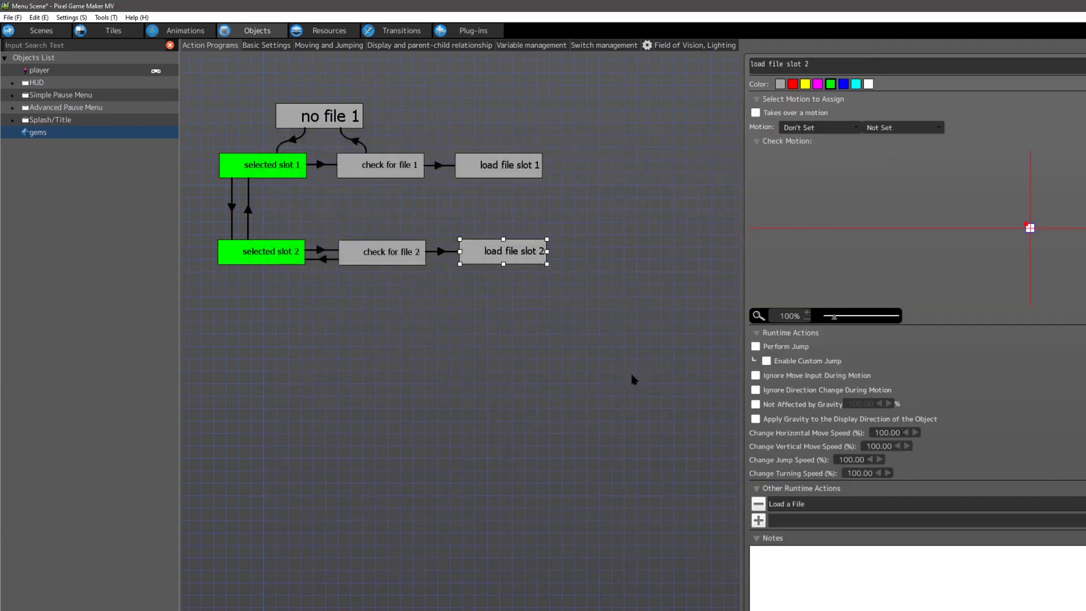
{"action": "double_click", "coordinate": [808, 504]}
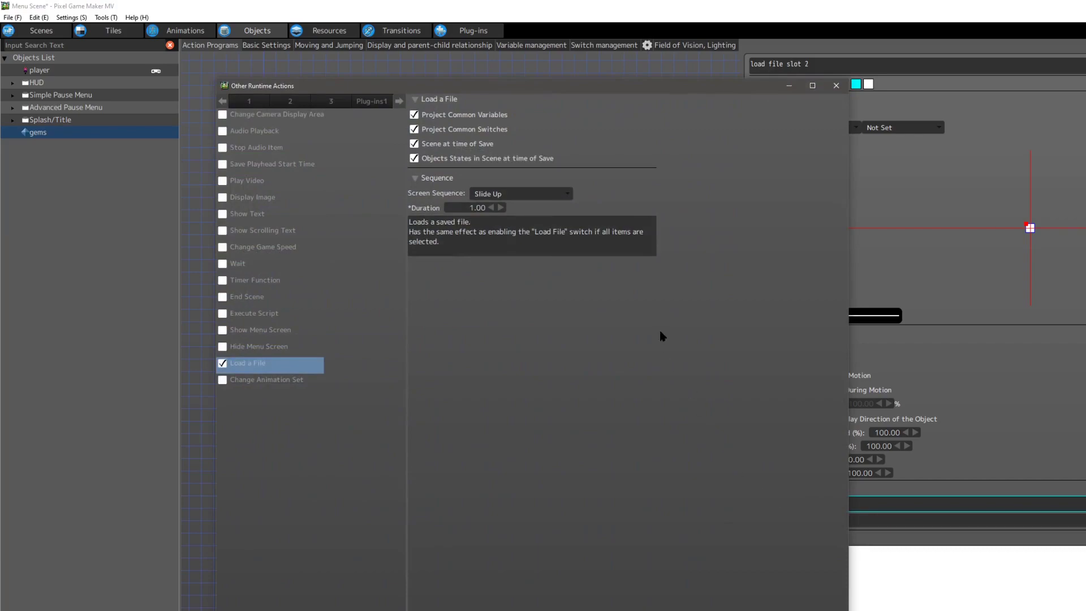
{"action": "left_click", "coordinate": [836, 86]}
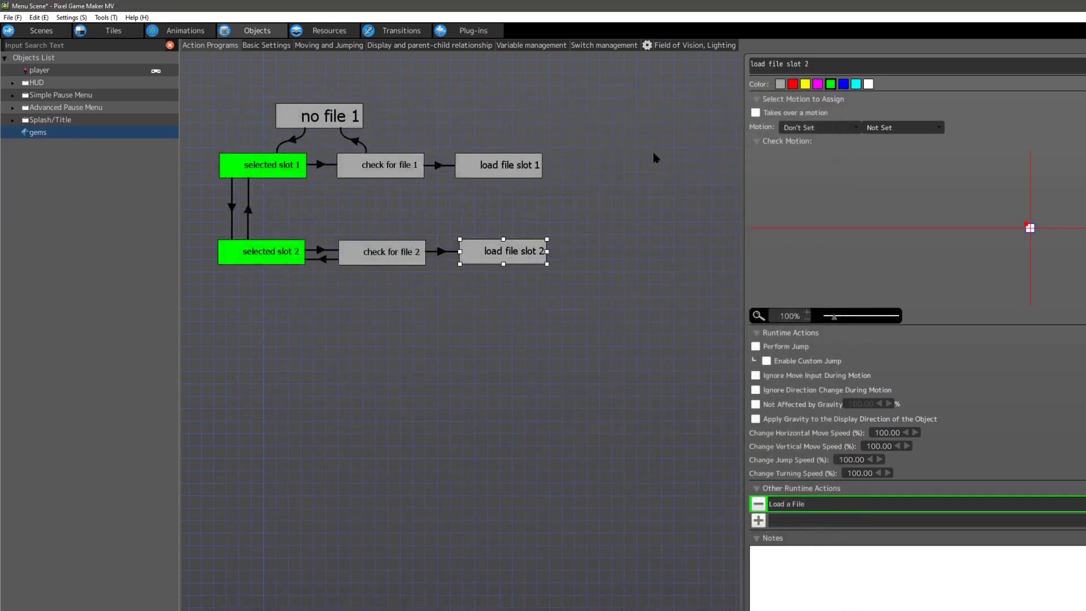